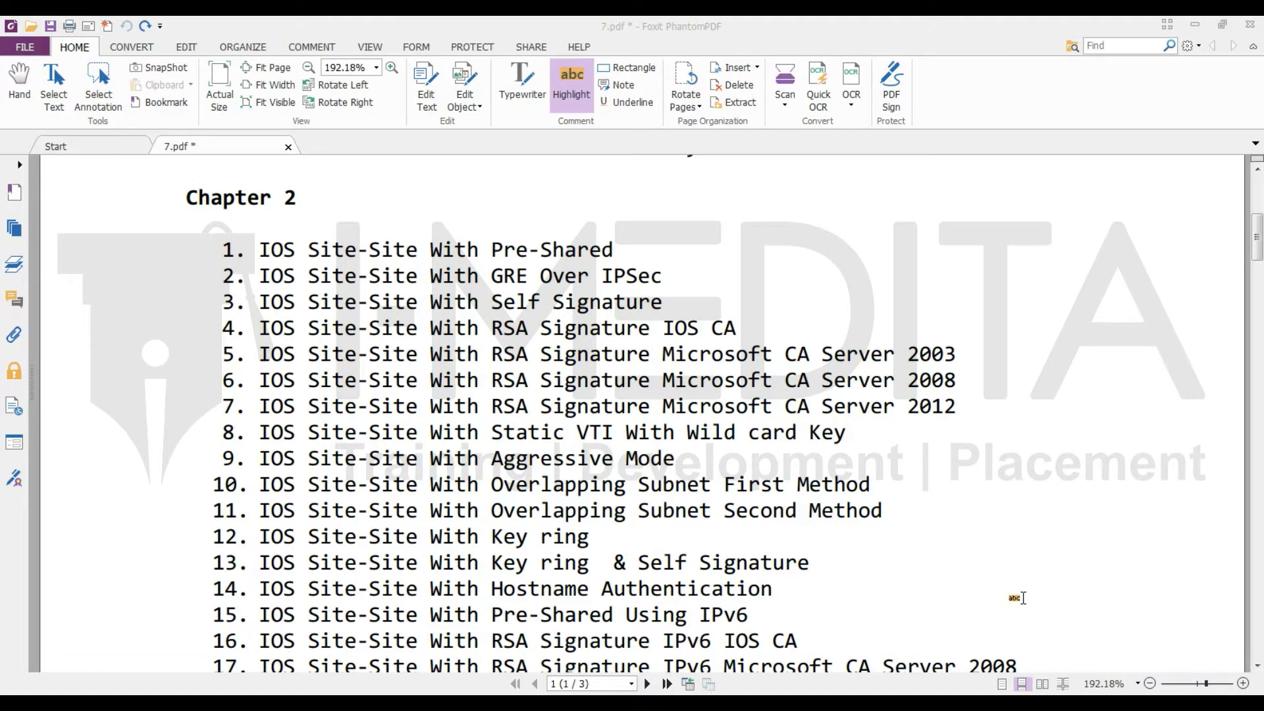
Highlight Chapter 2 item 1 'IOS Site-Site With Pre-Shared' in the PDF and bring up GNS3.
drag(178, 249, 637, 250)
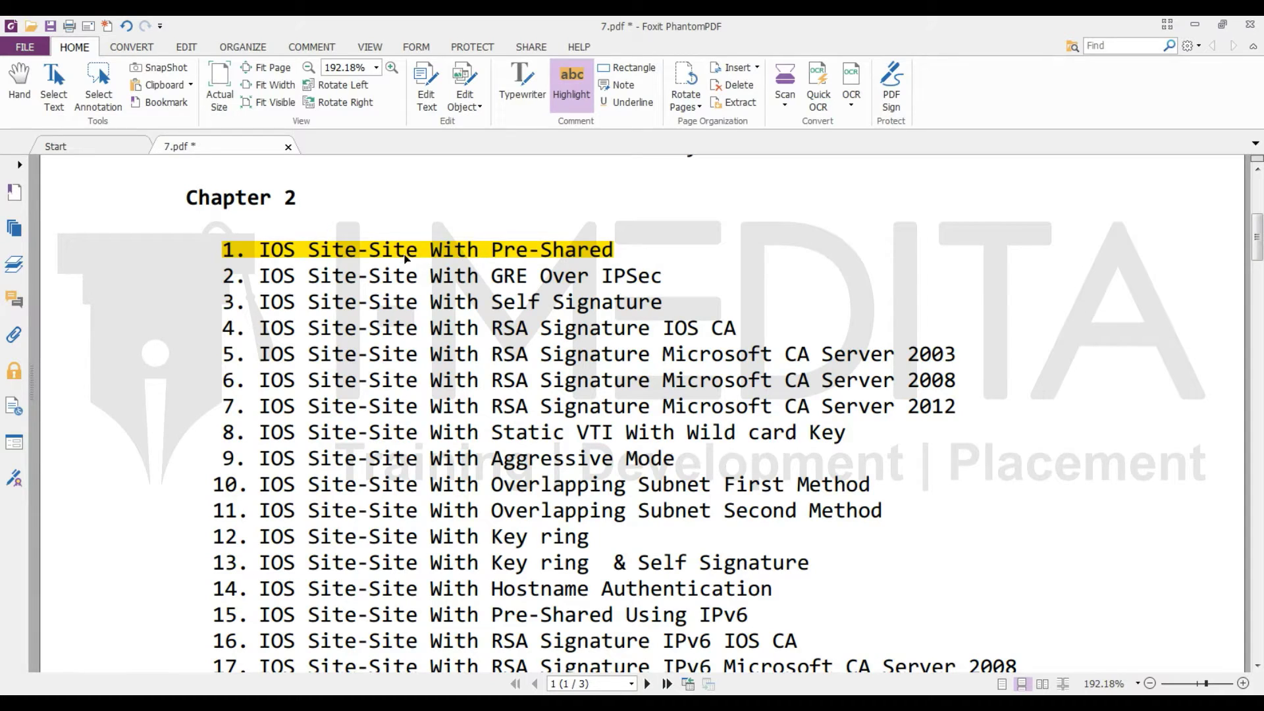
key(alt+Tab)
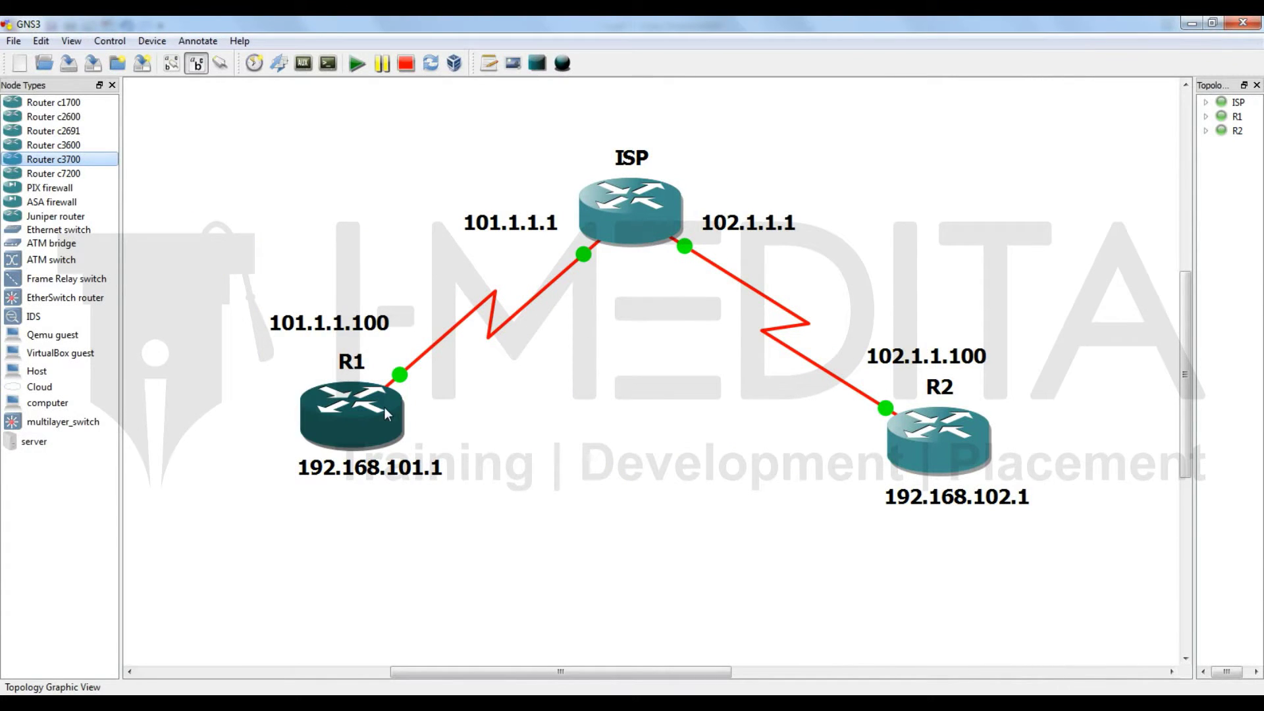
Nudge R1's 192.168.101.1 label slightly down and left on the GNS3 canvas.
mouse_move(640, 200)
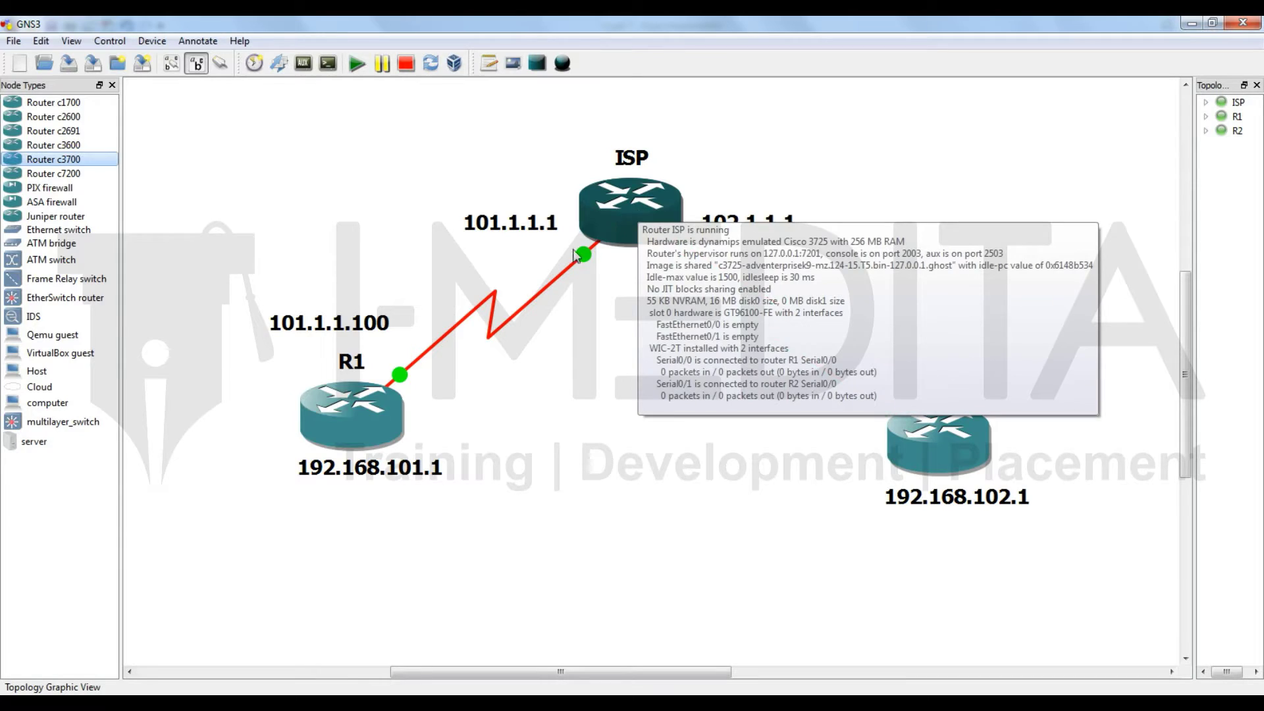
drag(338, 473, 324, 488)
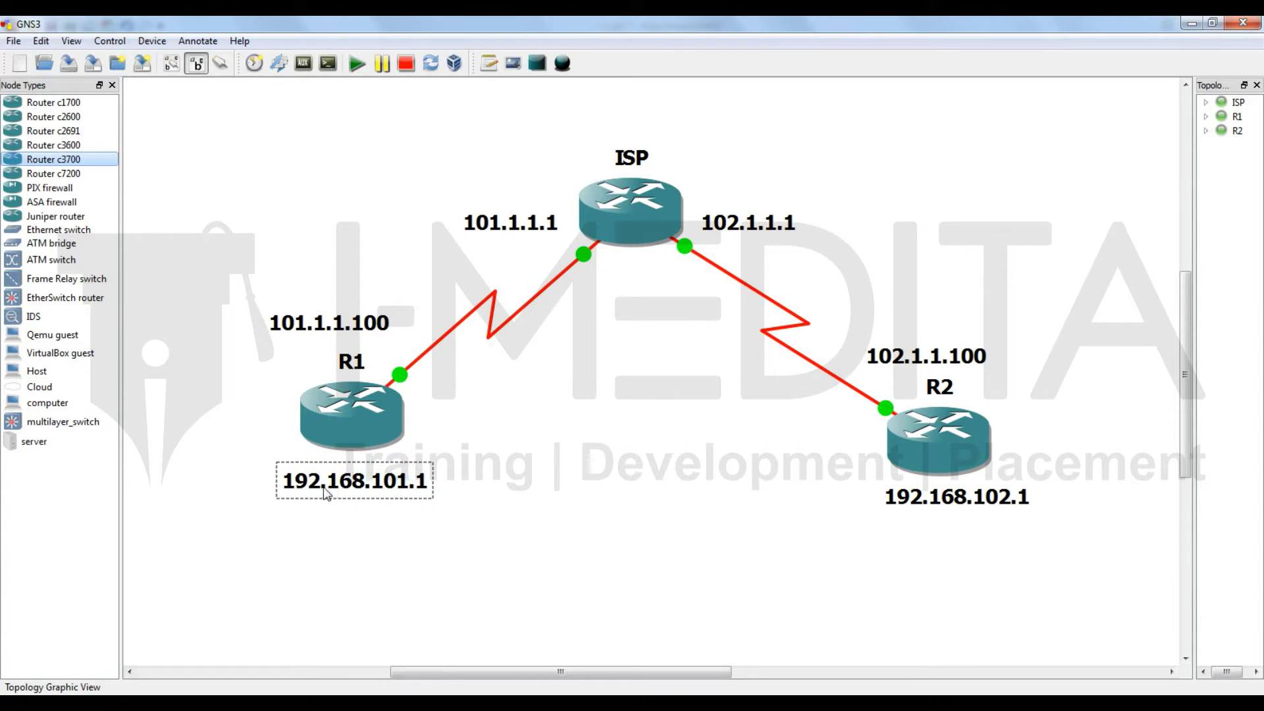
click(860, 495)
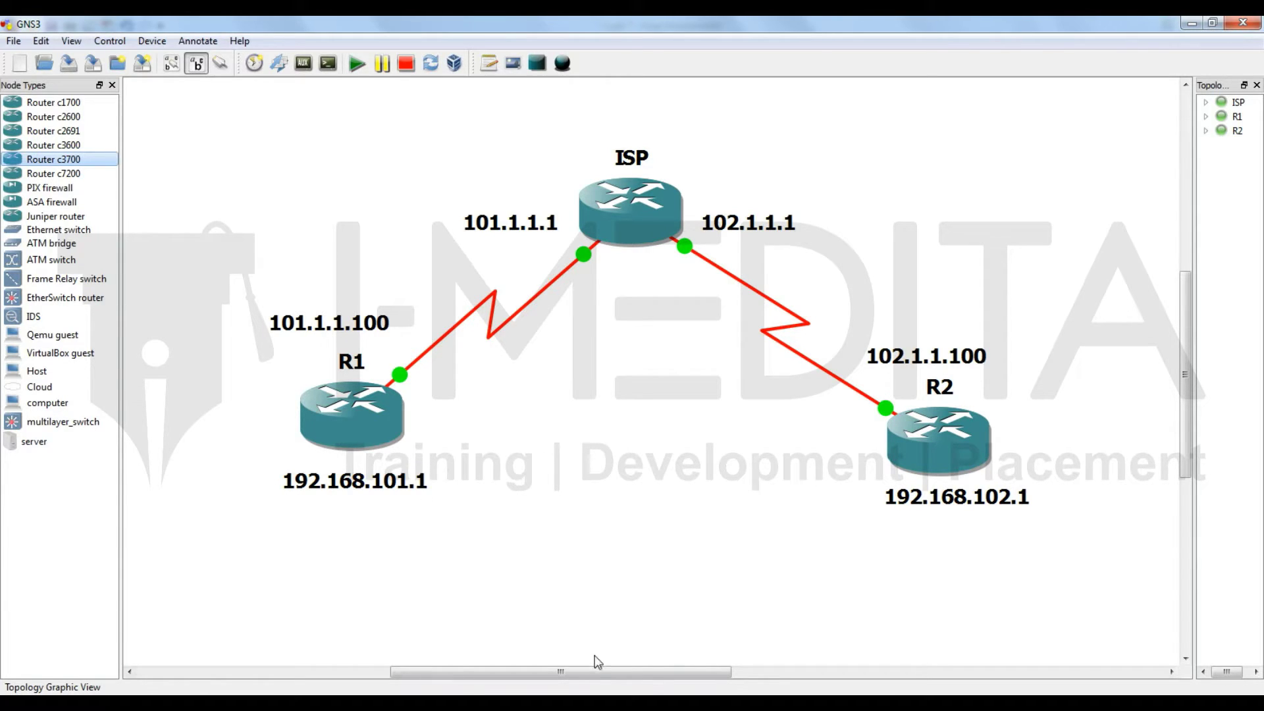
On R1, enable FastEthernet0/0 with address 192.168.101.1 255.255.255.0.
key(alt+Tab)
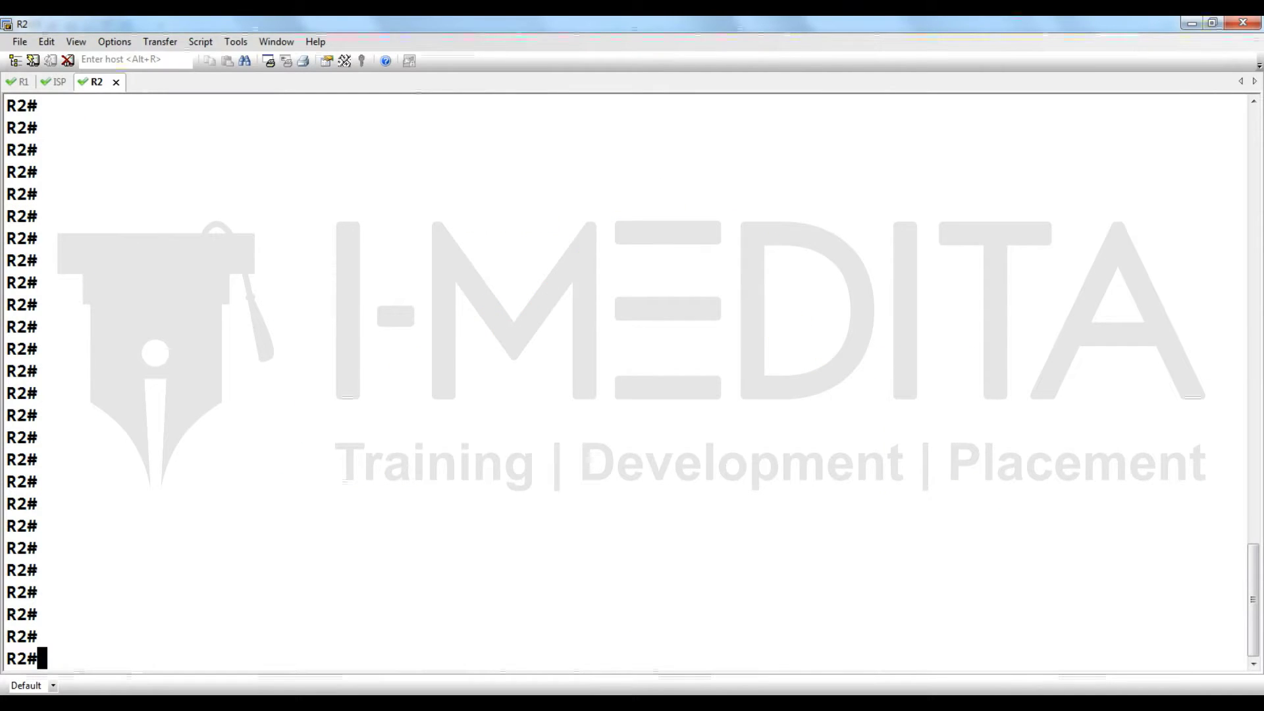
key(alt+1)
text(conf t)
key(Return)
key(Return)
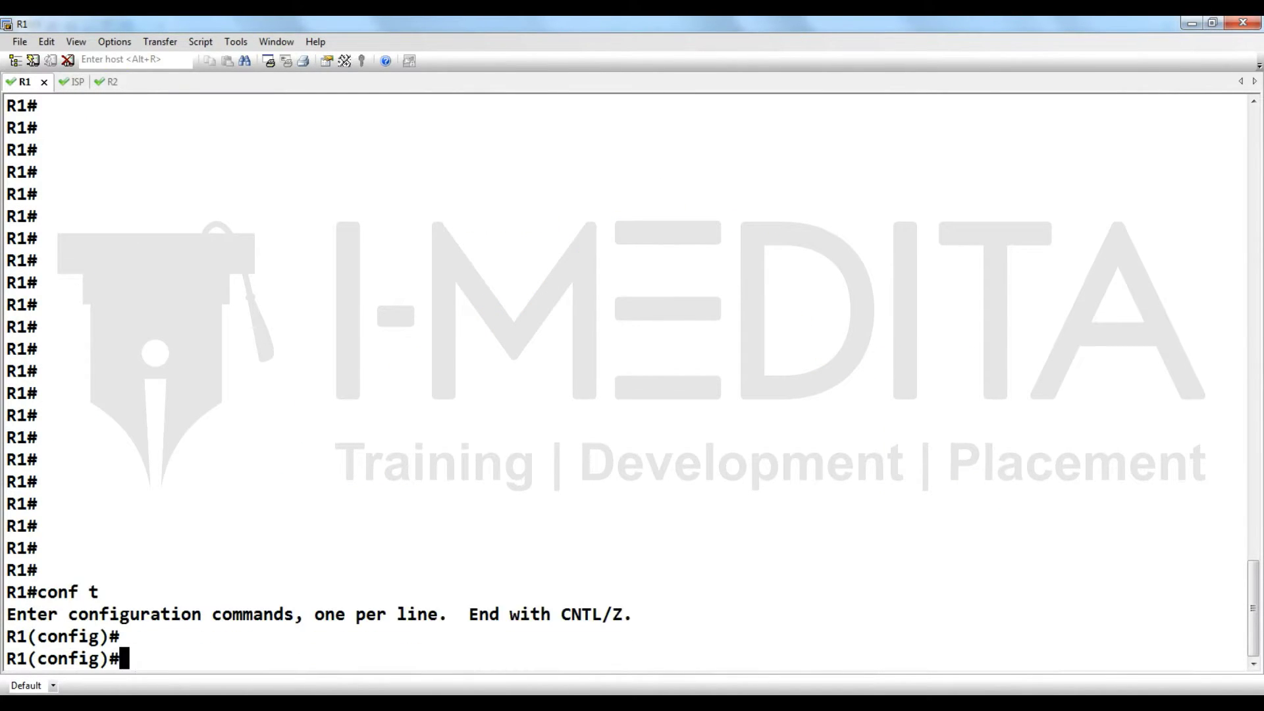
key(Return)
text(int)
key(Tab)
text(f)
key(Tab)
text(0/0)
key(Return)
text(no)
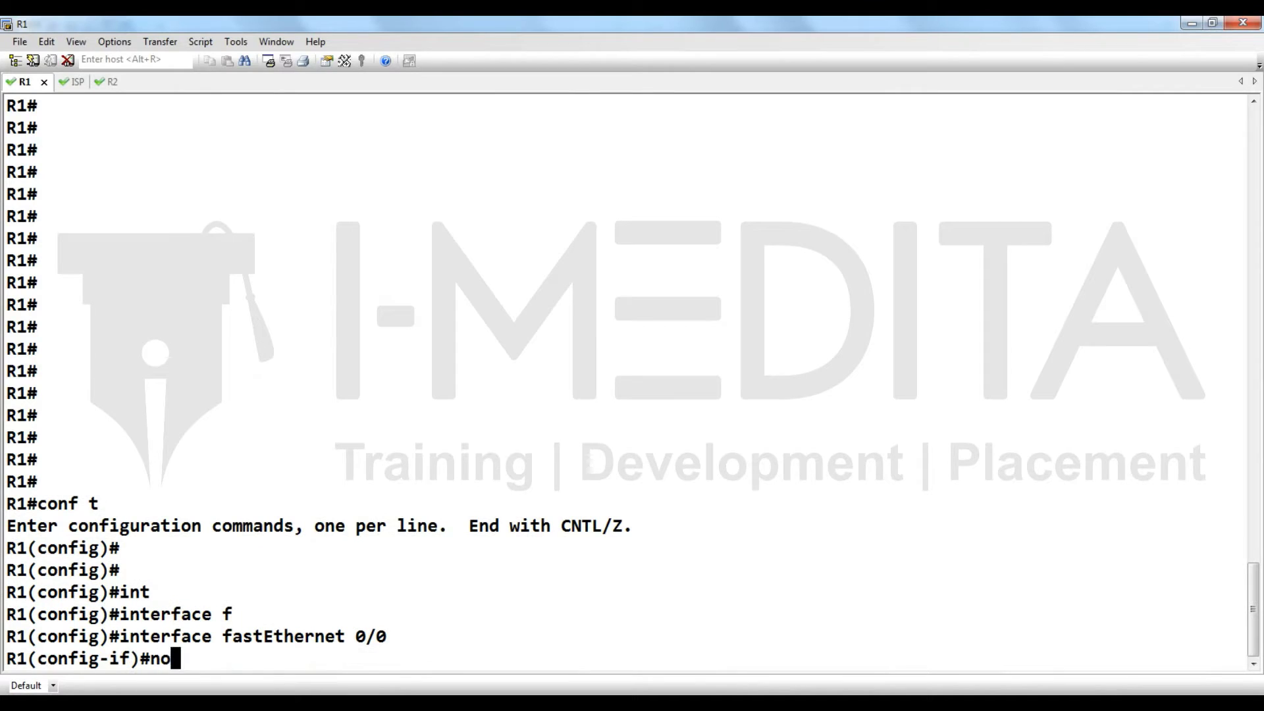
text( sh)
key(Tab)
key(Return)
text(i[p)
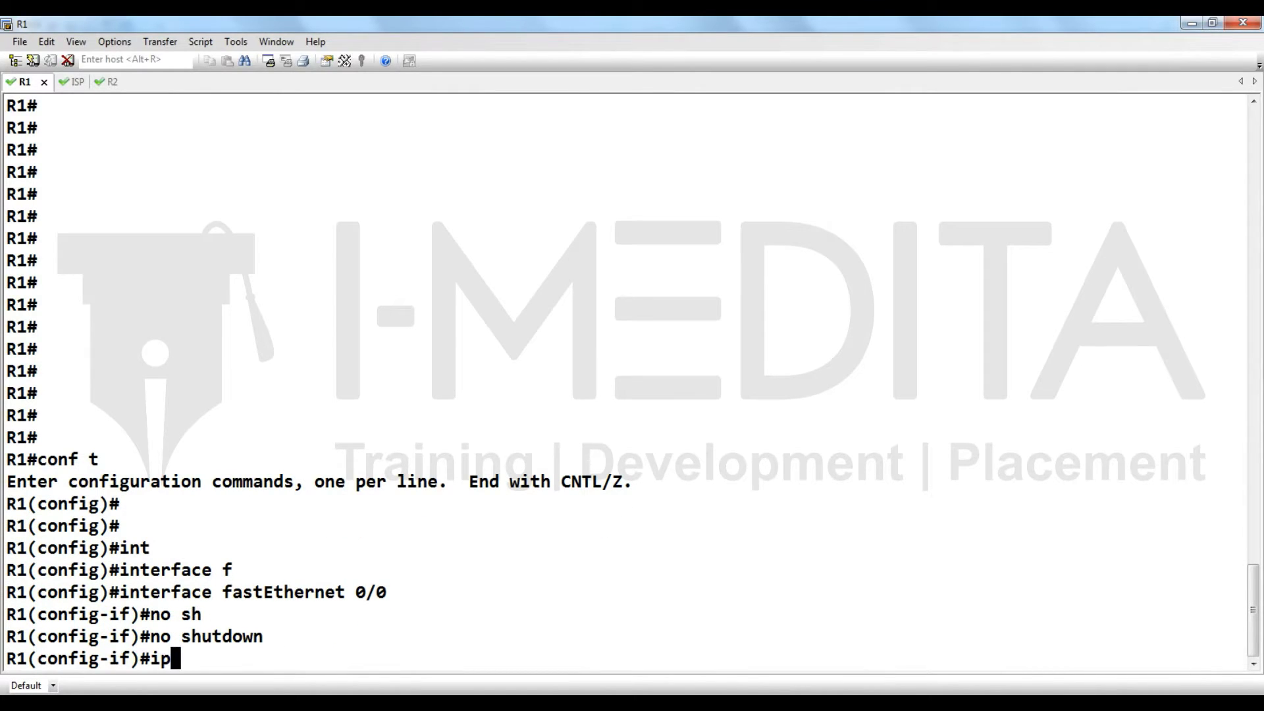
text( add 192.168.101.1)
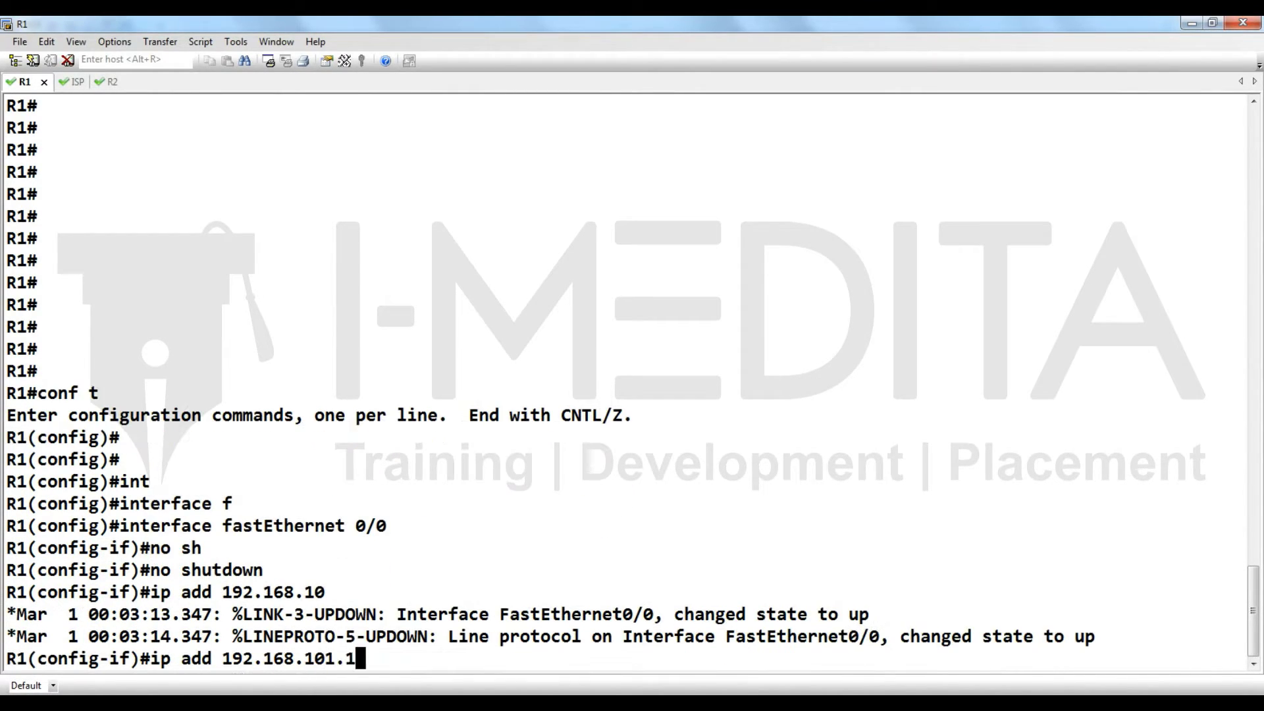
text( 255.255.255.0)
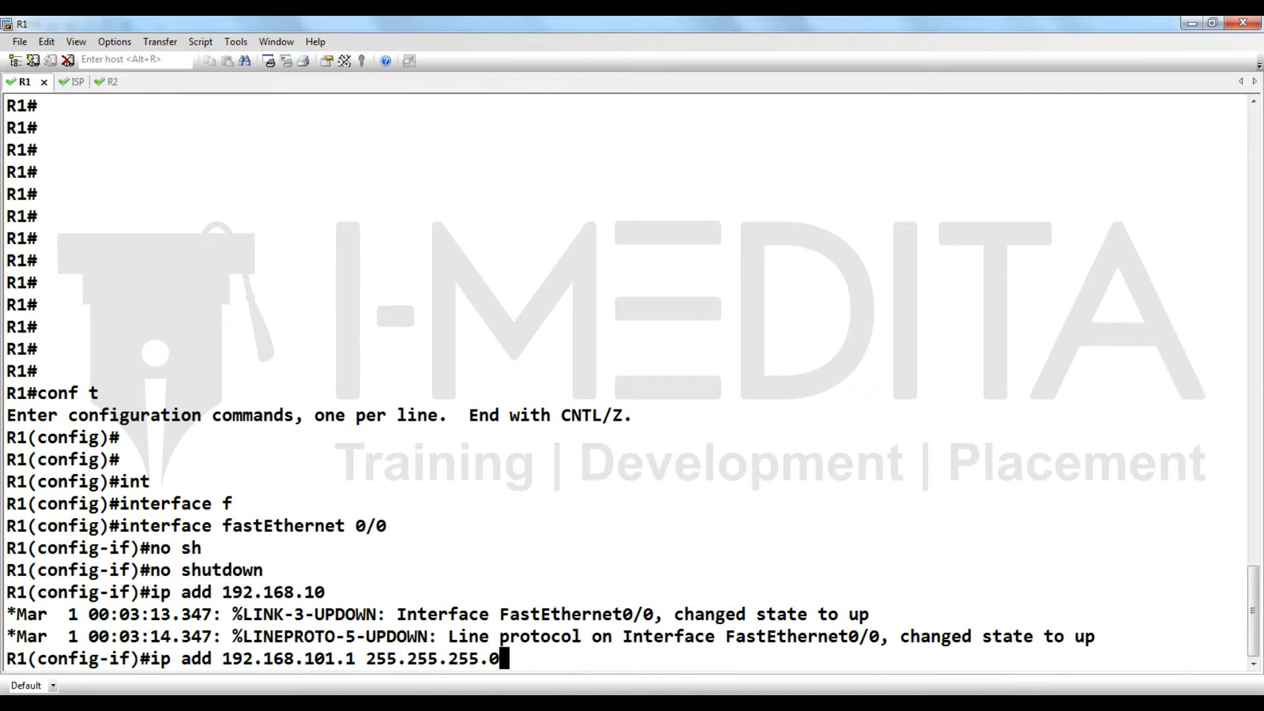
key(Return)
text(no sh)
key(Tab)
key(Return)
Enable R1's Serial0/0 with address 101.1.1.100 255.255.255.0.
text(int s0/0)
key(Return)
text(ip add 101.1)
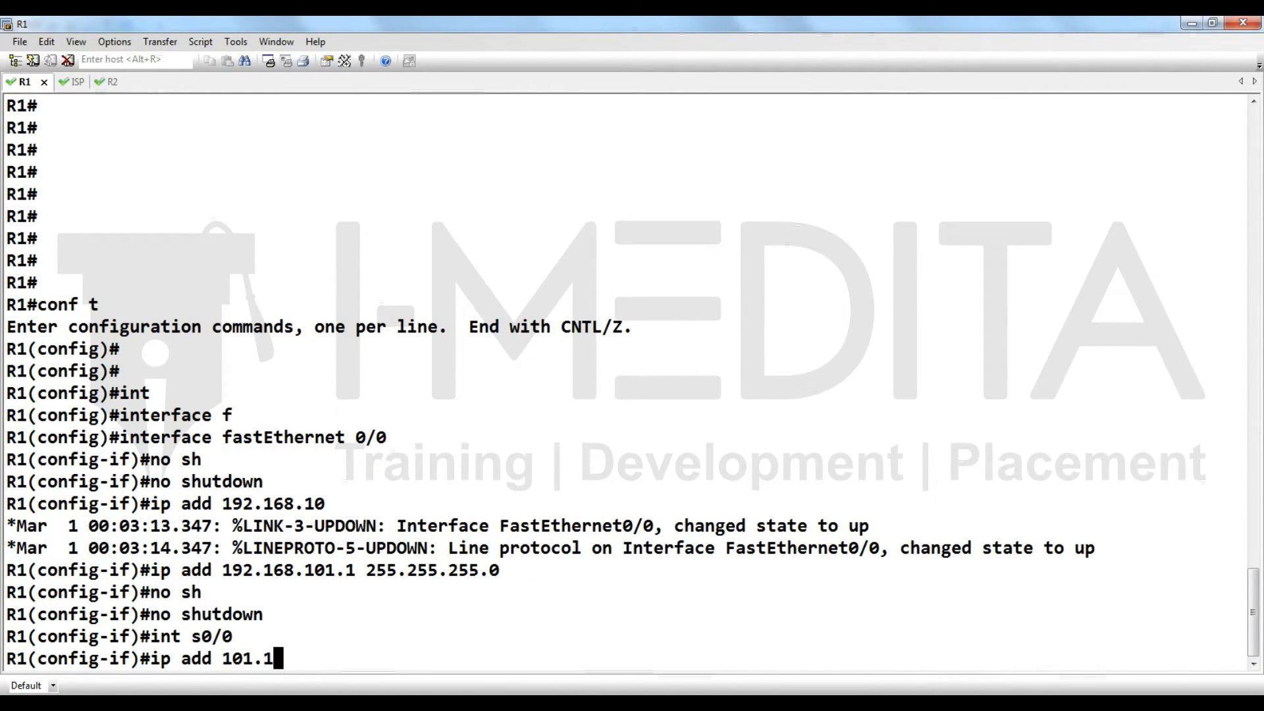
text(.1.100 255.255.255.0)
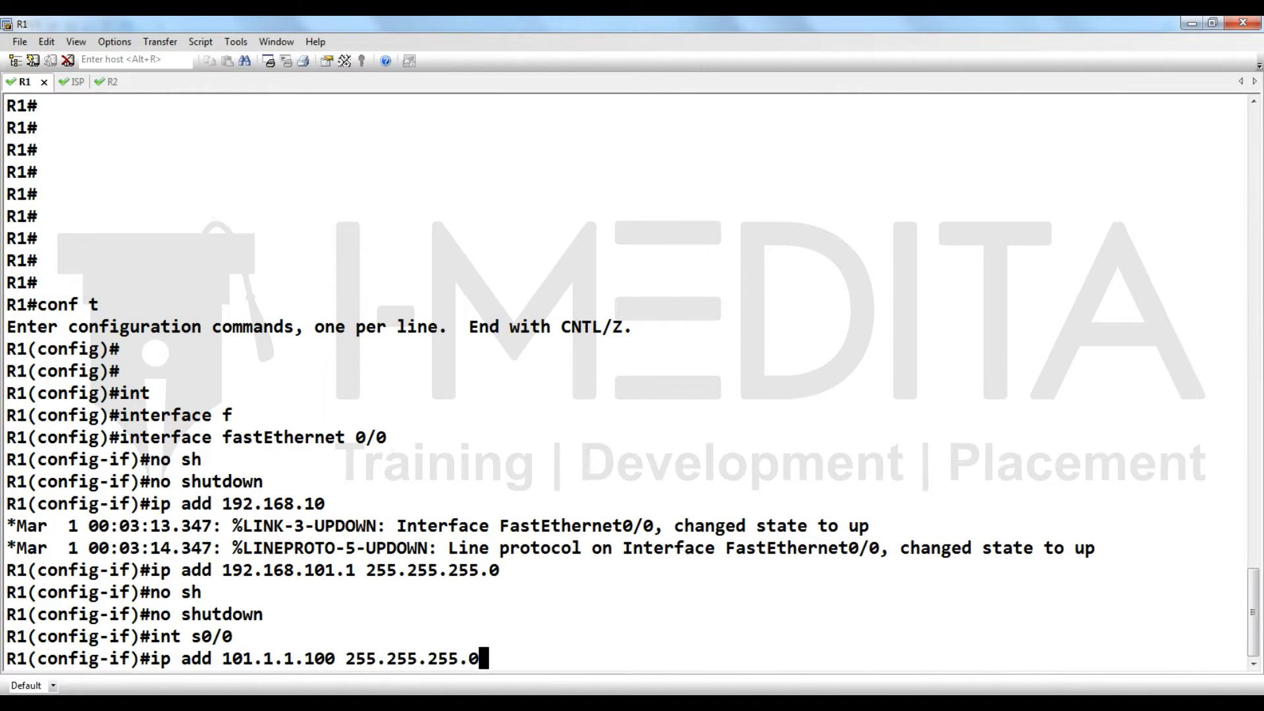
key(Return)
text(no sh)
key(Tab)
key(Return)
Add a default route 0.0.0.0 0.0.0.0 via 101.1.1.1 on R1 and save its configuration.
text(ip ro)
key(Tab)
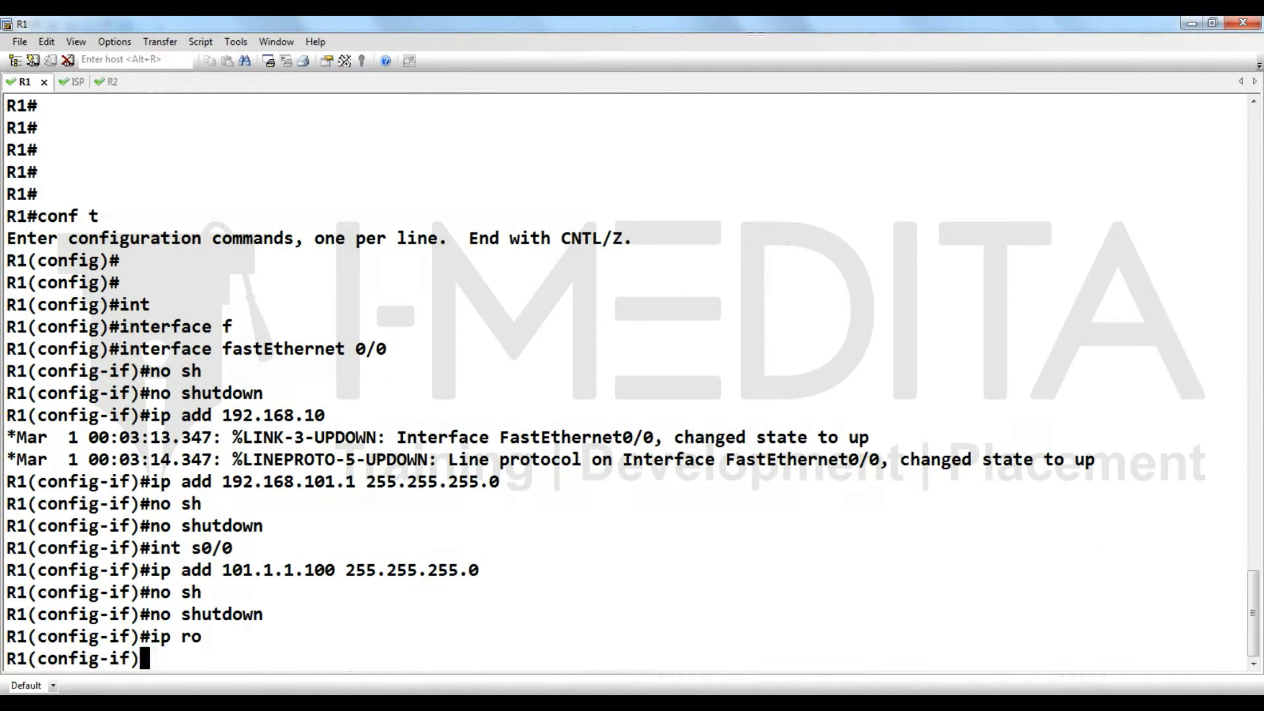
text(0.0.0.0 0.0.0.0 101.1.1.1)
key(Return)
key(ctrl+z)
text(wr)
key(Tab)
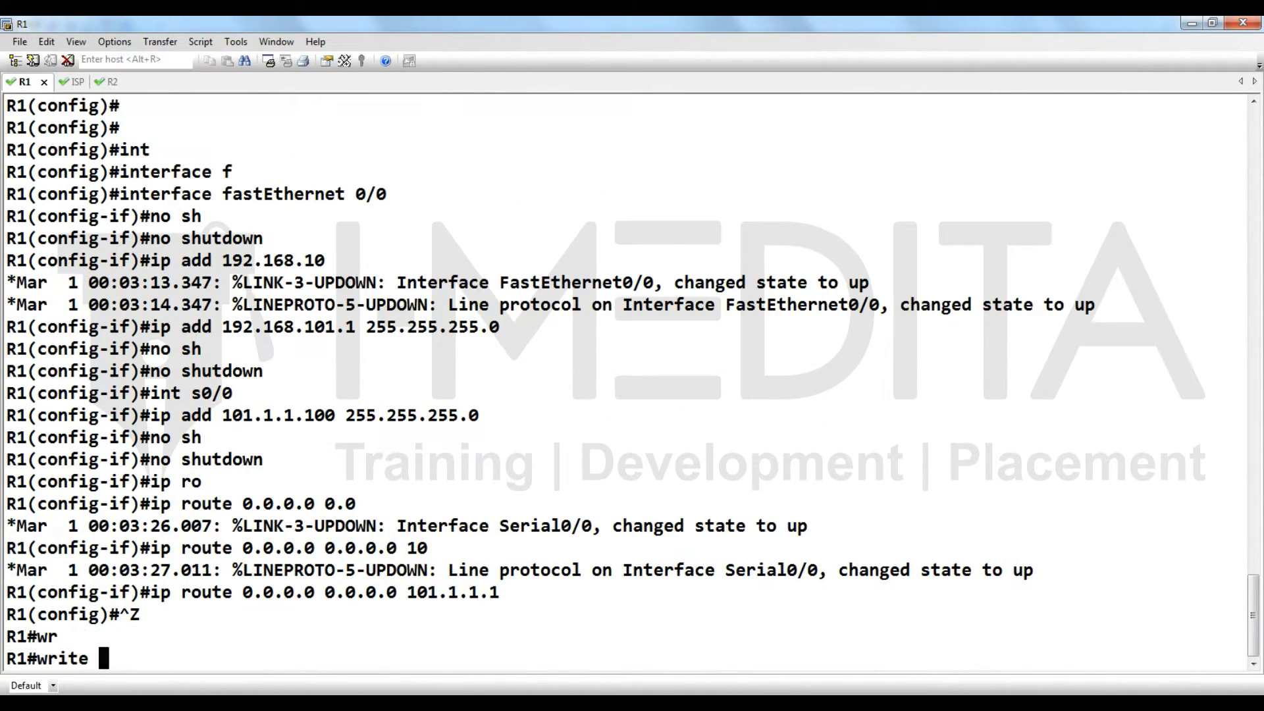
key(Return)
On ISP, enable Serial0/0 and enter its address 101.1.1.1 255.255.255.0.
key(ctrl+Tab)
text(onf t)
key(Return)
text(int)
key(Tab)
text(s)
key(Tab)
text(0/0)
key(Return)
text(no sh)
key(Tab)
key(Return)
text(ip add 101.1.1.1 255.255.255.0)
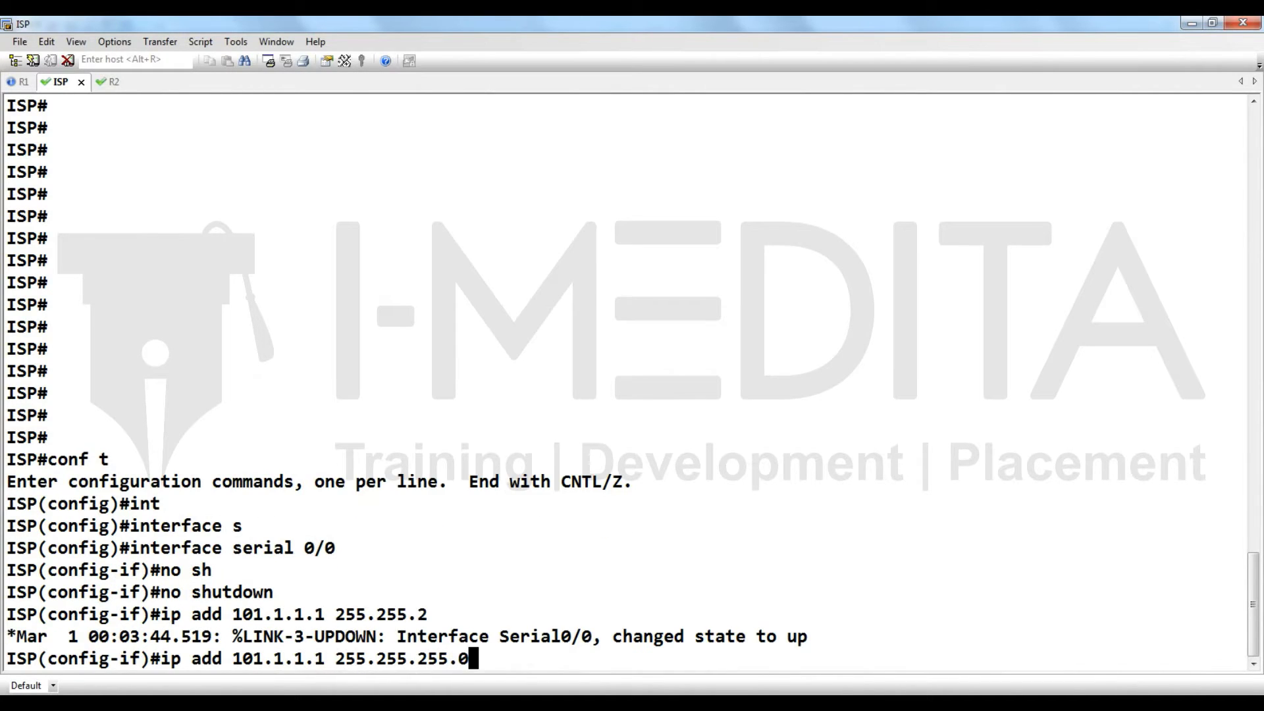
Apply 101.1.1.1/24 to ISP's Serial0/0, keeping it enabled.
key(Return)
text(no sh)
key(Tab)
key(Return)
Enable ISP's Serial0/1 with address 102.1.1.1 255.255.255.0.
text(int s0/1)
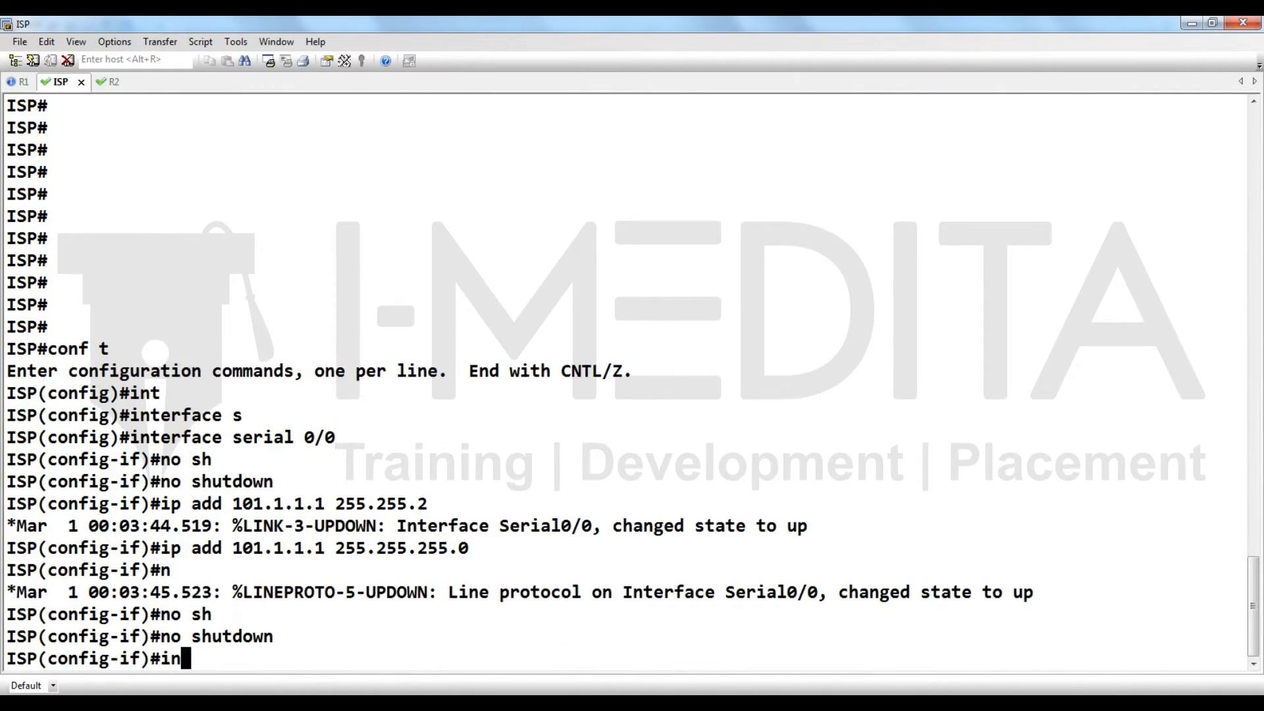
key(Return)
text(no sh)
key(Tab)
key(Return)
text(ip add 102.1.1.1 )
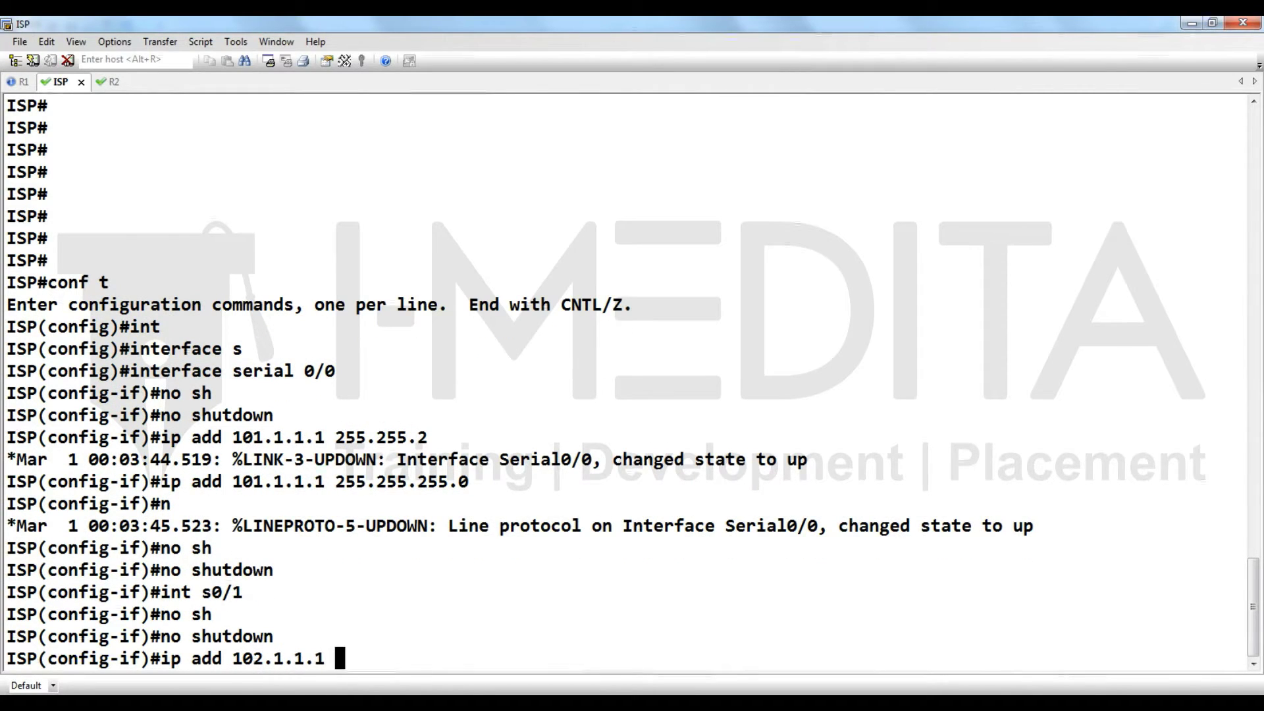
text(255.255.255.0)
key(Return)
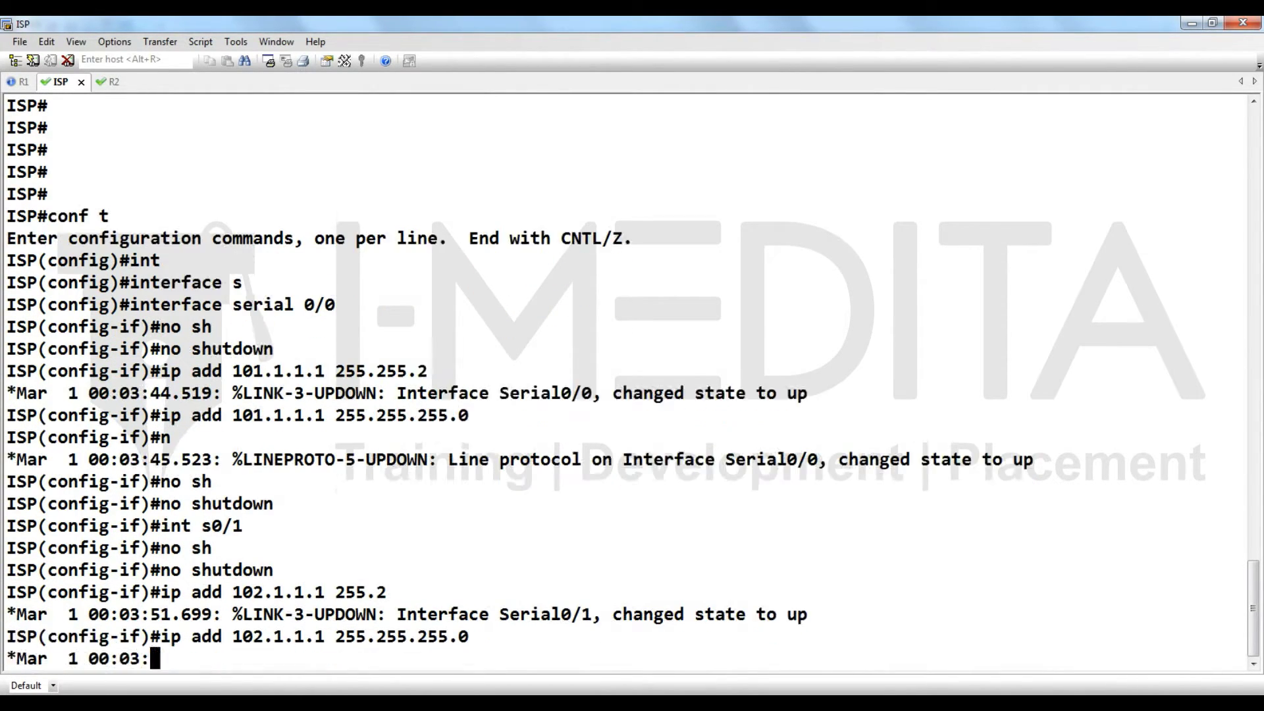
text(no sh)
key(Tab)
key(Return)
Save ISP's running configuration with write.
key(ctrl+z)
text(wr)
key(Tab)
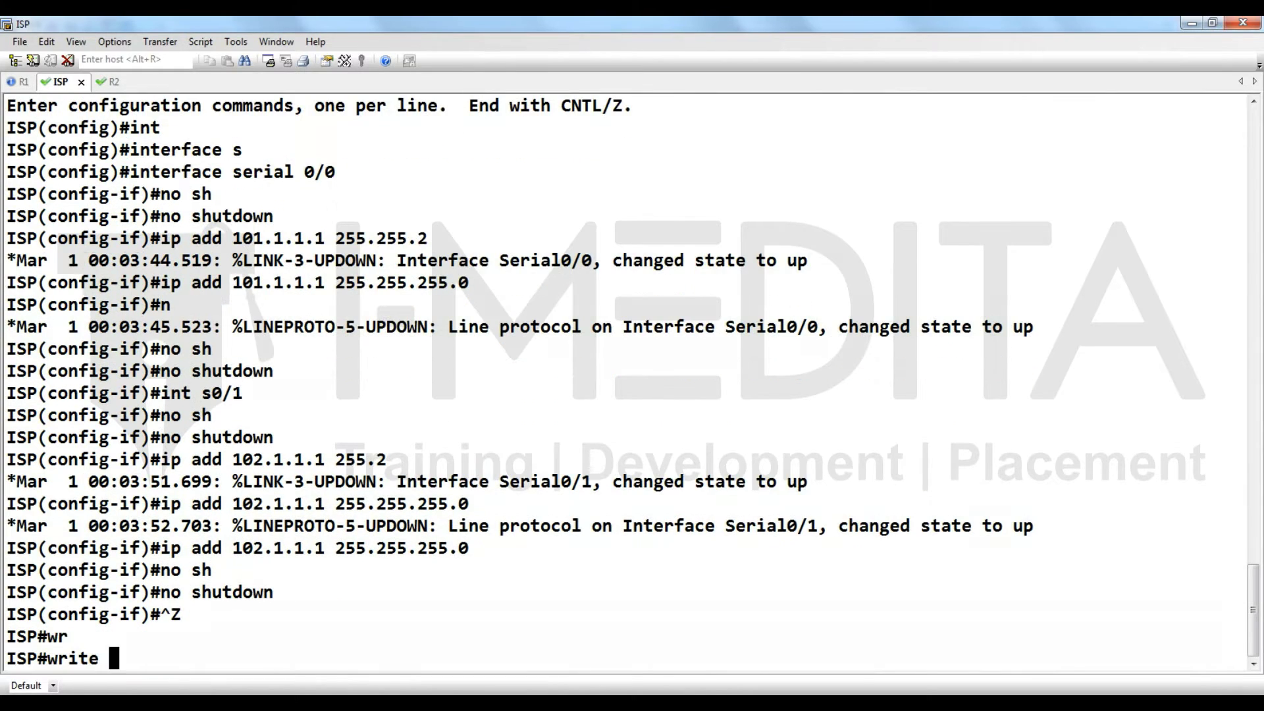
key(Return)
key(ctrl+Tab)
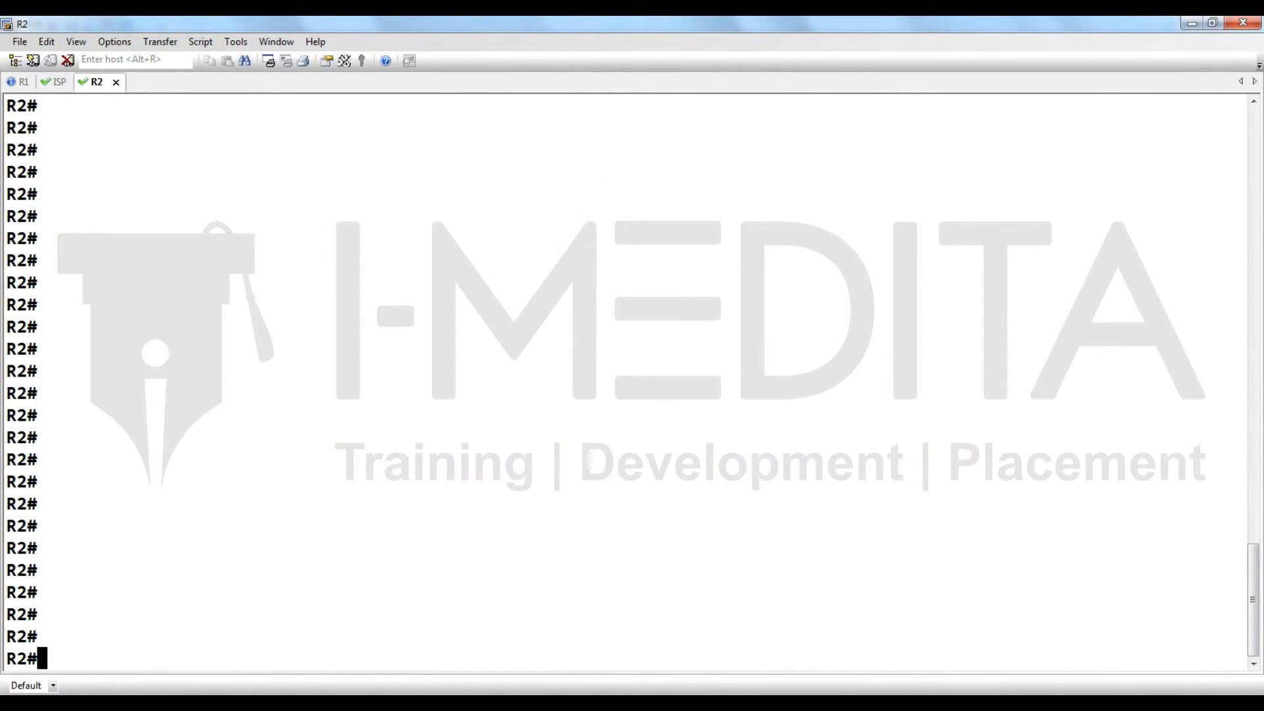
On R2, enable FastEthernet0/0 with address 192.168.102.1 255.255.255.0.
text(conf t)
key(Return)
key(Return)
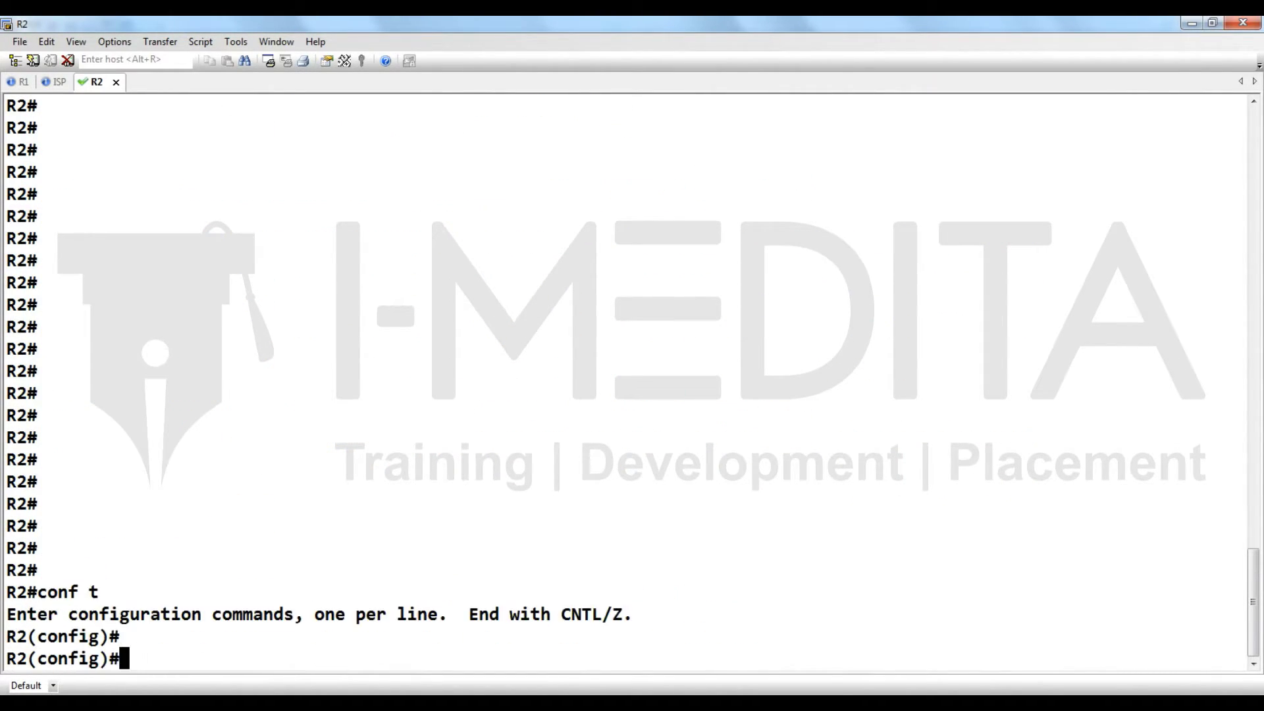
text(int)
key(Tab)
text(f)
key(Tab)
text(0/0)
key(Return)
text(no sh)
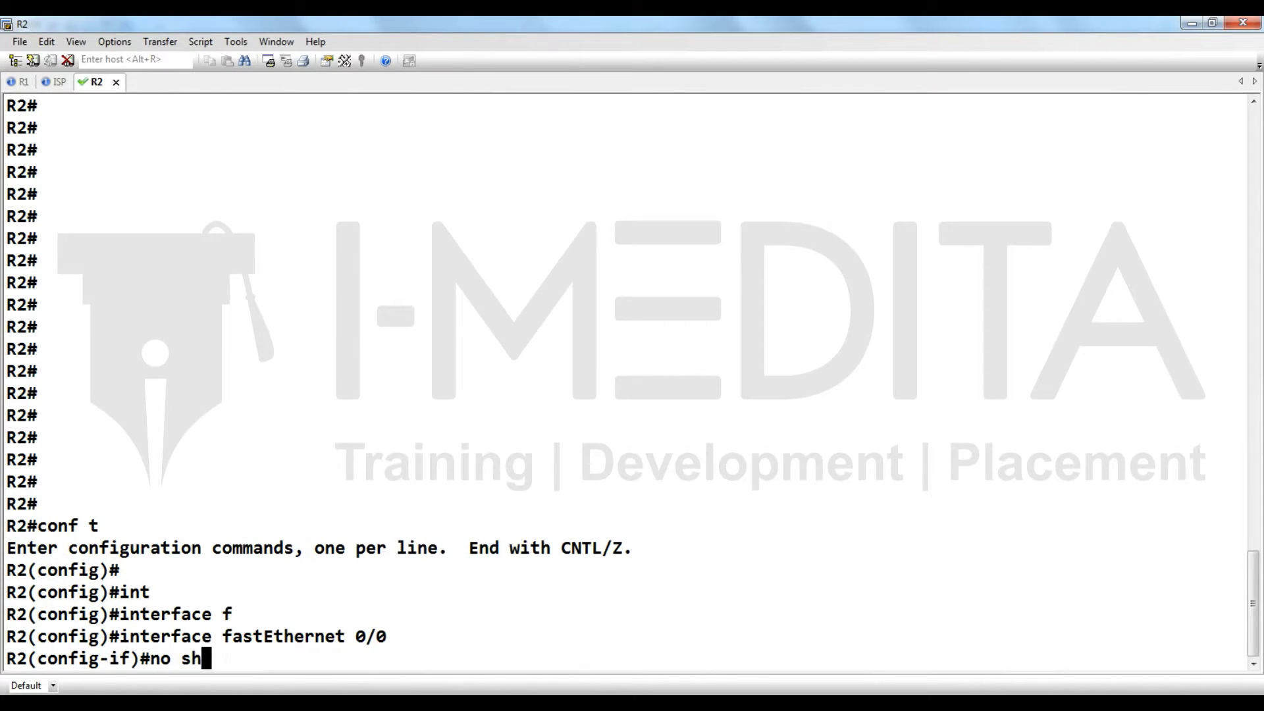
key(Tab)
key(Return)
text(ip add 192.168.)
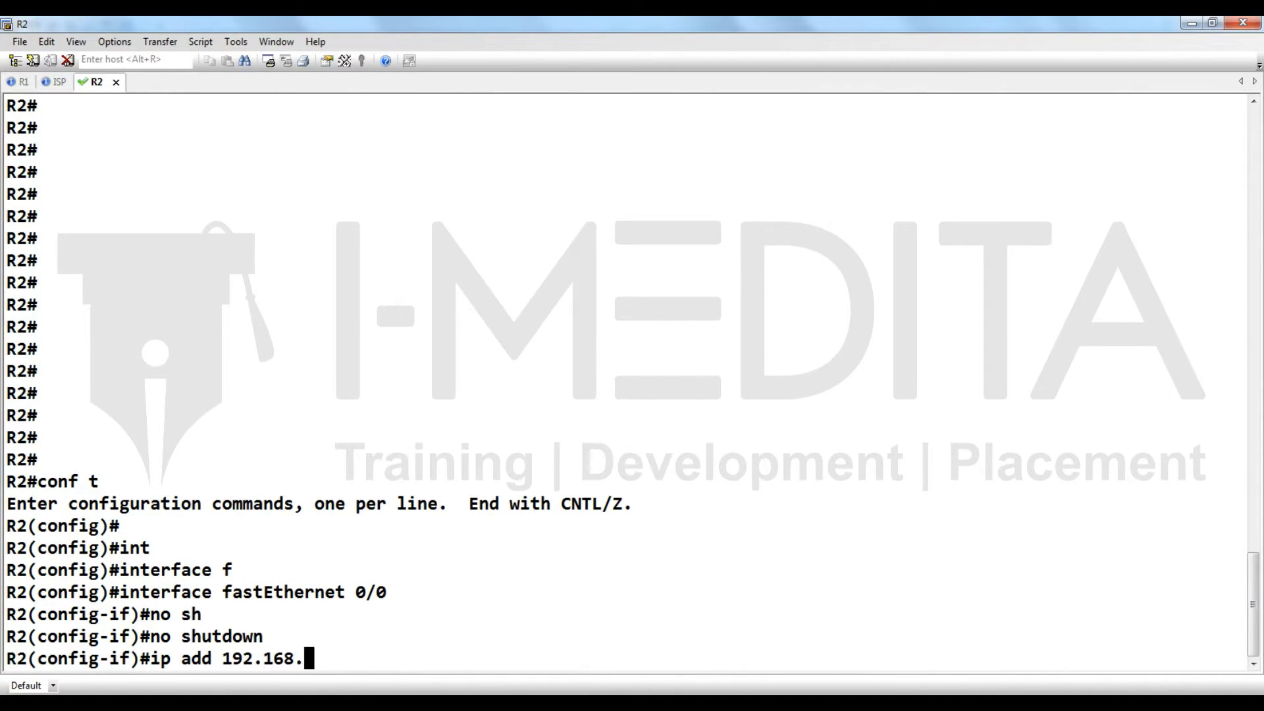
text(102.1 255.255.255.0)
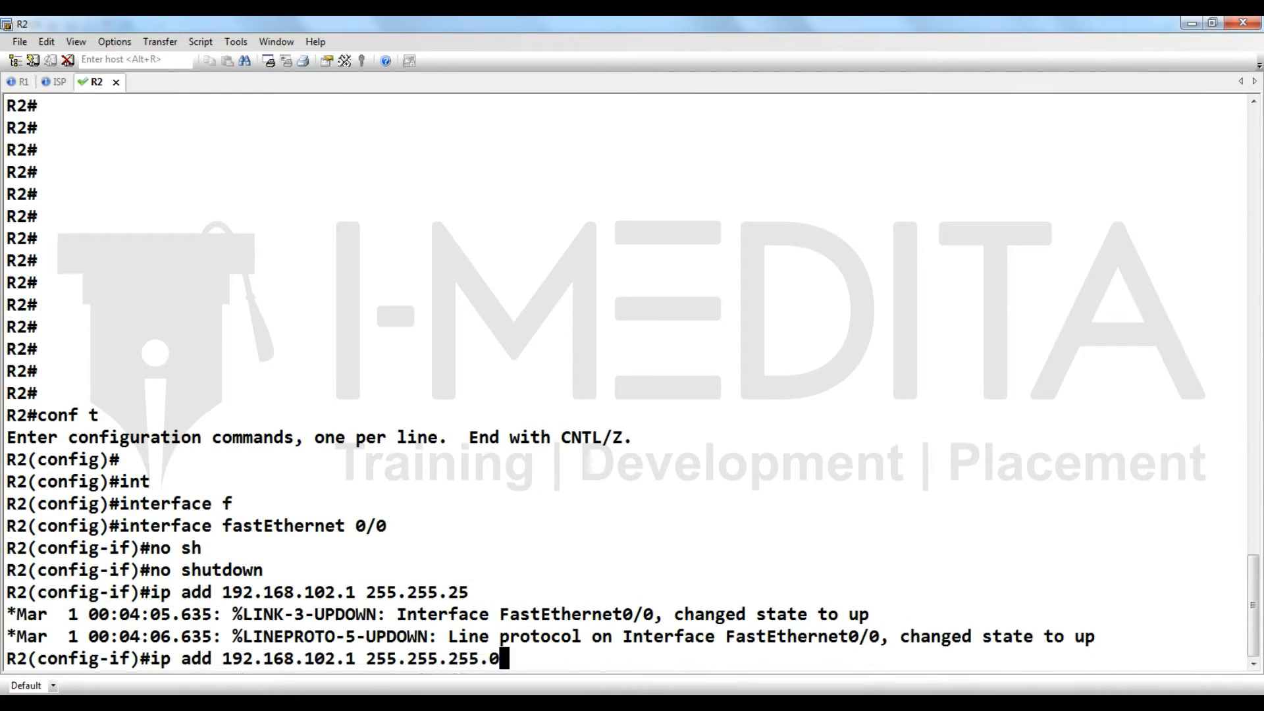
key(Return)
text(no sh)
key(Tab)
key(Return)
Enable R2's Serial0/0 with address 102.1.1.100 255.255.255.0.
text(int s0/0)
key(Return)
text(ip add 102.)
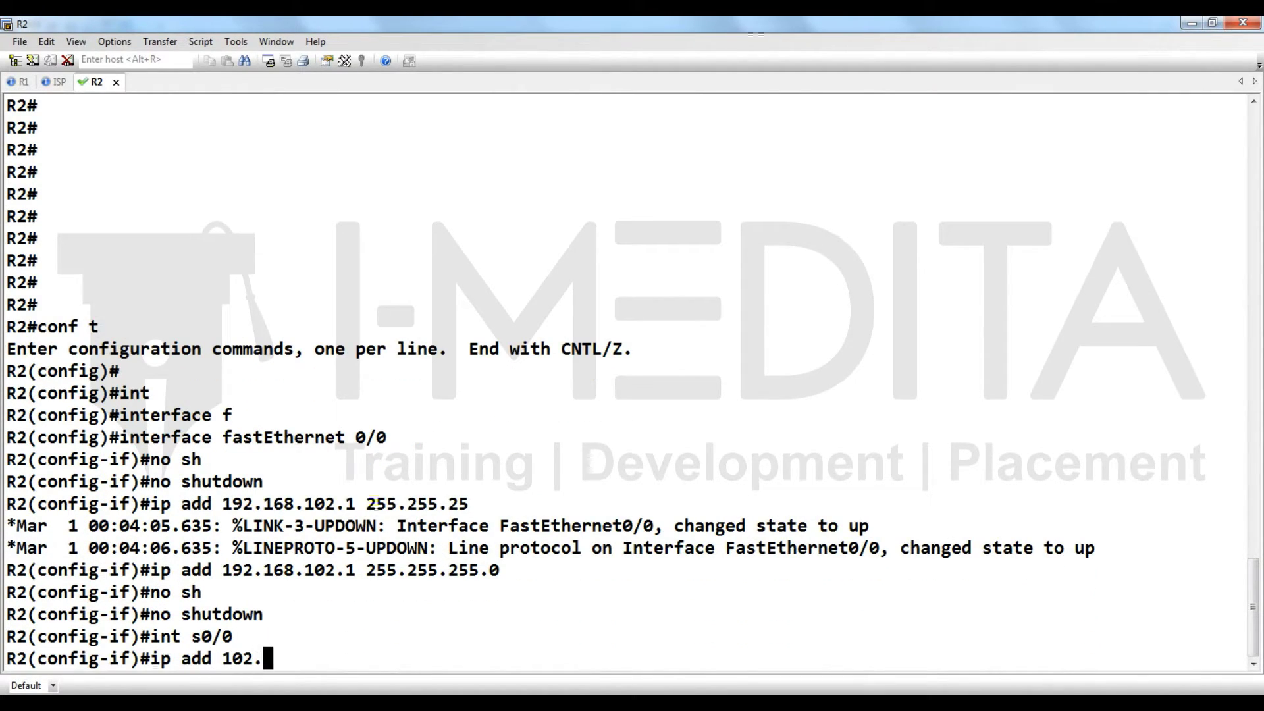
text(1.1.100 255.255.255.0)
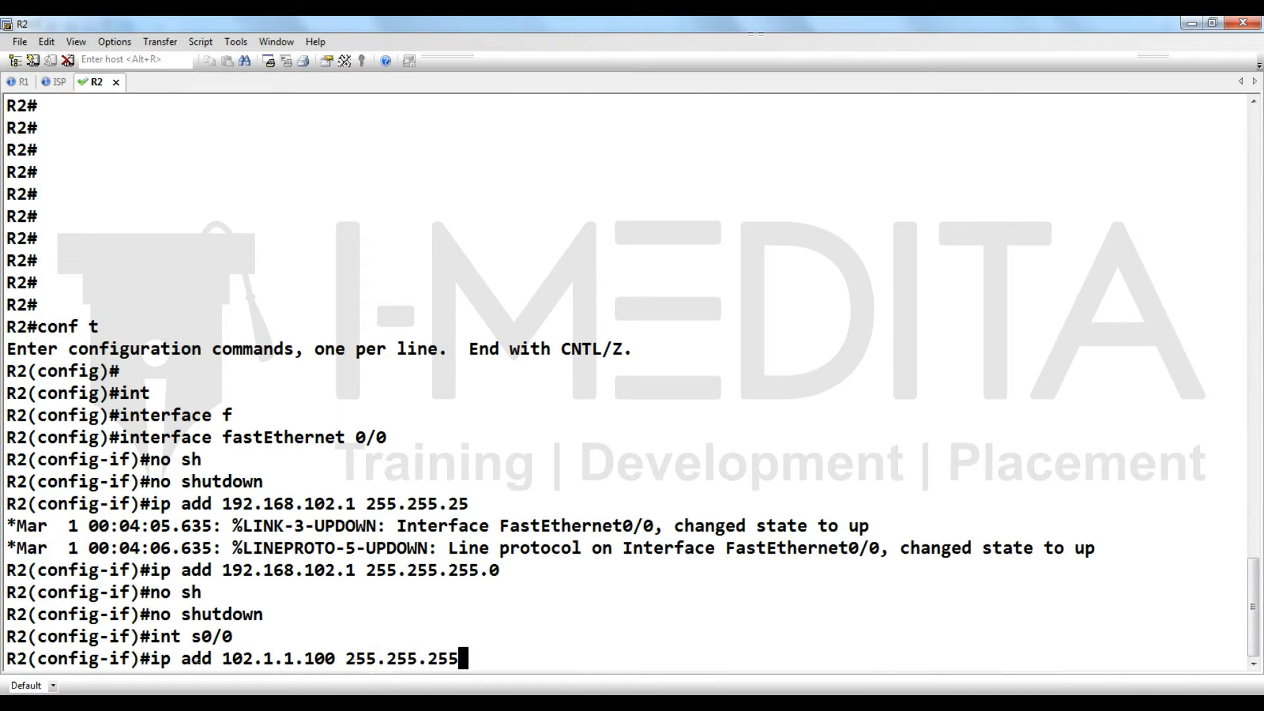
key(Return)
text(no sh)
key(Tab)
key(Return)
Add a default route 0.0.0.0 0.0.0.0 via 102.1.1.1 on R2.
text(ip ro)
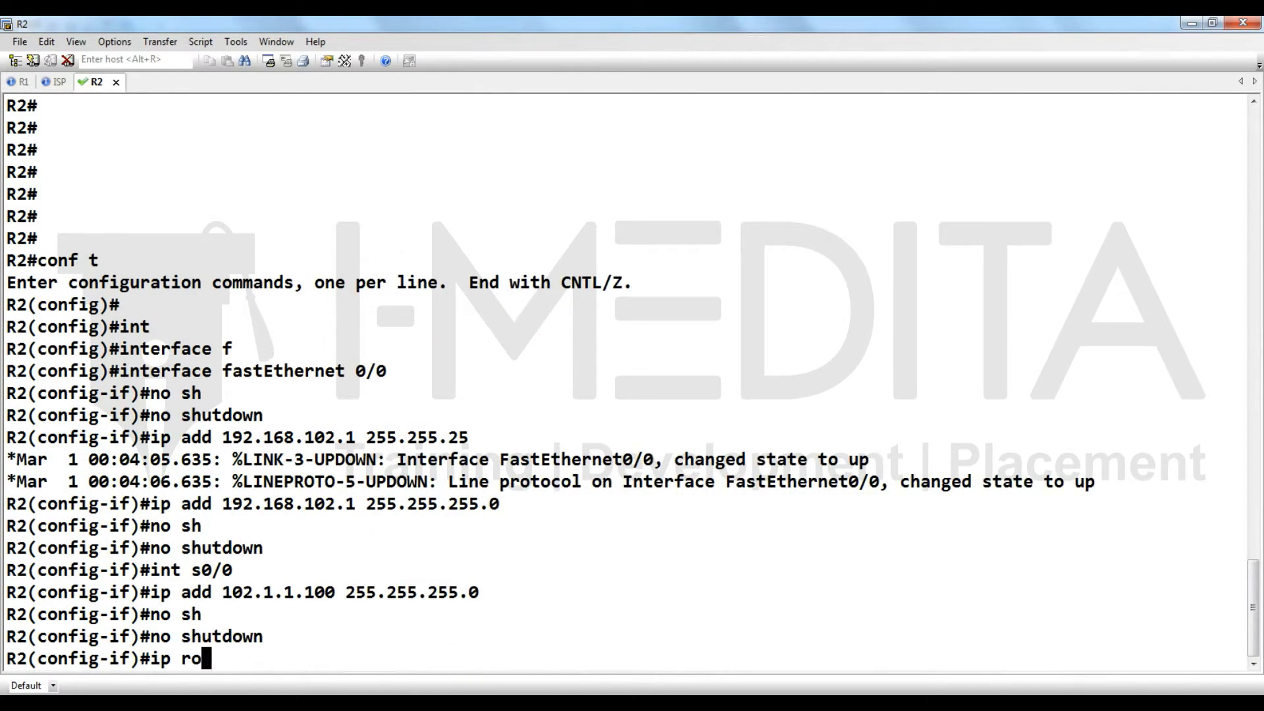
key(Tab)
text(0.09.)
key(BackSpace)
key(BackSpace)
text(.0.0 0.0.0.0 102.1.1.1)
key(Return)
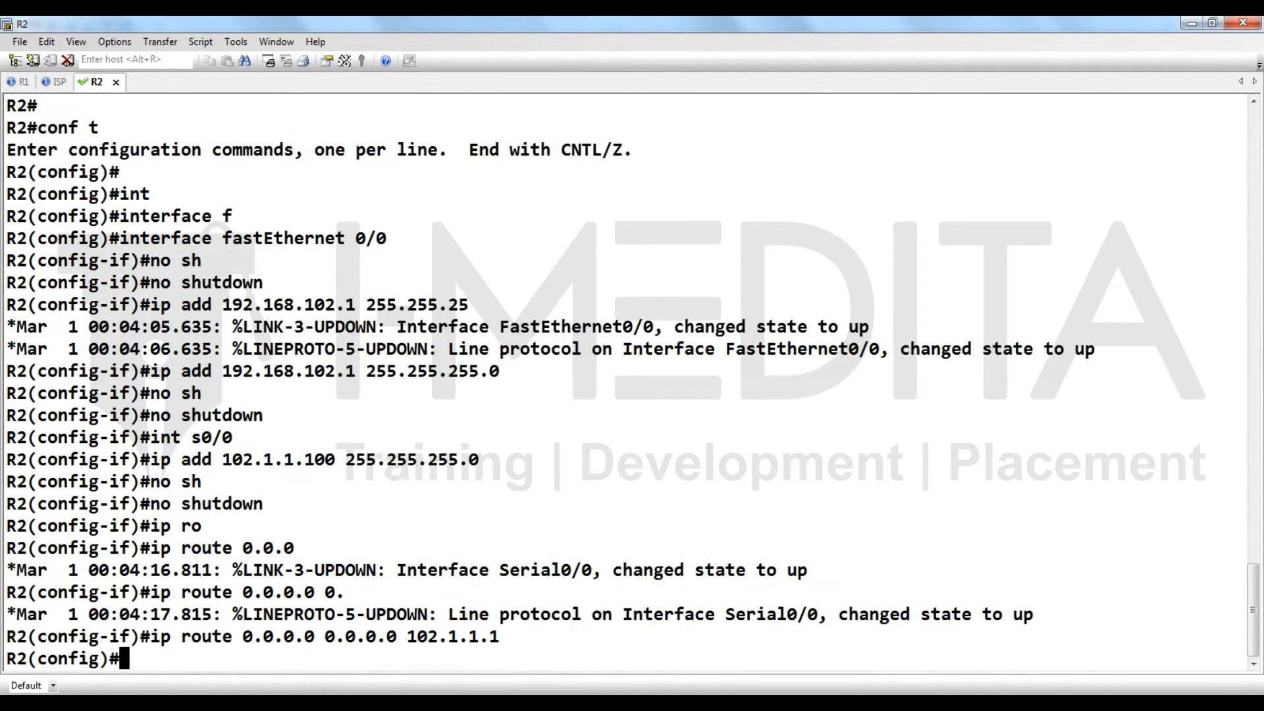
key(ctrl+z)
Save R2's running configuration with write.
text(wr)
key(Tab)
key(Return)
key(alt+1)
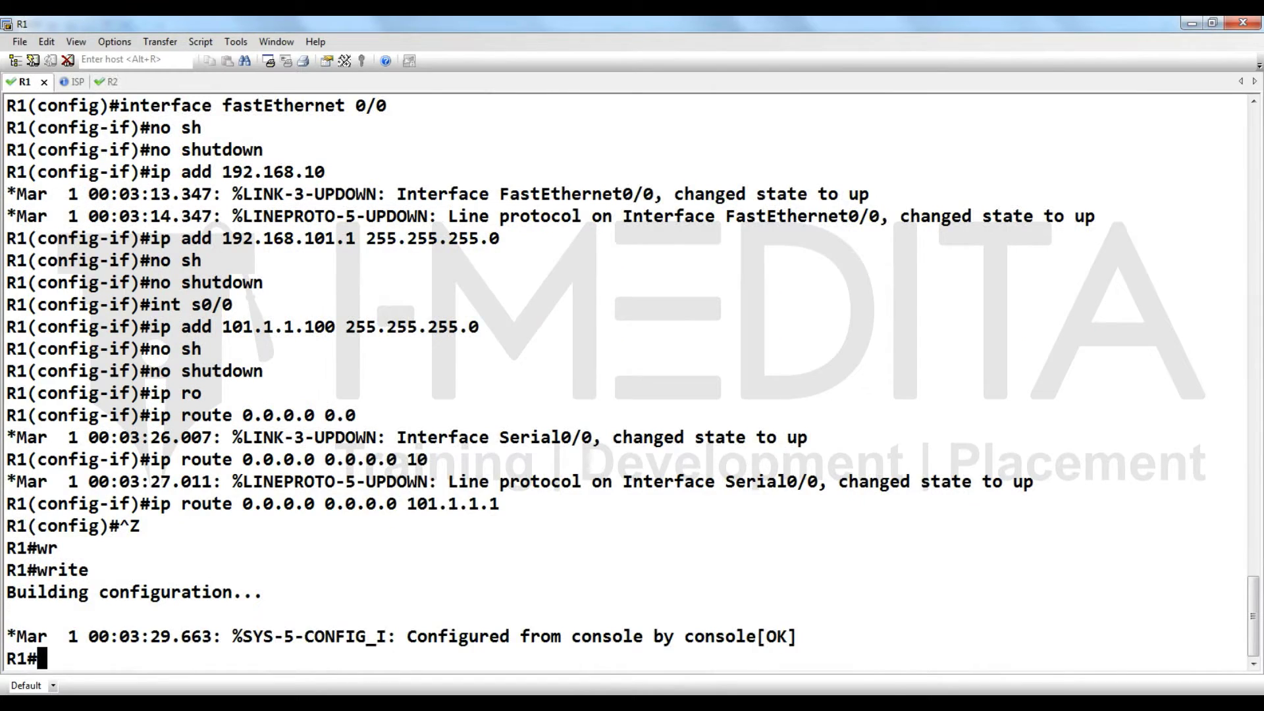
key(Return)
key(Return)
Check R1's interface summary and static routes with show ip int brief and show ip route static.
text(sh ip int)
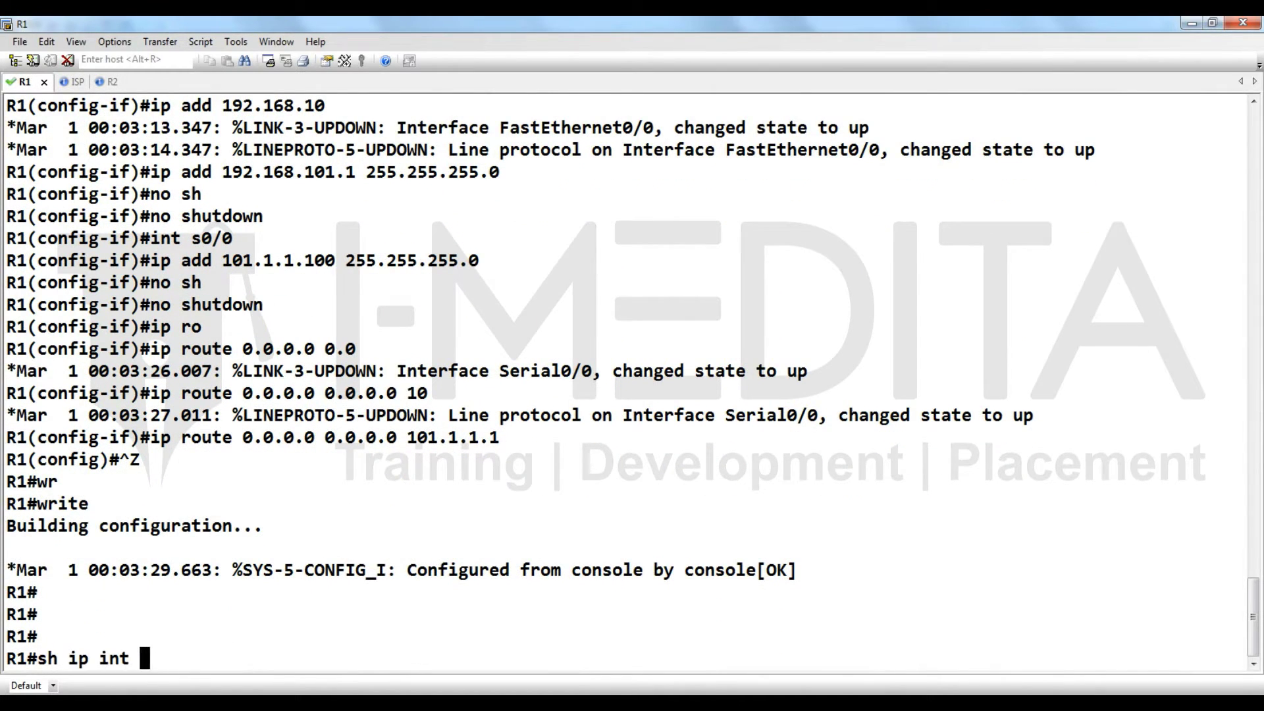
text( br)
key(Tab)
key(Return)
text(sh ip )
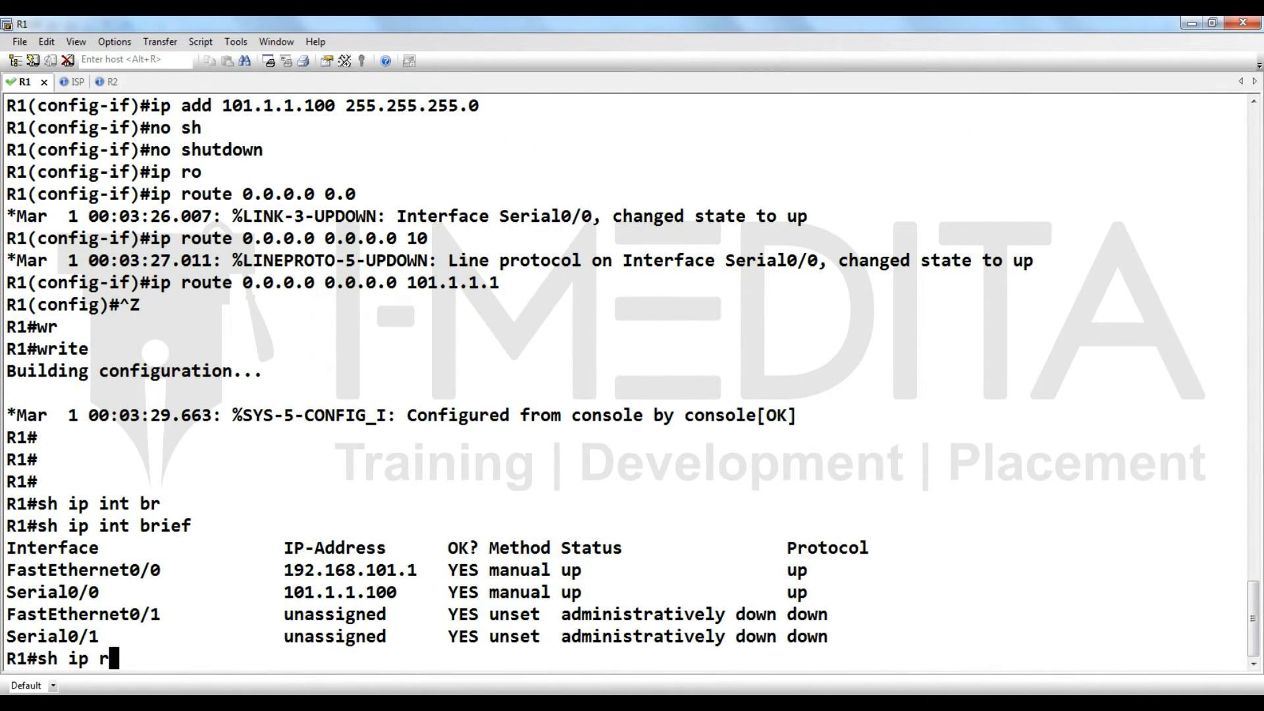
text(ro)
key(Tab)
text(st)
key(Tab)
key(Return)
Check the ISP router's interface status with show ip int brief.
key(alt+2)
text(sh ip int br)
key(Tab)
key(Return)
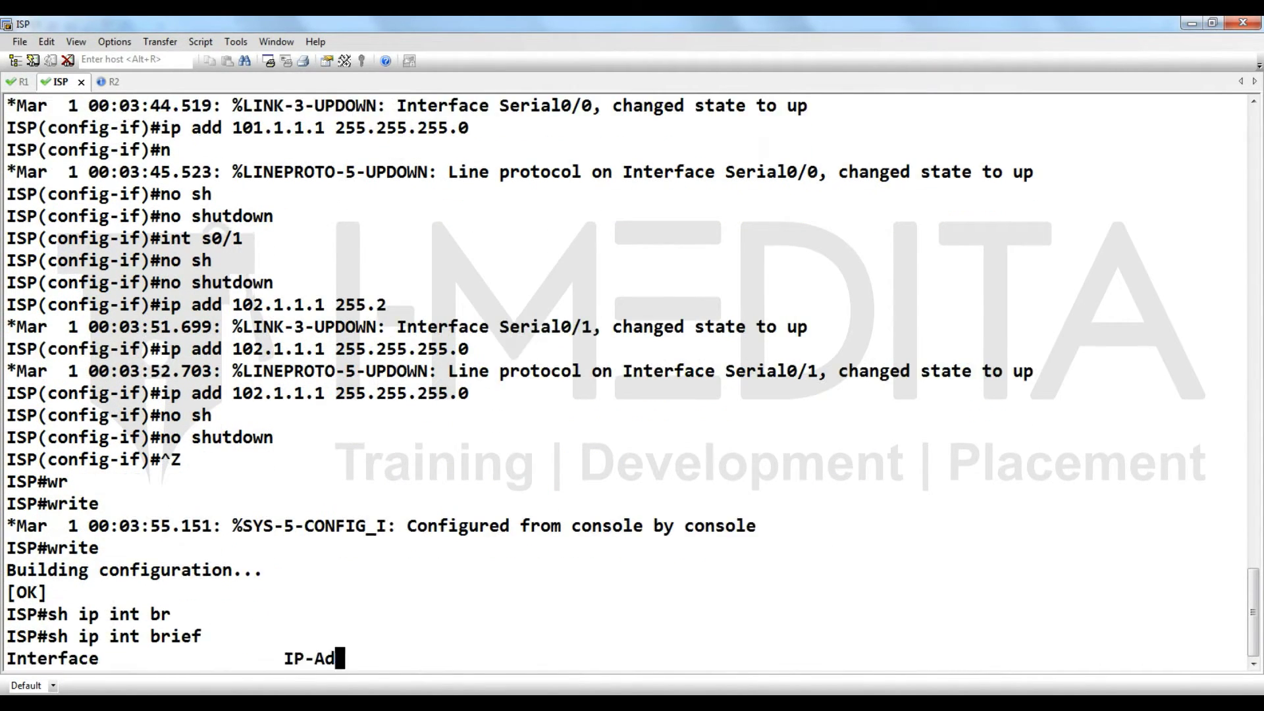
Check R2's interface summary and its static default route via 102.1.1.1.
key(alt+3)
text(sh ip int br)
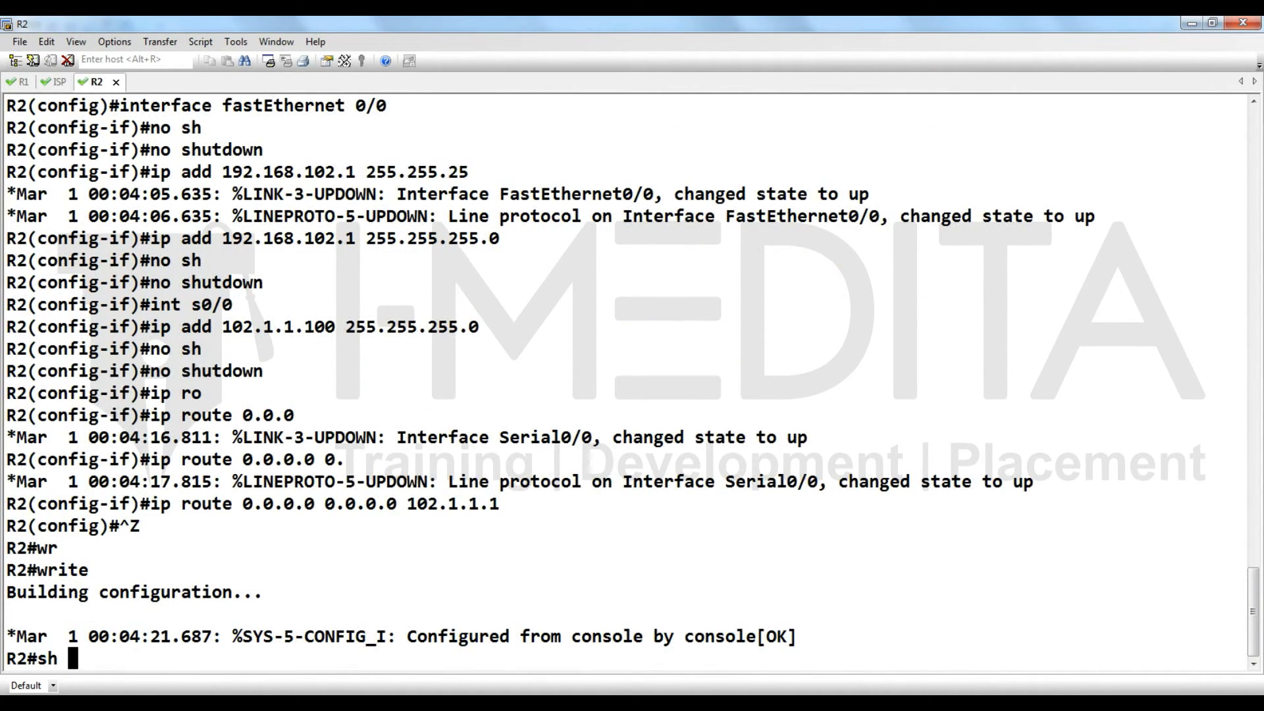
key(Return)
key(Return)
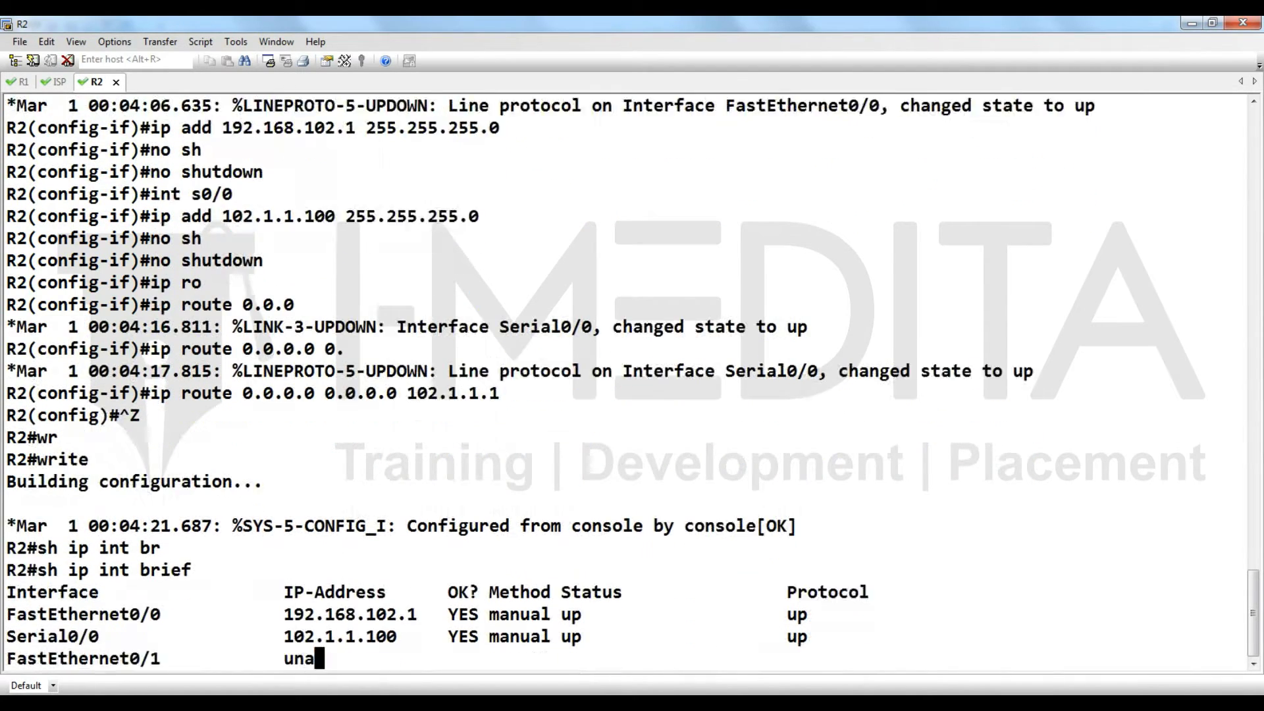
text(sh ip ro)
key(Tab)
text(st)
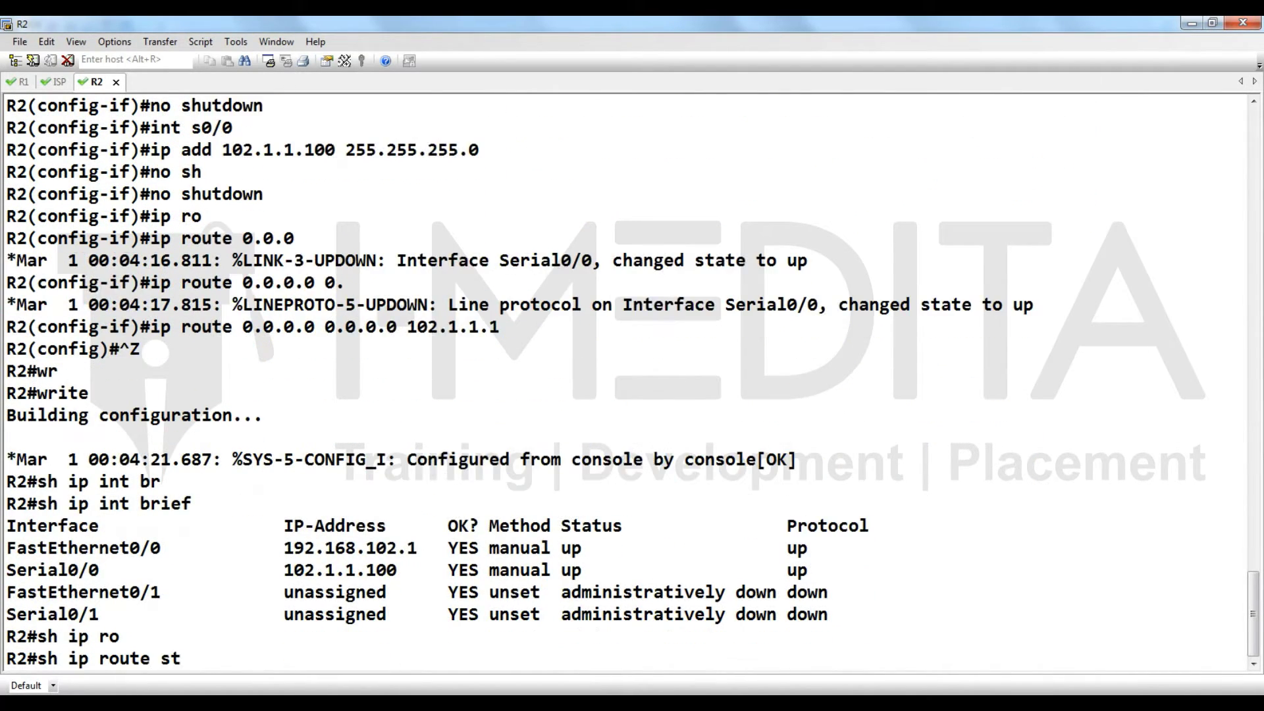
key(Tab)
key(Return)
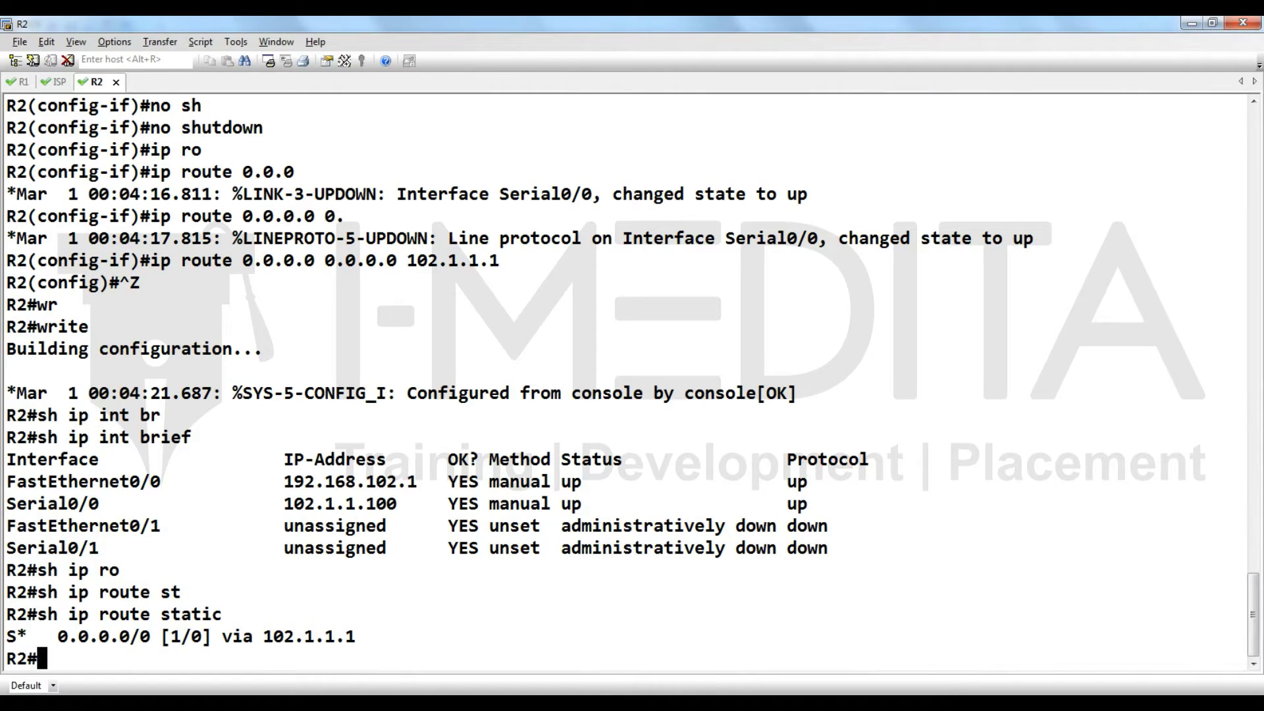
Review the GNS3 topology, then start a ping from R1 to 192.168.102.1 with a source.
key(alt+Tab)
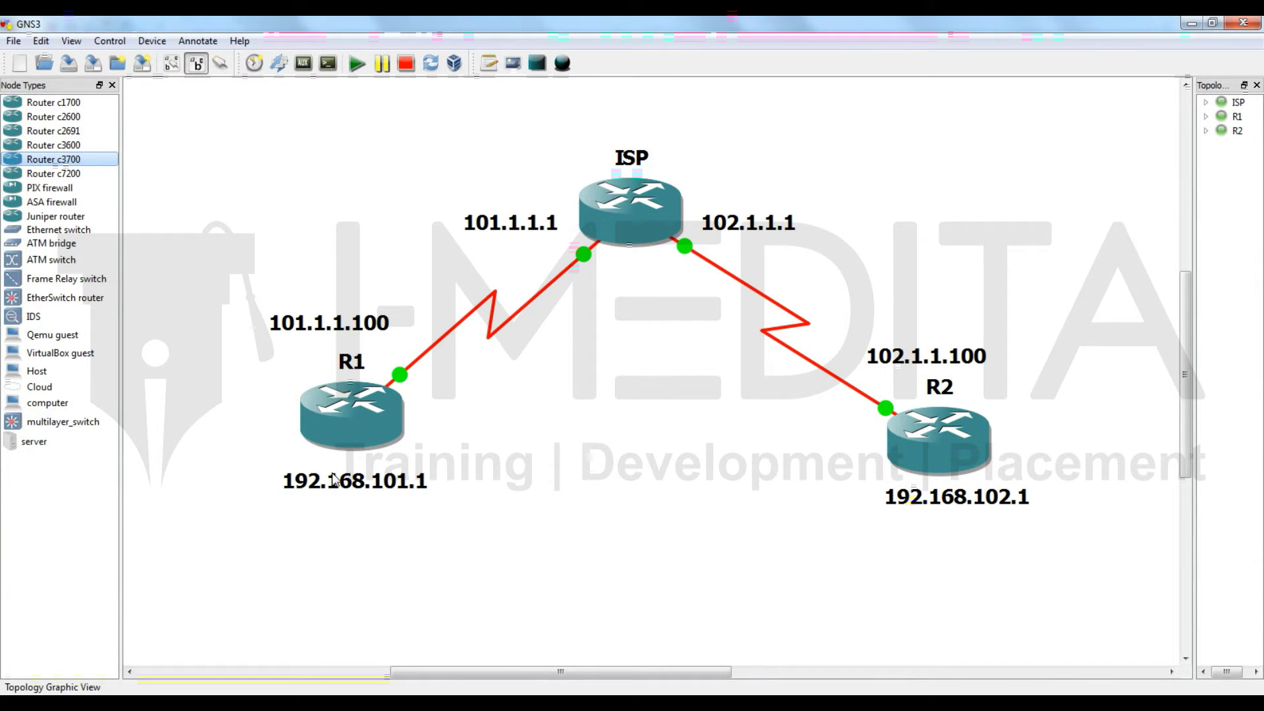
key(alt+Tab)
key(alt+1)
text(pi)
key(Tab)
text(192.168.10)
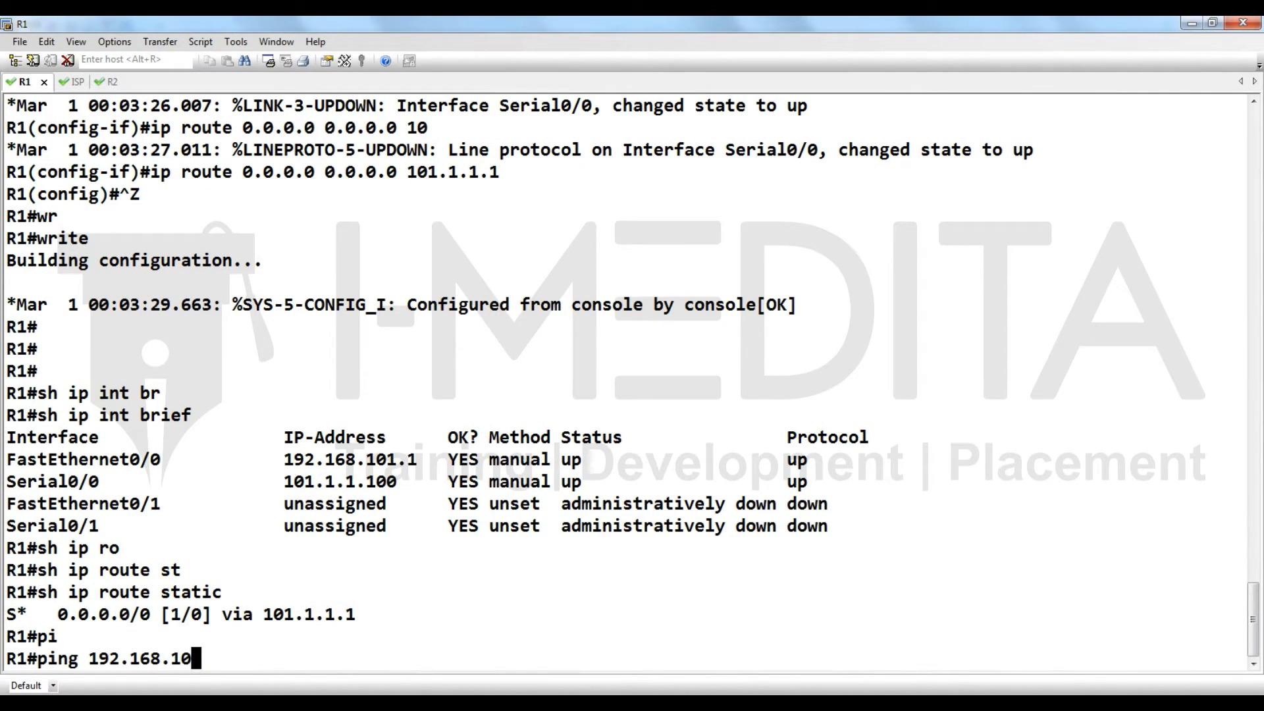
text(2.1 so)
Ping 192.168.102.1 from R1 sourced from FastEthernet0/0; it returns 0/5 success.
key(Tab)
text(f0)
key(Tab)
text(/0)
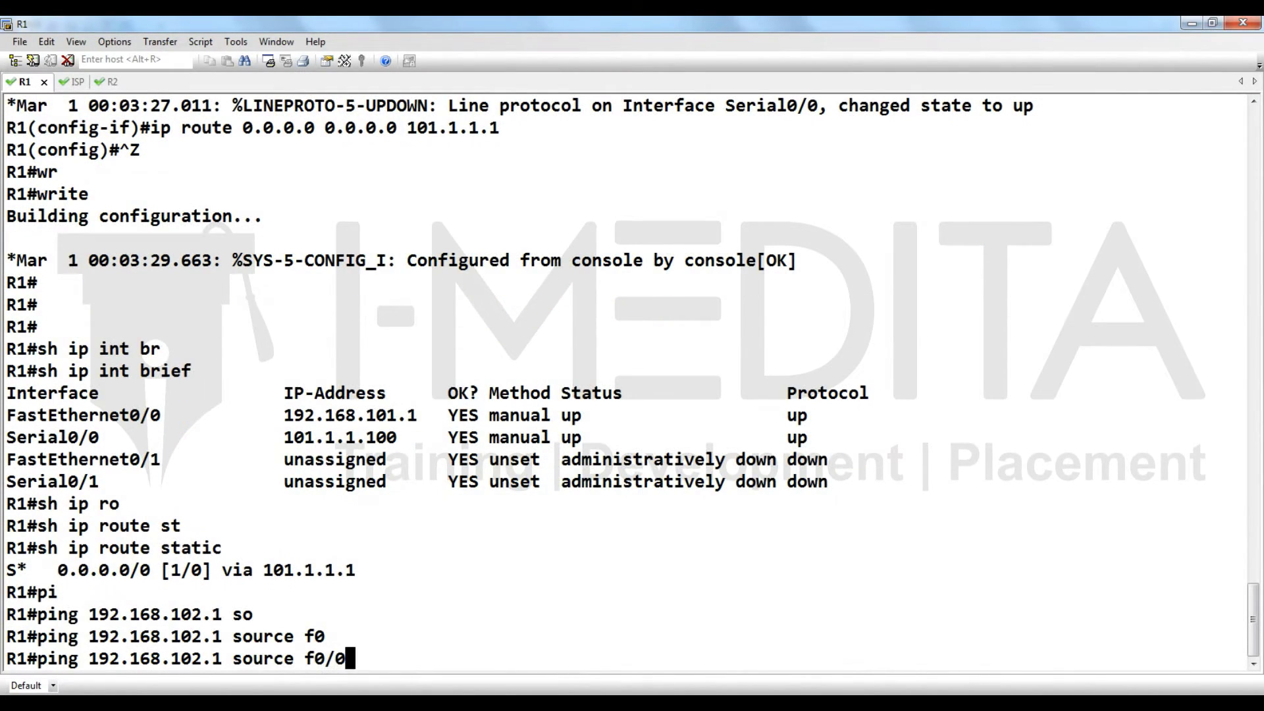
key(Return)
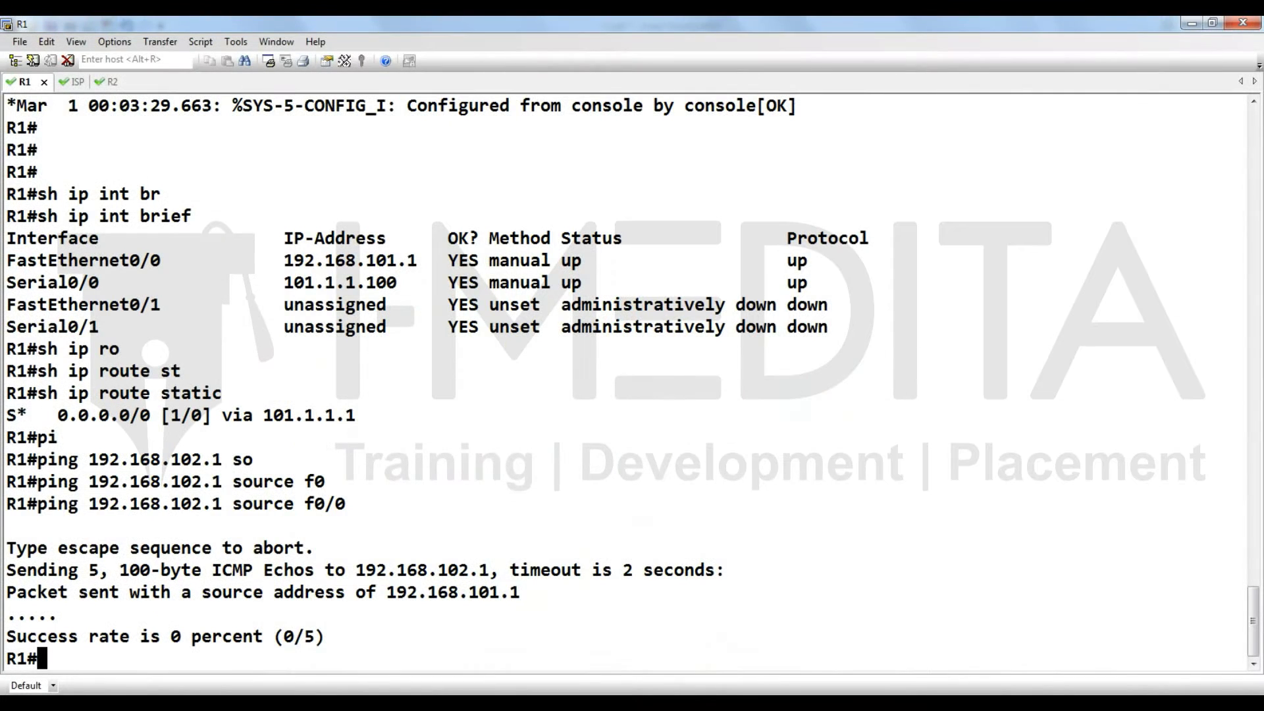
Enter configuration mode on R1 and create ISAKMP policy 1 with pre-share authentication.
text(onf t)
key(Return)
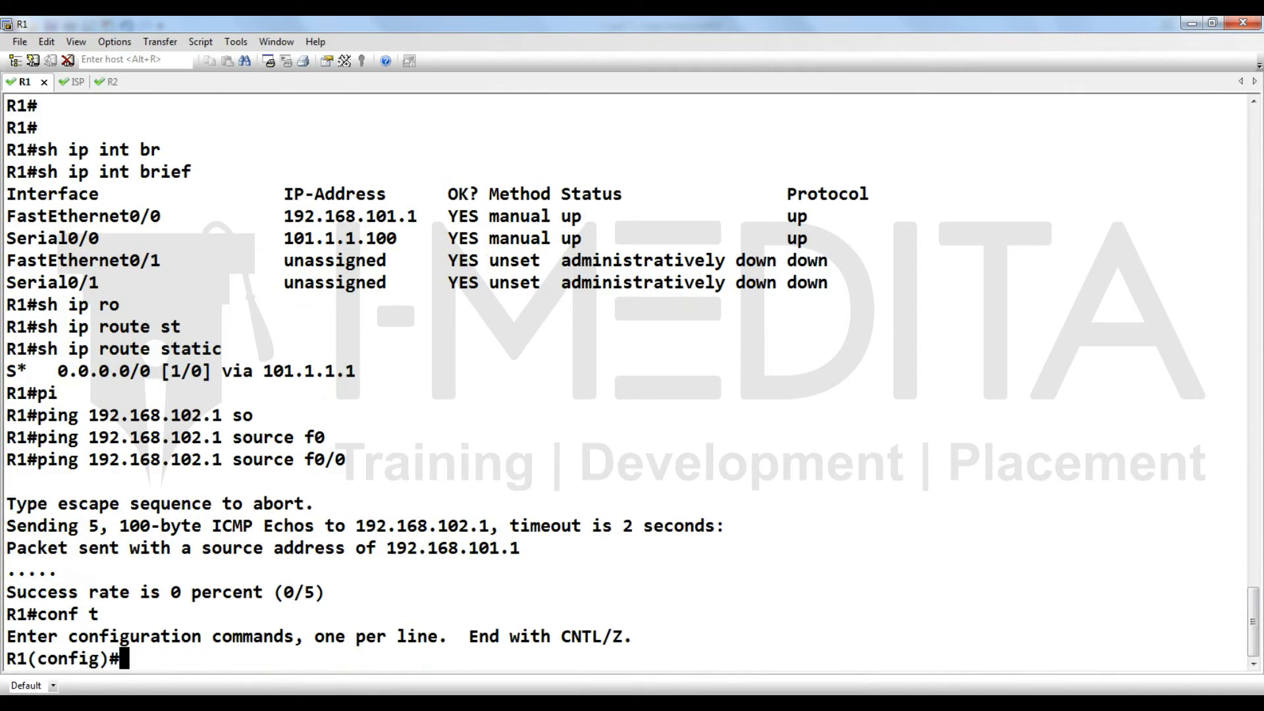
key(Return)
key(Return)
key(Return)
key(Return)
key(Return)
key(Return)
key(Return)
key(Return)
key(Return)
key(Return)
key(Return)
key(Return)
key(Return)
key(Return)
key(Return)
key(Return)
key(Return)
key(Return)
key(Return)
key(Return)
text(cry)
key(Tab)
text(is)
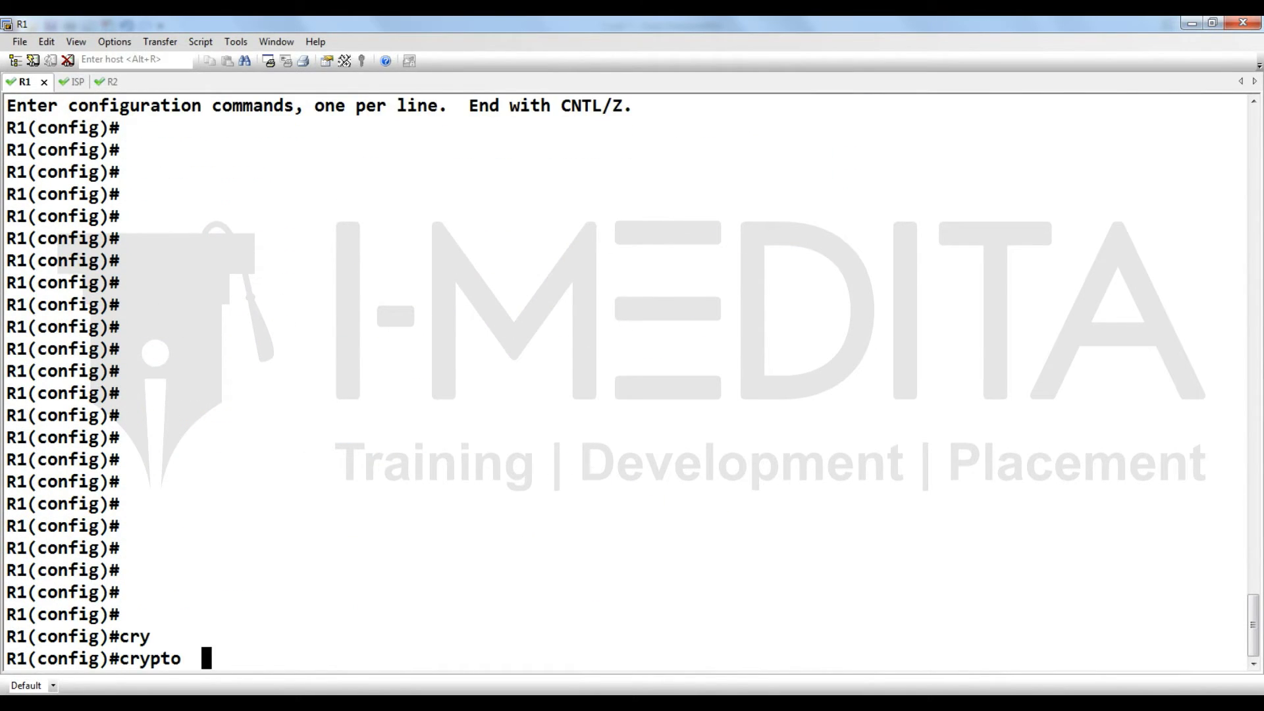
key(Tab)
text(po)
key(Tab)
text(1)
key(Return)
text(authe)
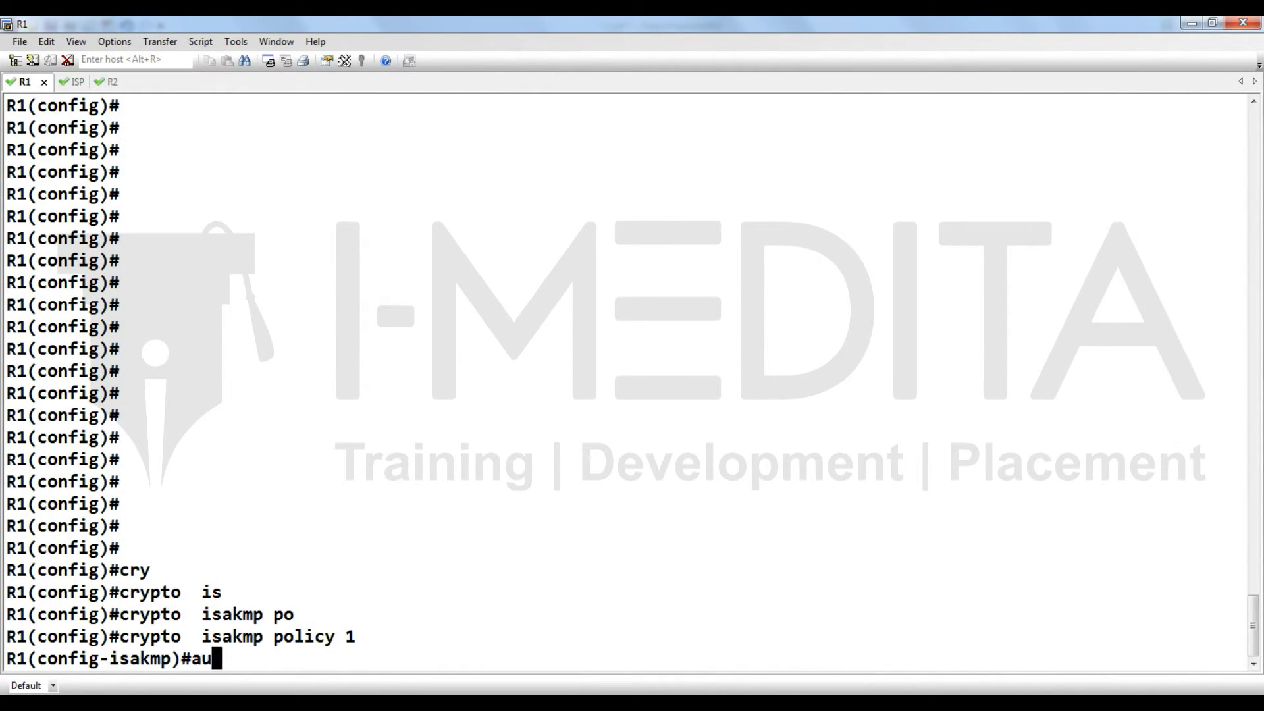
key(Tab)
text(p)
key(Tab)
key(Return)
Give ISAKMP policy 1 AES encryption, SHA hash, DH group 5 and lifetime 1800.
text(enc)
key(Tab)
text(a)
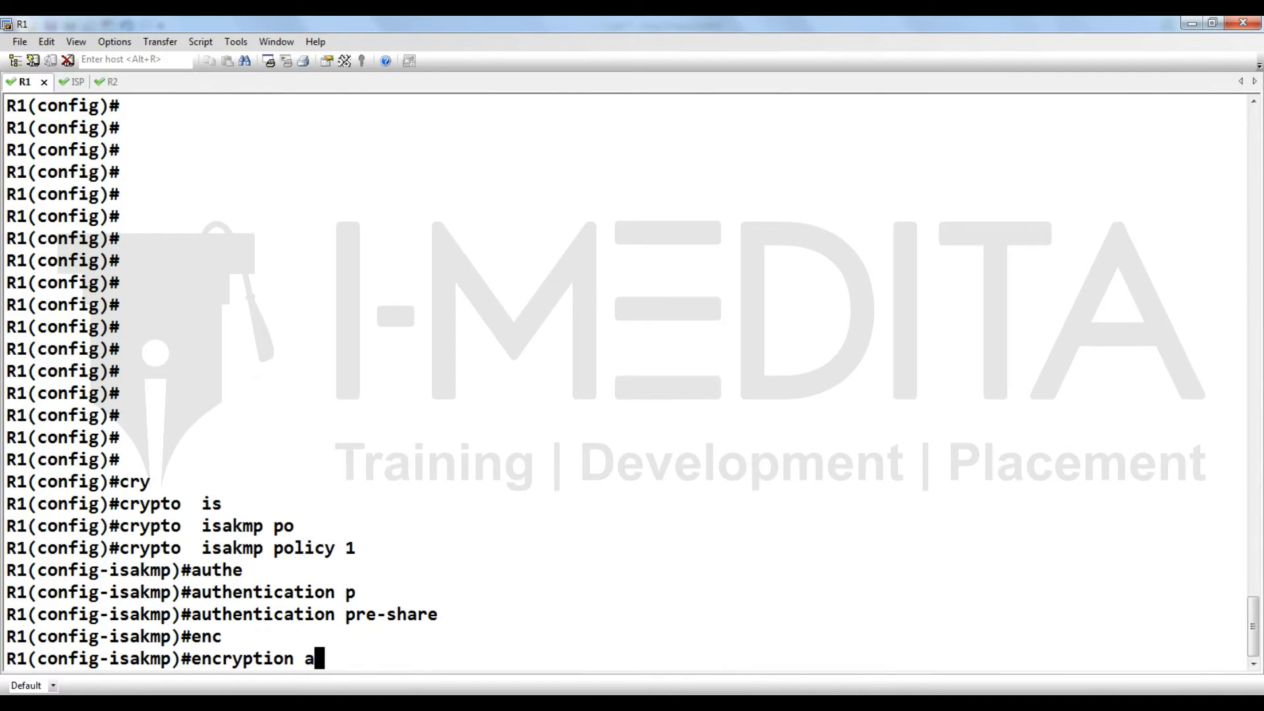
key(Tab)
key(Return)
text(ha)
key(Tab)
text(s)
key(Tab)
key(Return)
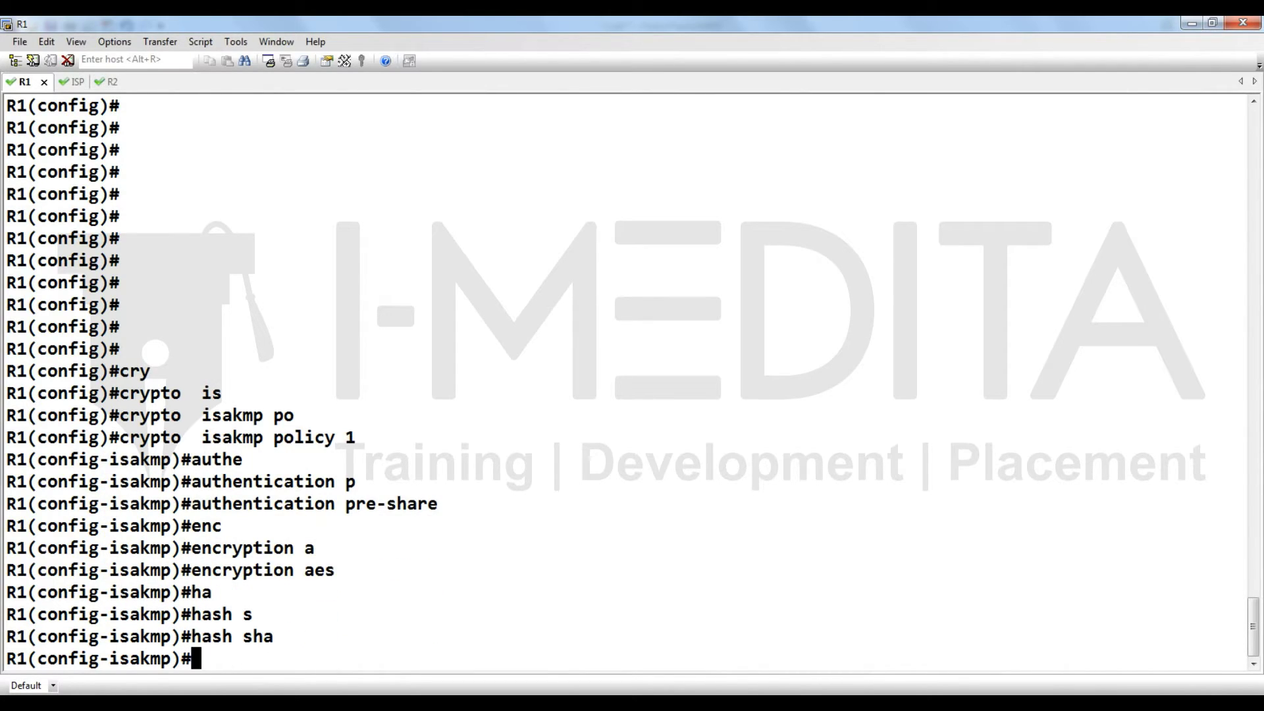
text(gr)
key(Tab)
text(5)
key(Return)
text(lif)
key(Tab)
text(1800)
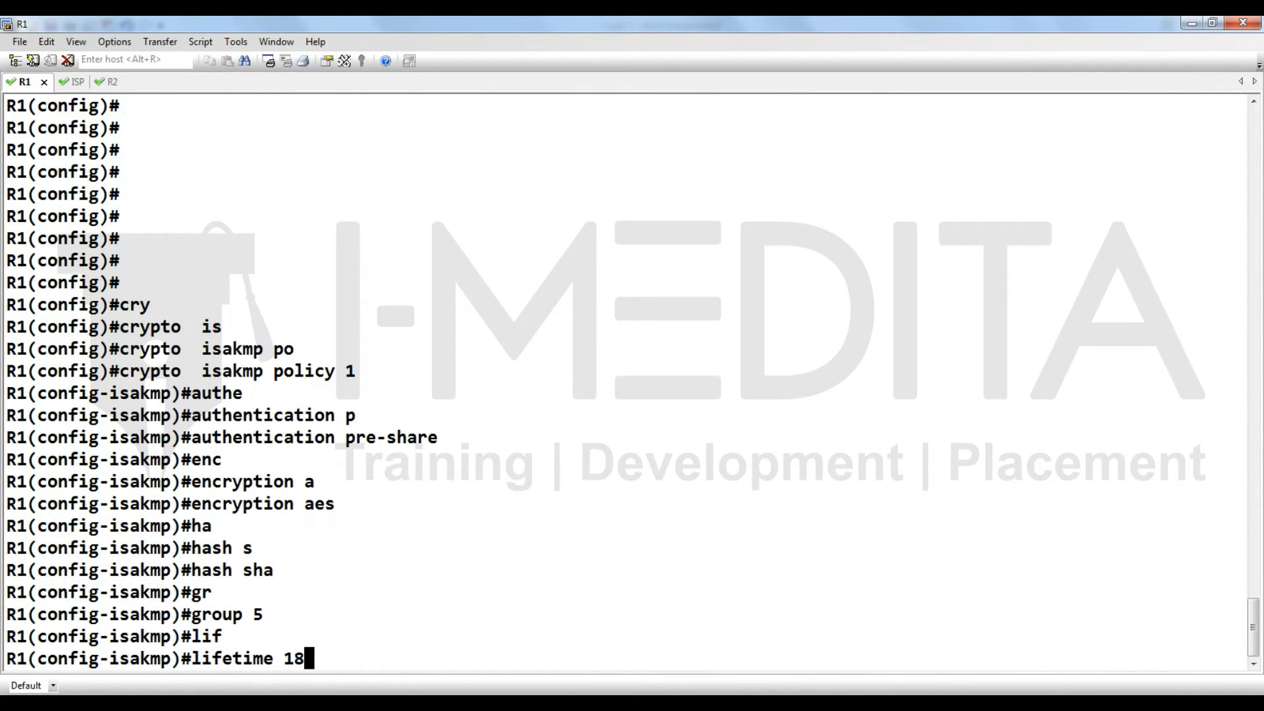
key(Return)
text(ex)
key(Tab)
key(Return)
Set the ISAKMP pre-shared key for peer 102.1.1.100.
text(cry)
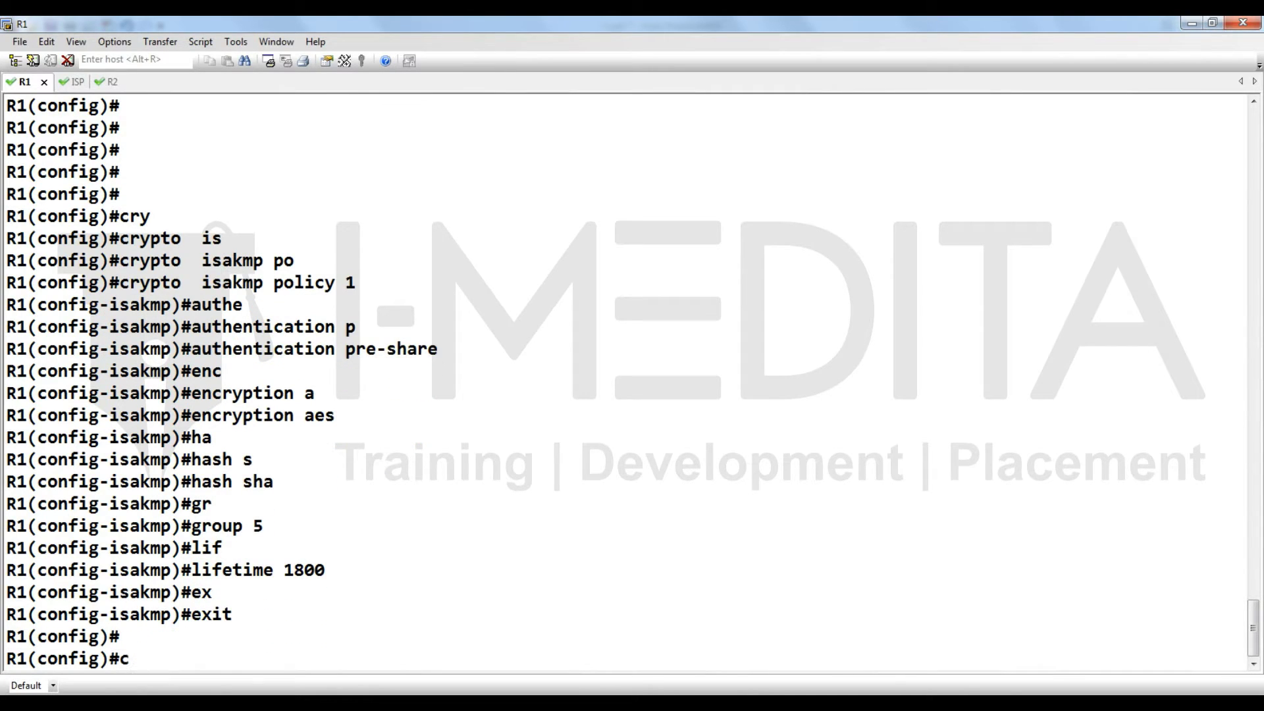
key(Tab)
text(is)
key(Tab)
text(key sguv)
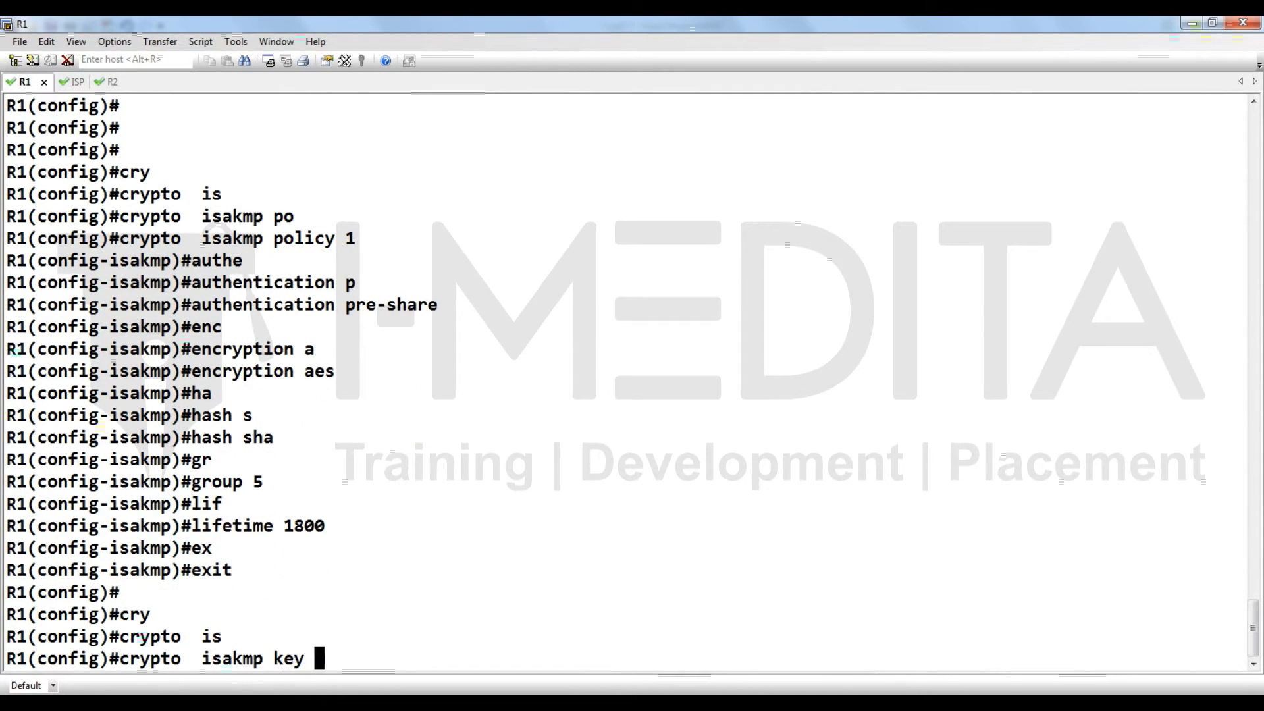
key(BackSpace)
key(BackSpace)
key(BackSpace)
text(hi)
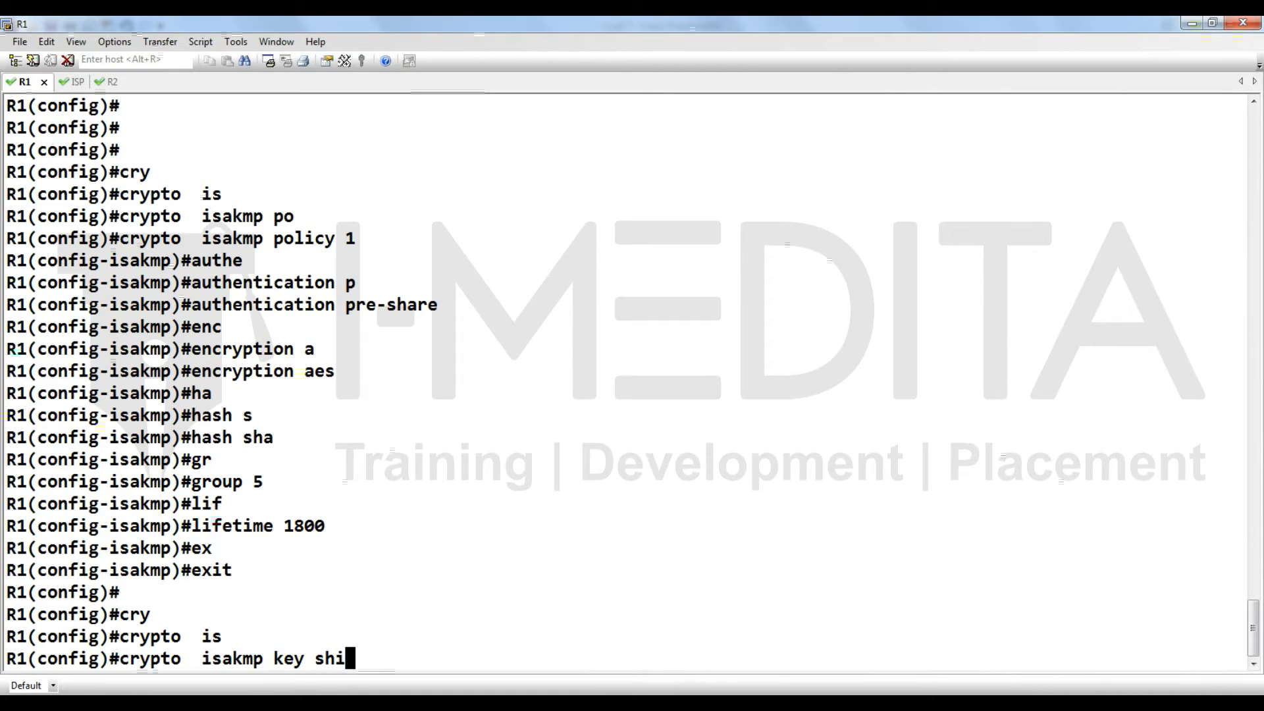
text(va add 102.1.1.100)
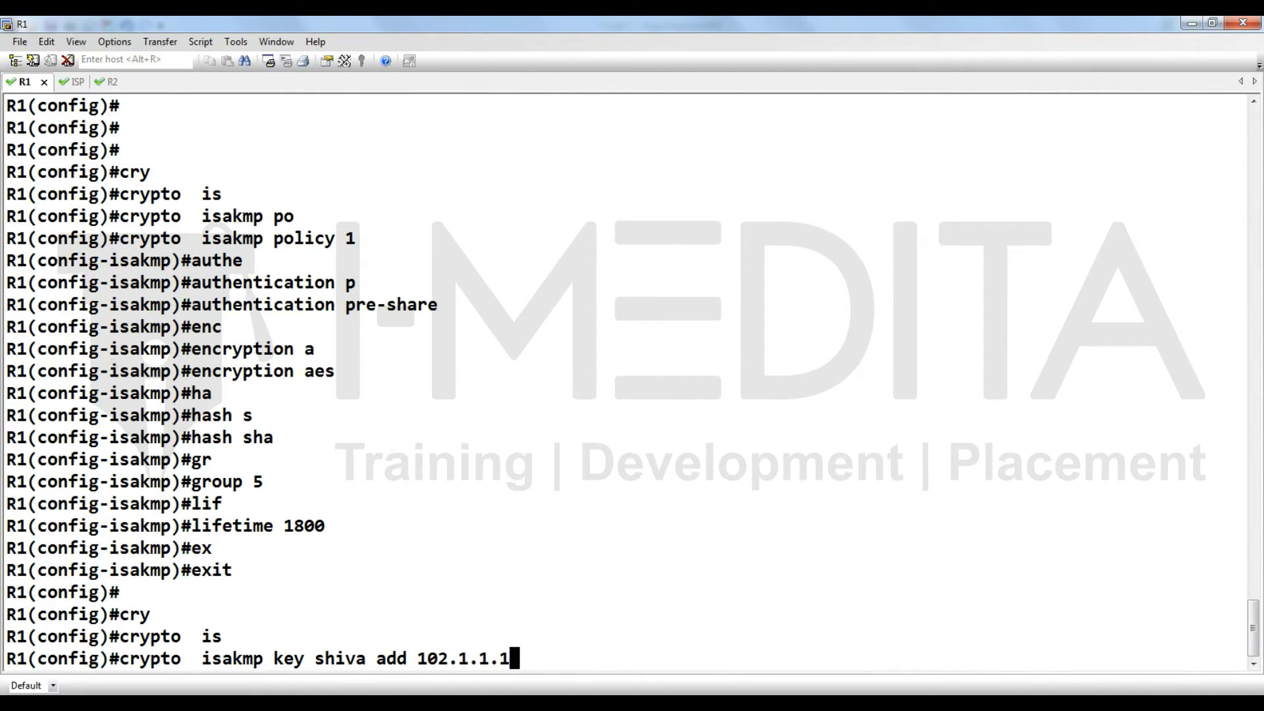
key(Return)
text(cry)
key(Tab)
Create IPsec transform set t-set with esp-aes and esp-sha-hmac.
text(ip)
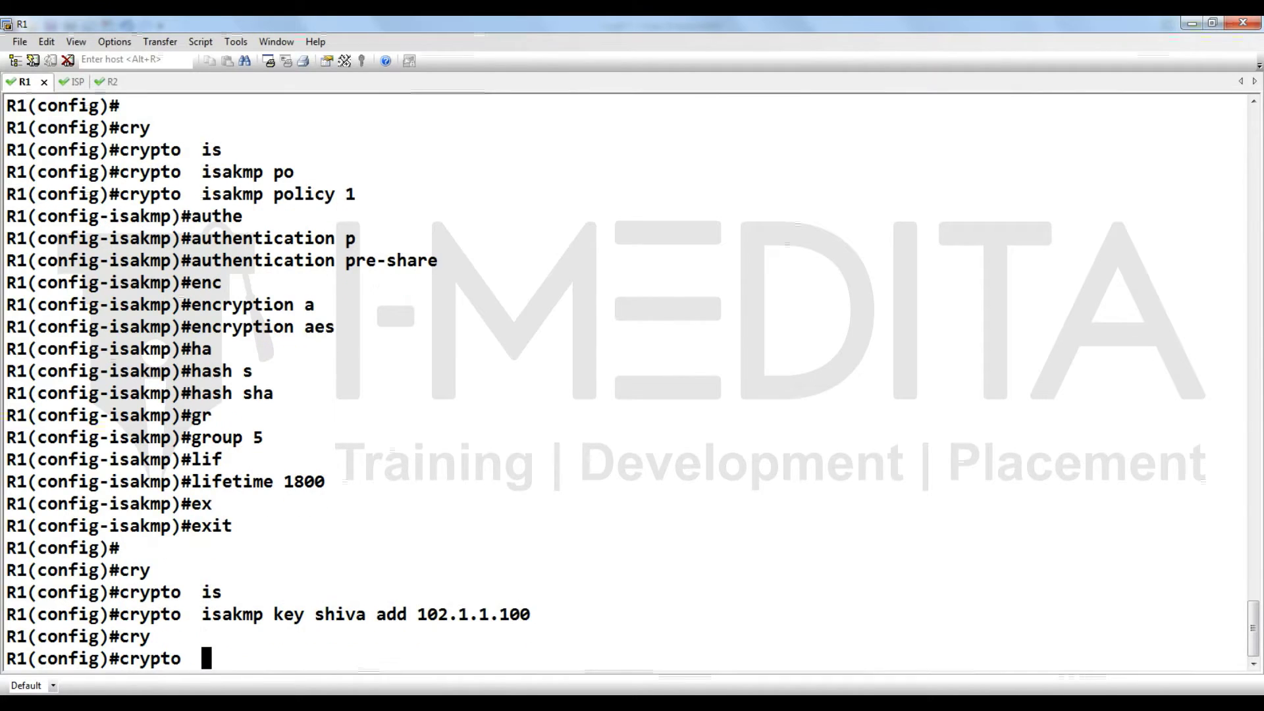
key(Tab)
text(tr)
key(Tab)
text(t0se)
key(BackSpace)
key(BackSpace)
key(BackSpace)
text(-set e)
key(Tab)
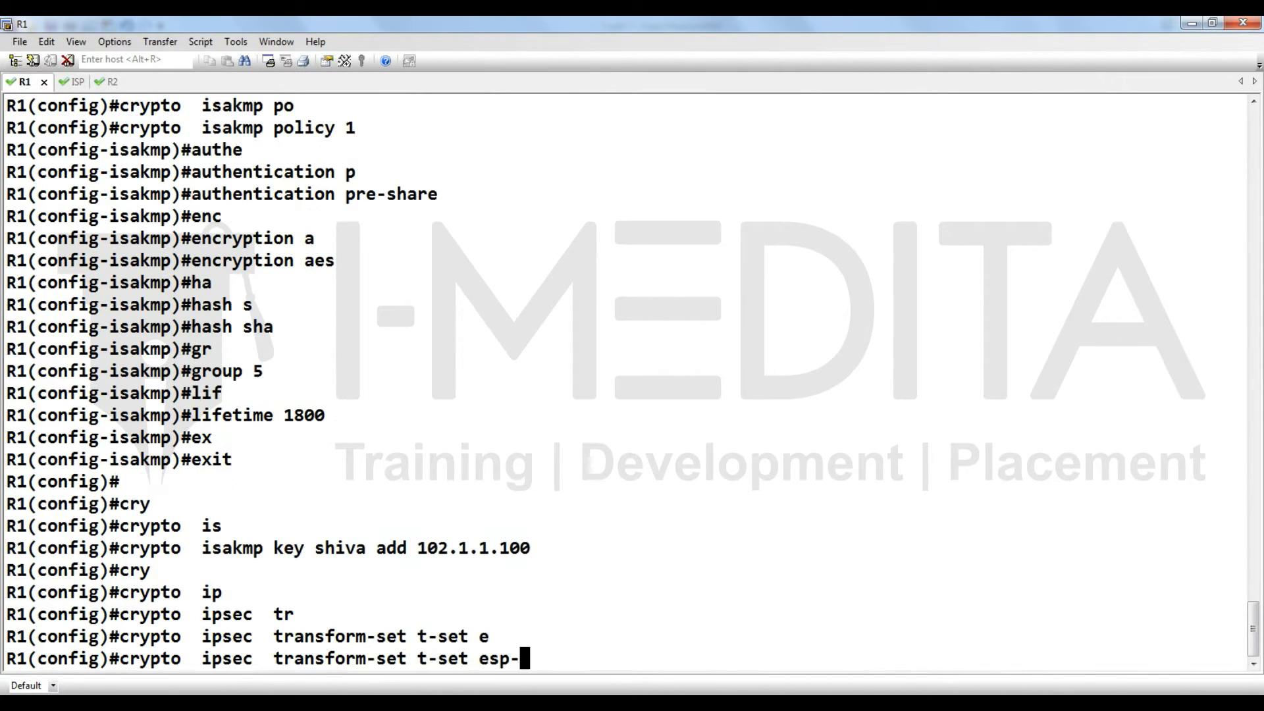
text(aes e)
key(Tab)
text(e)
key(Tab)
text(s)
key(Tab)
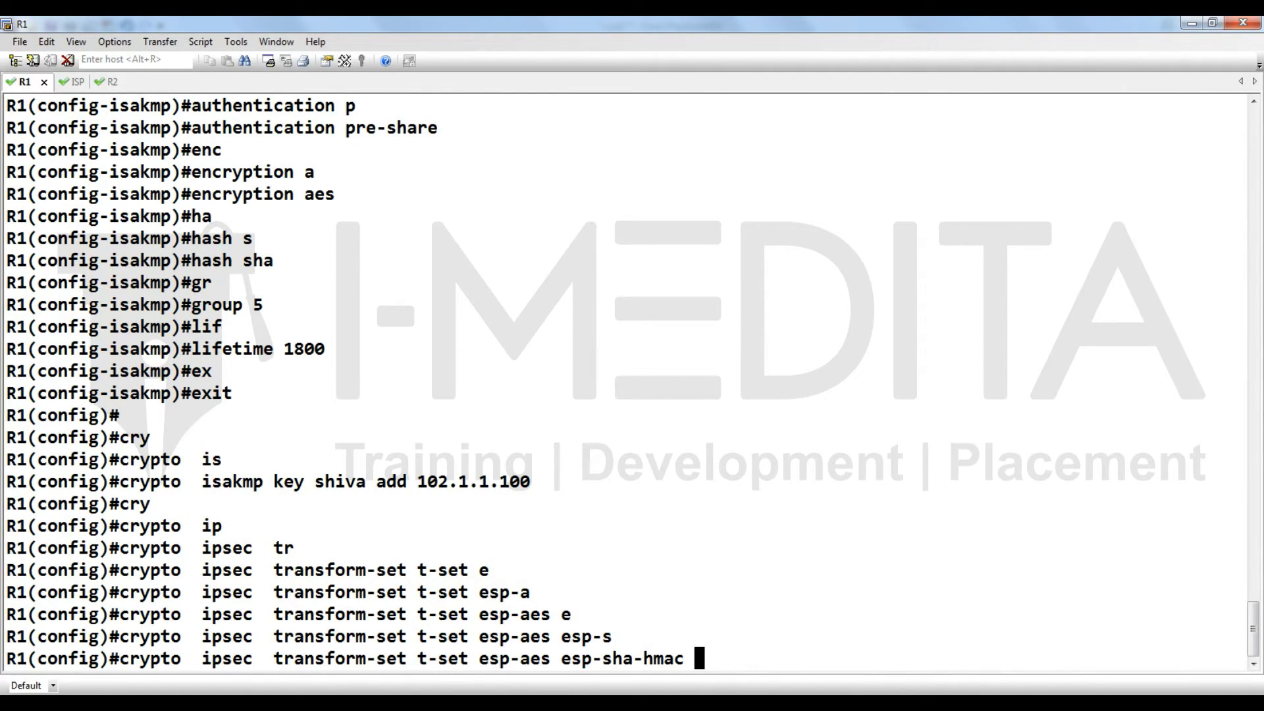
key(Return)
Set transform set t-set to tunnel mode.
text(mo)
key(Tab)
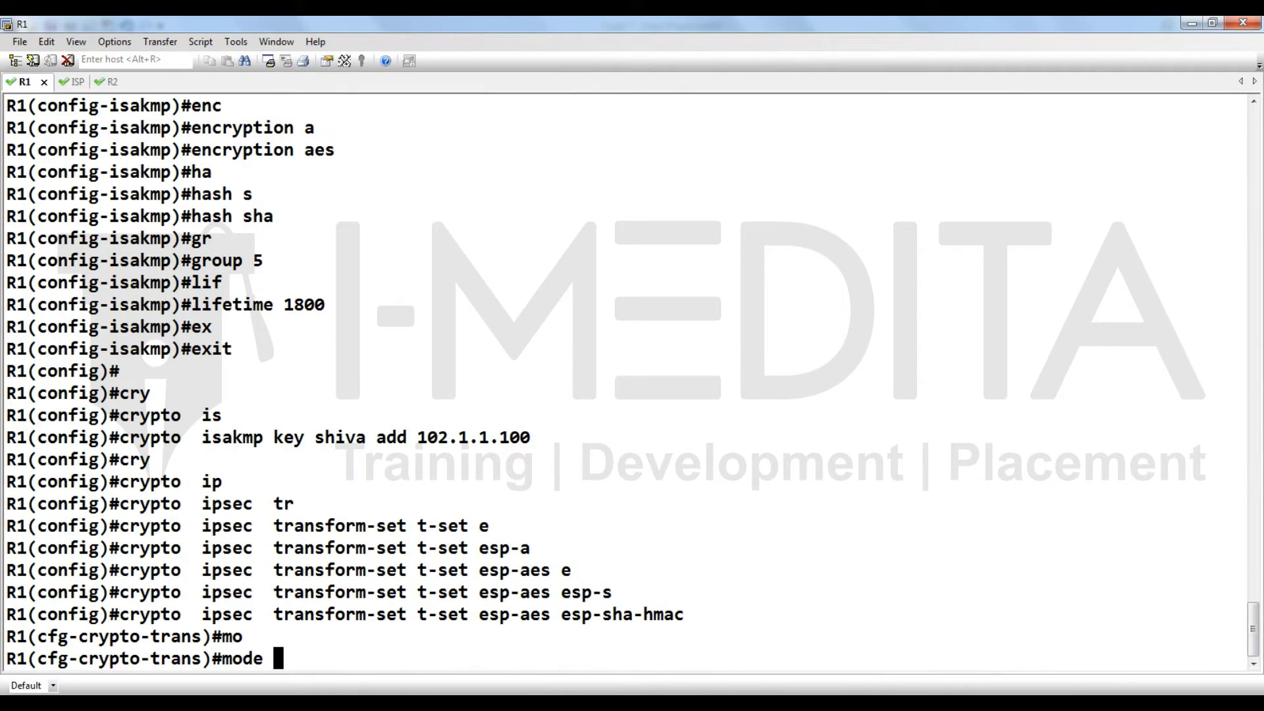
text(tunnel)
key(Tab)
key(Return)
text(ex)
key(Tab)
key(Return)
key(Return)
Set the global IPsec security-association lifetime to 1800 seconds.
text(config)#c)
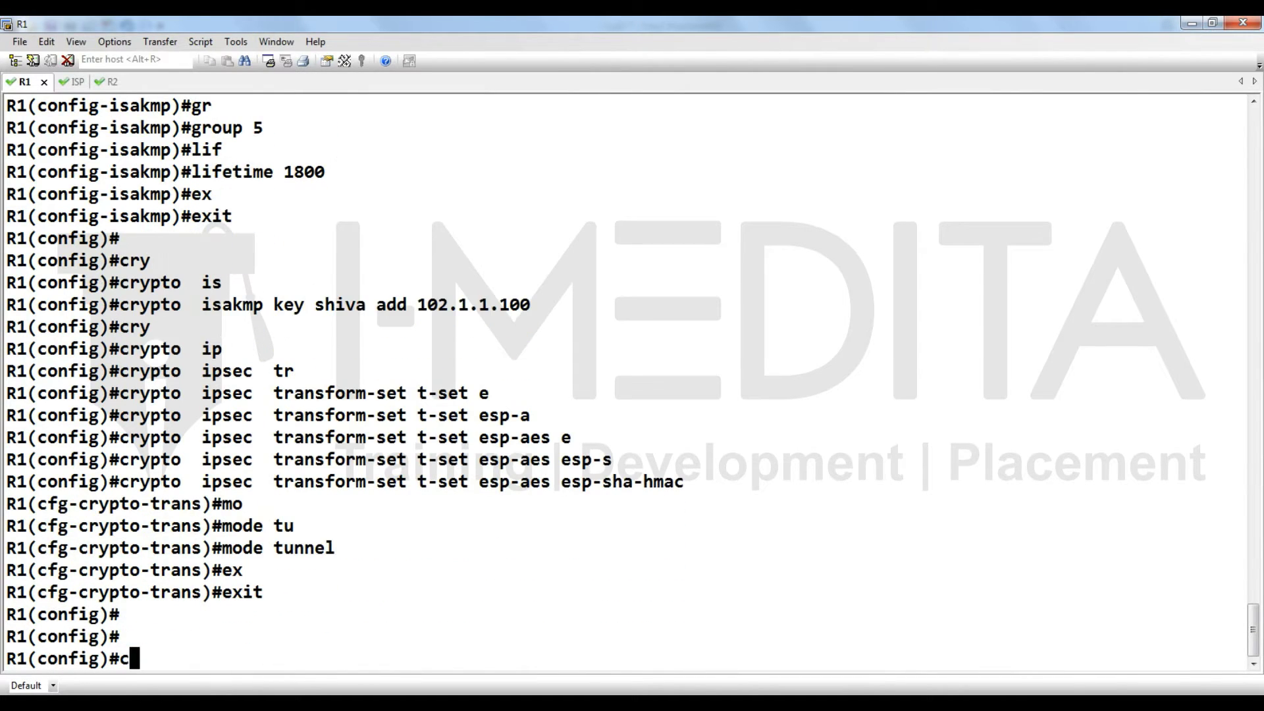
text(rypto)
key(Tab)
text(ip)
key(Tab)
text(s)
key(Tab)
text(l)
key(Tab)
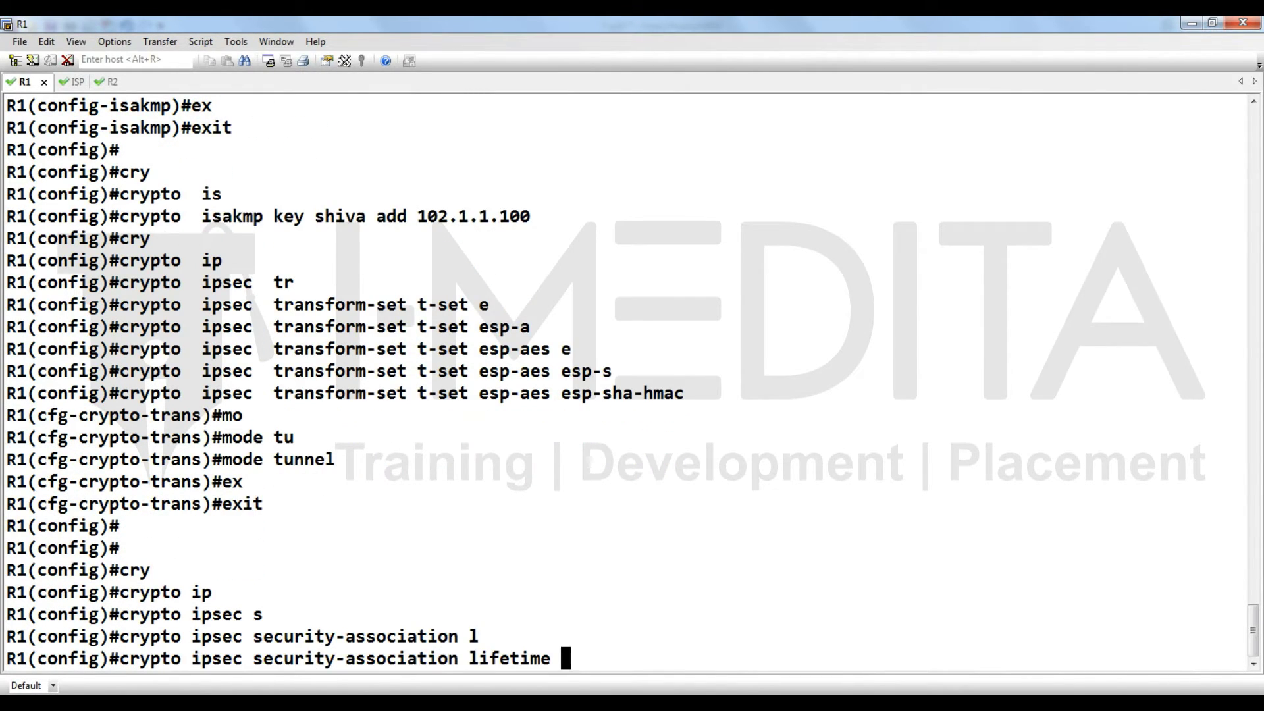
text(s)
key(Tab)
text(1800)
key(Return)
Write access-list 101 permitting IP from 192.168.101.0/24 to 192.168.102.0/24.
text(ac)
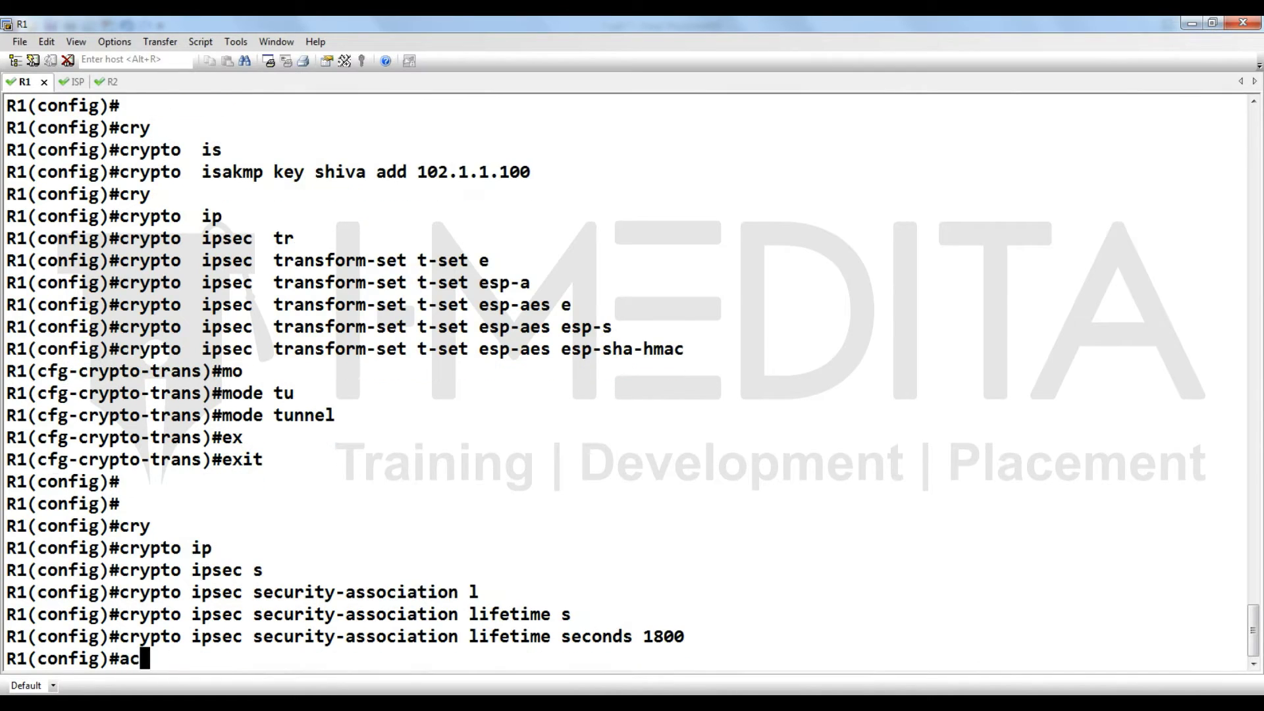
text(c)
key(Tab)
text(101 pe)
key(Tab)
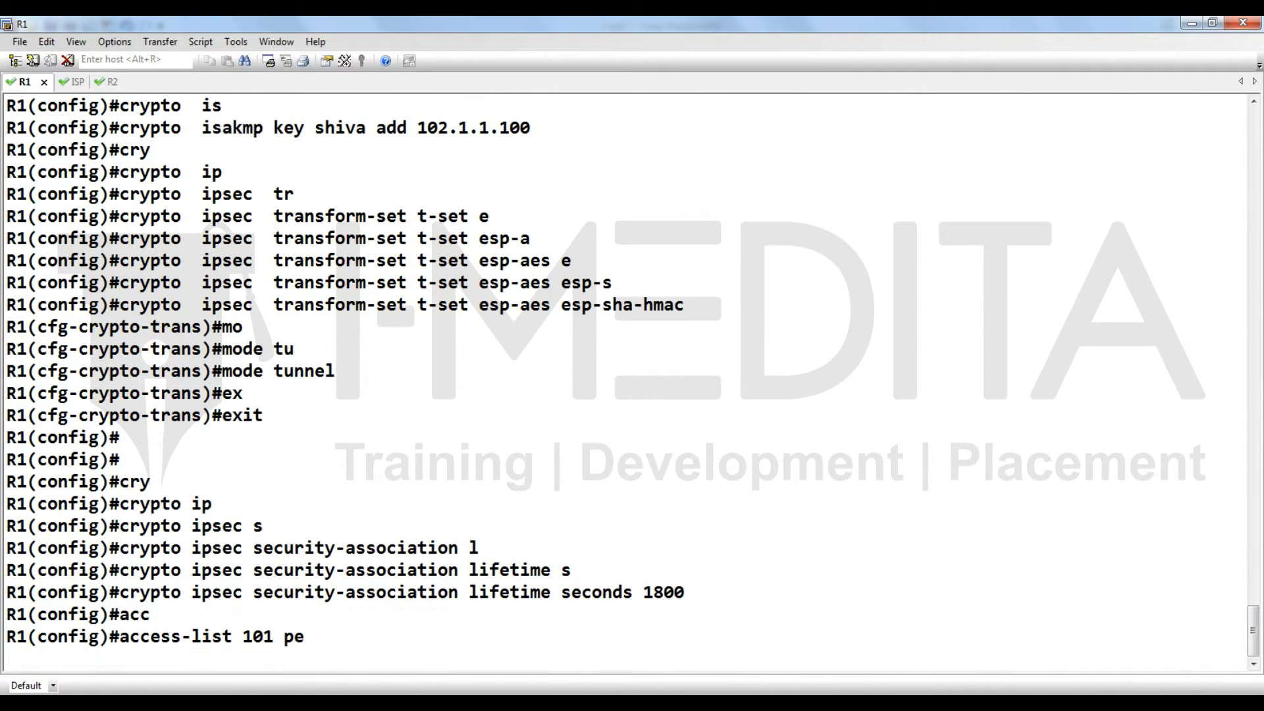
text(ip 192.168.101.0 0.0.0.255 192.168)
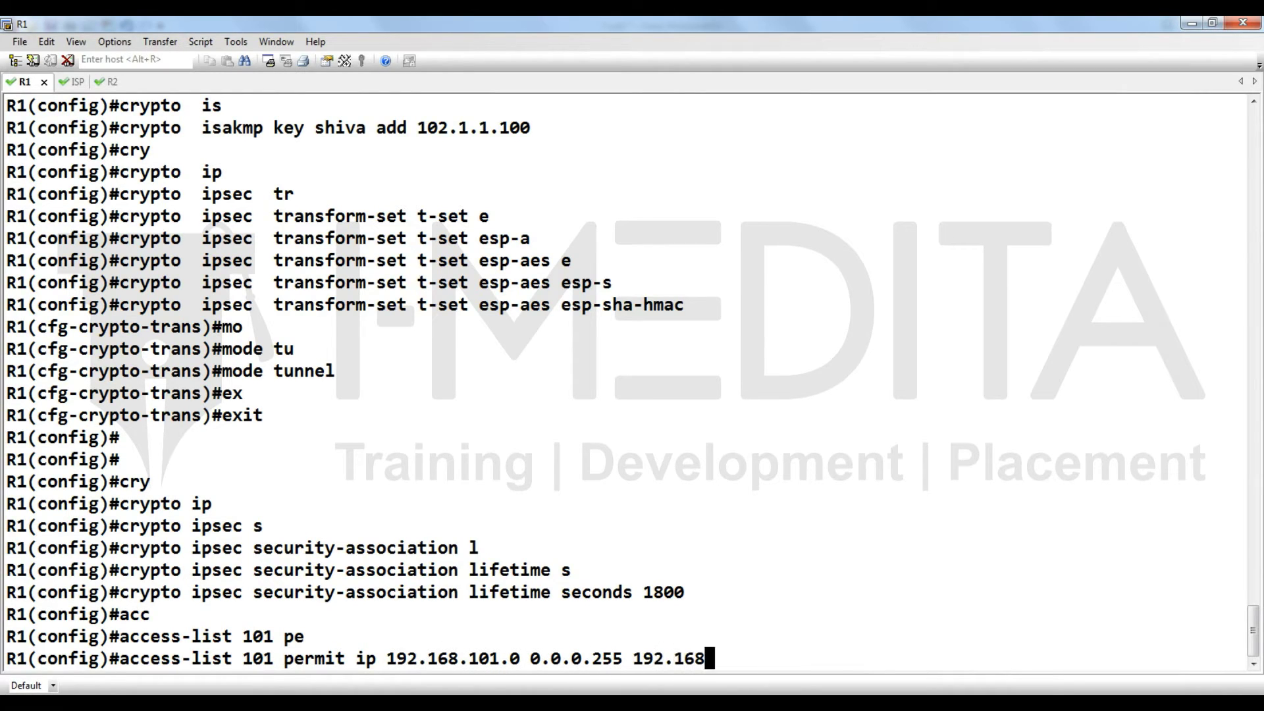
text(.102.0 0.0.)
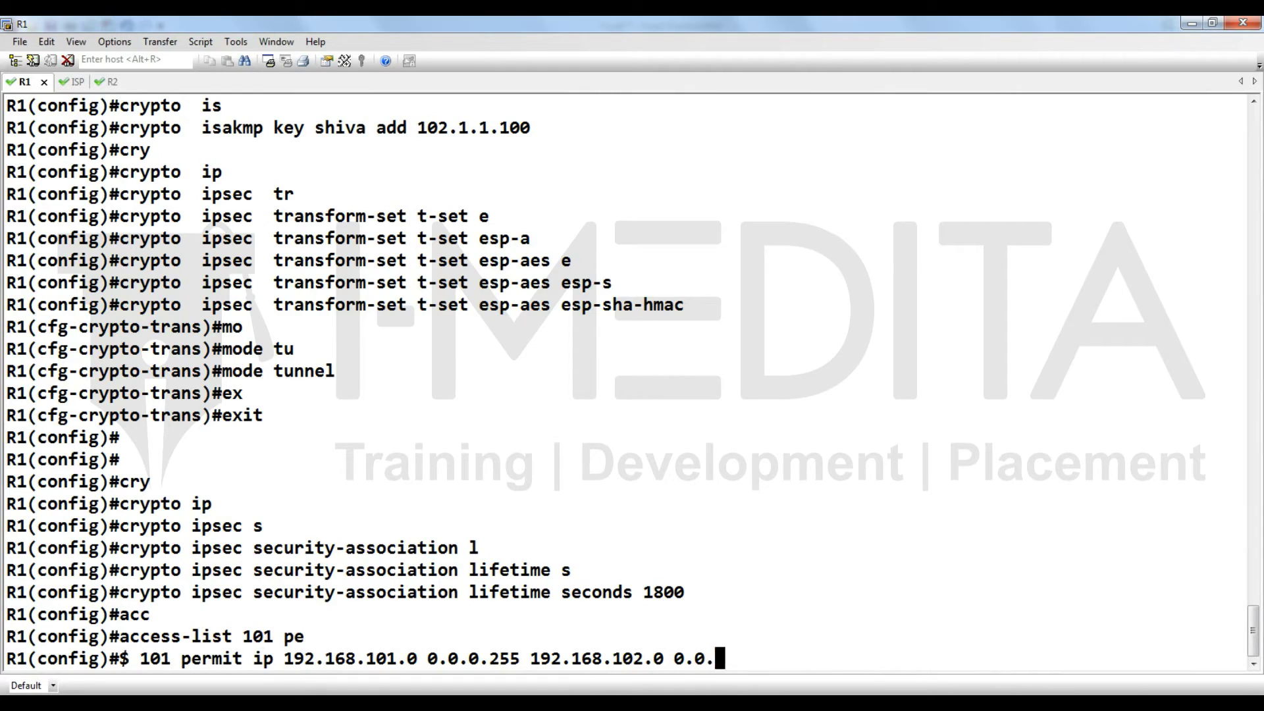
text(0.255)
Commit access list 101 and create ipsec-isakmp crypto map test 10 using transform set t-set.
key(Return)
text(cr)
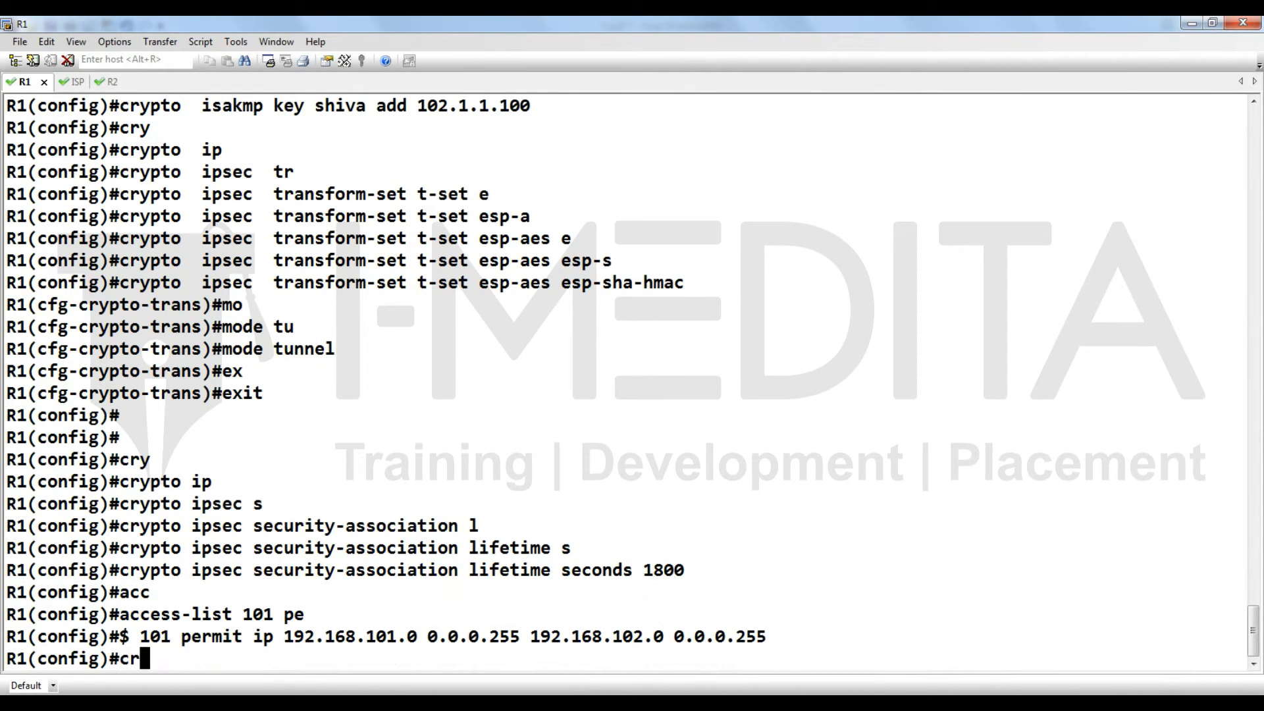
text(y)
key(Tab)
text(ma)
key(Tab)
text(tes)
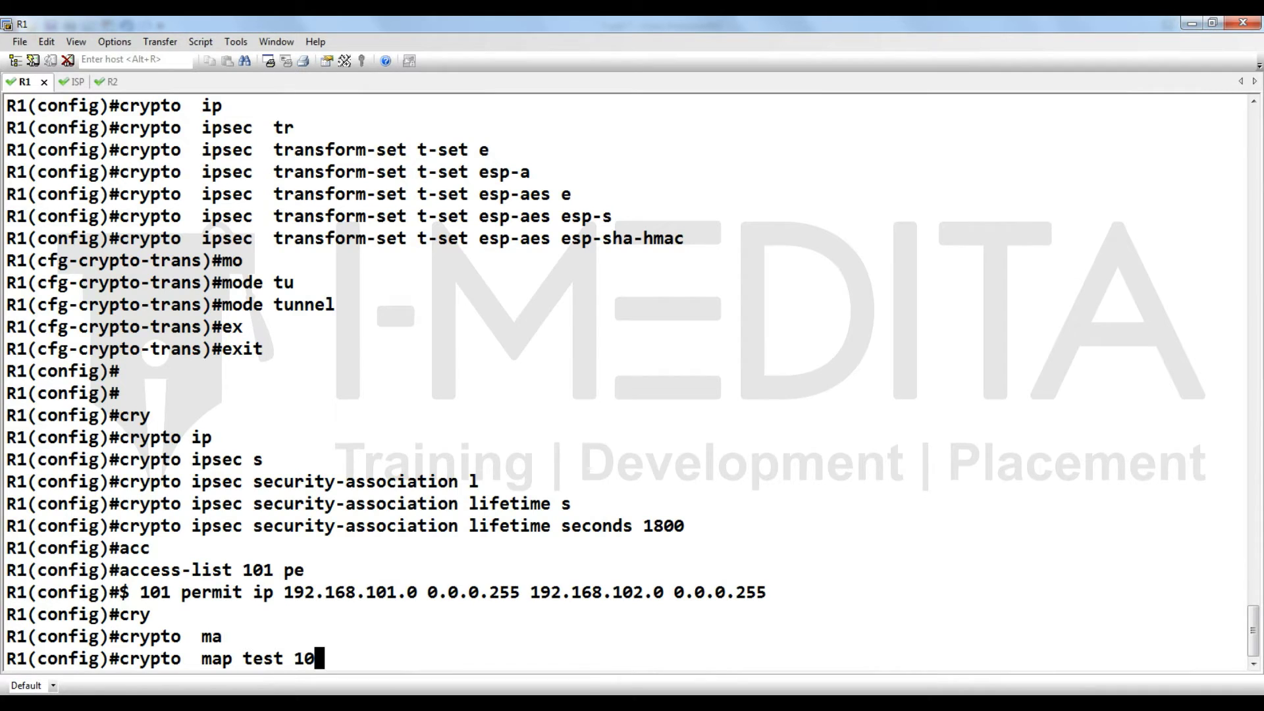
mouse_move(560, 703)
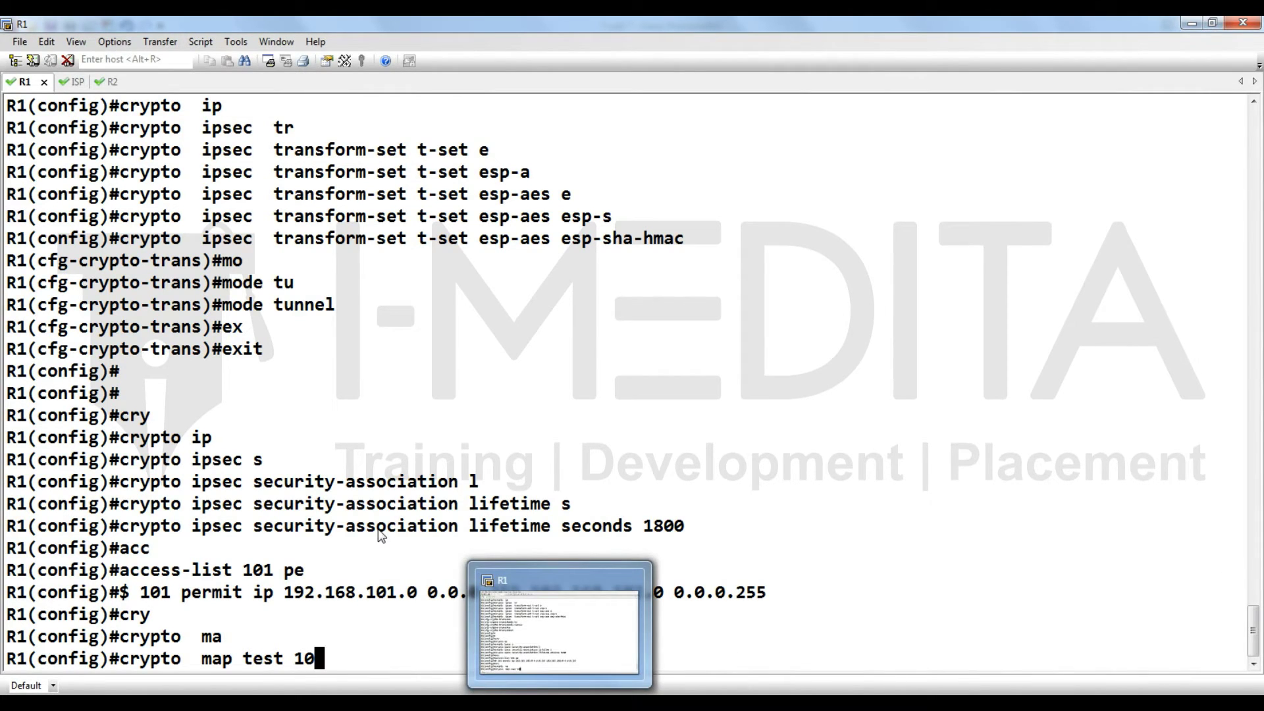
text(ip)
key(Tab)
text(sec-i)
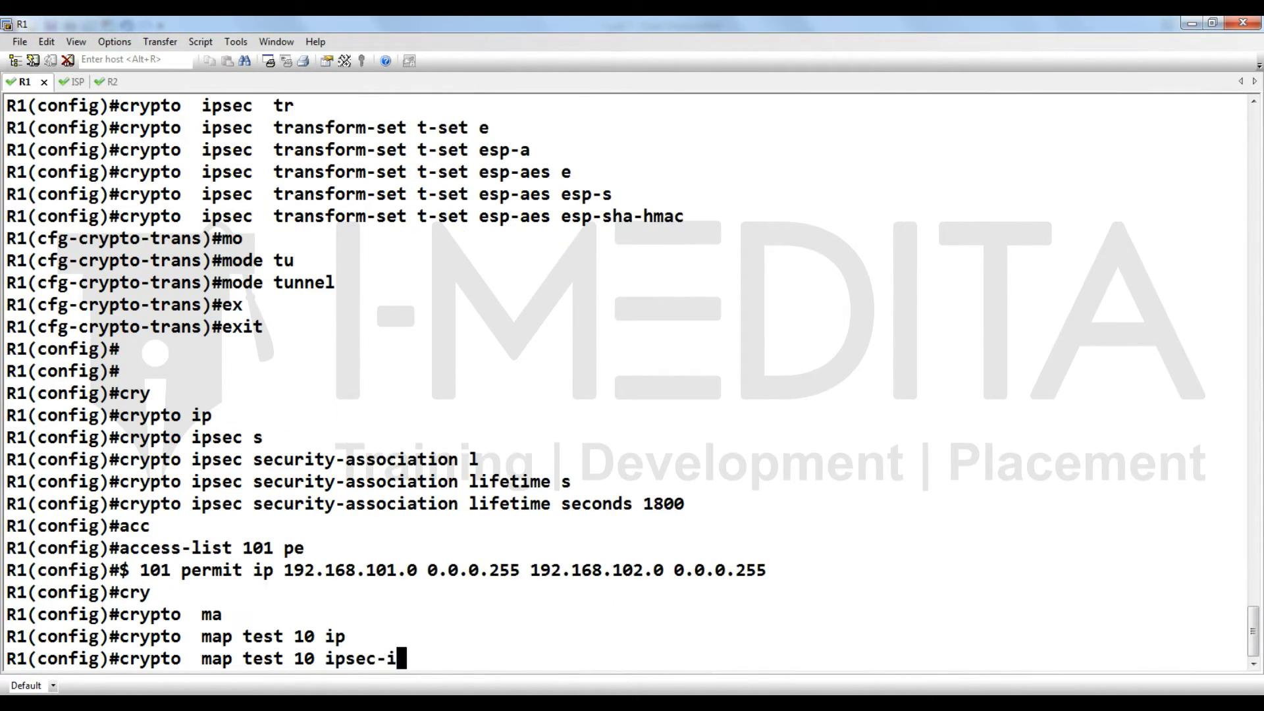
key(Tab)
key(Return)
text(e)
text(e)
key(Tab)
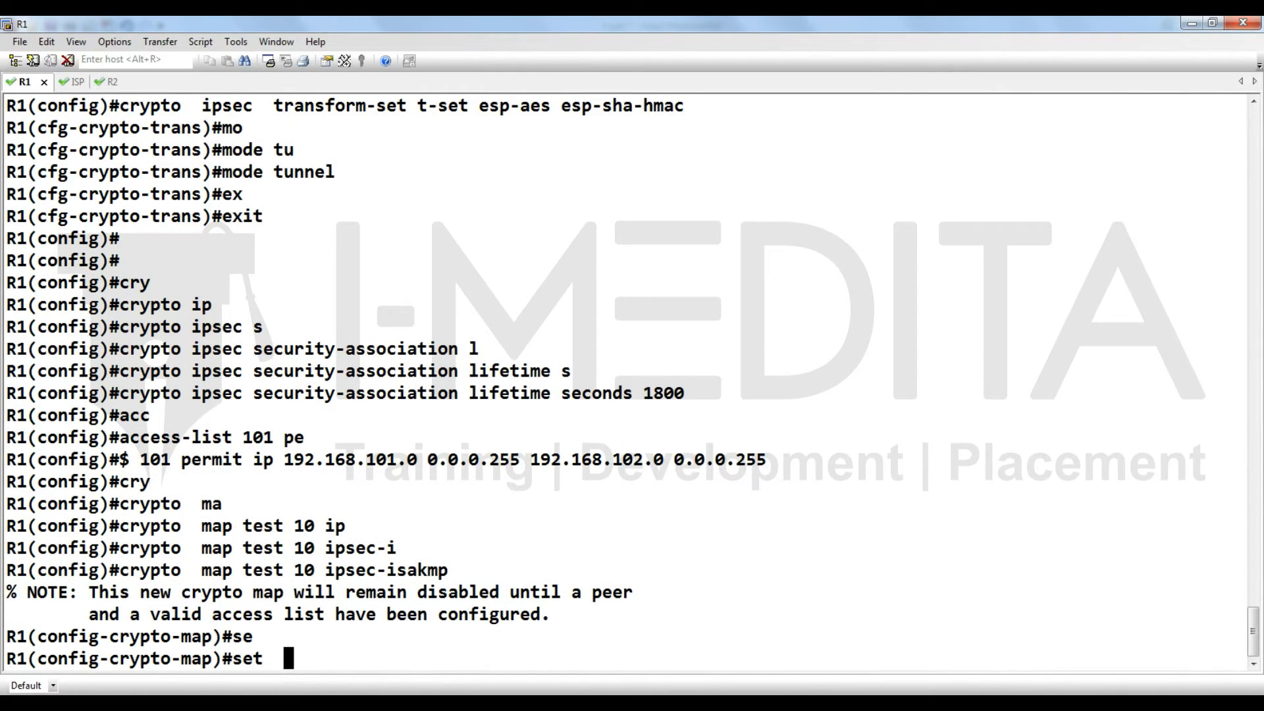
text(tr)
key(Tab)
text(t-set)
key(Return)
Set crypto map test's peer to 102.1.1.100 and match access list 101.
text(se)
key(Tab)
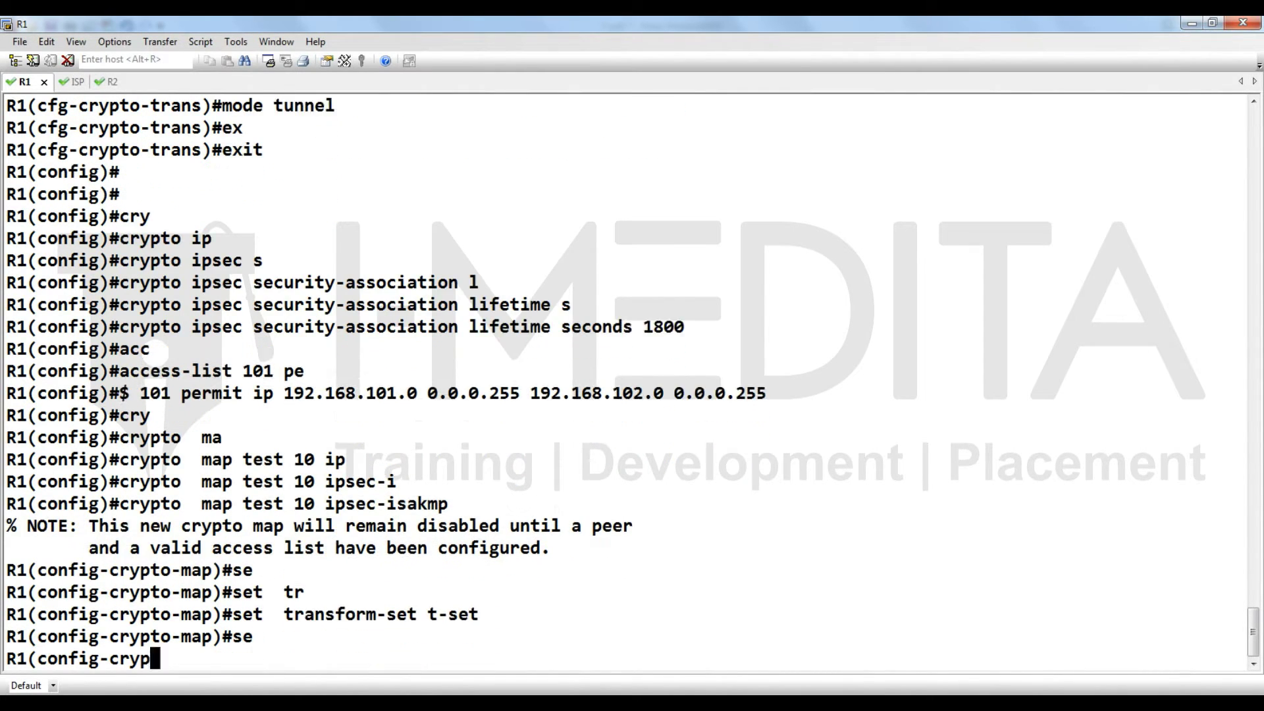
text(pe)
key(Tab)
text(102.1.1.100)
key(Return)
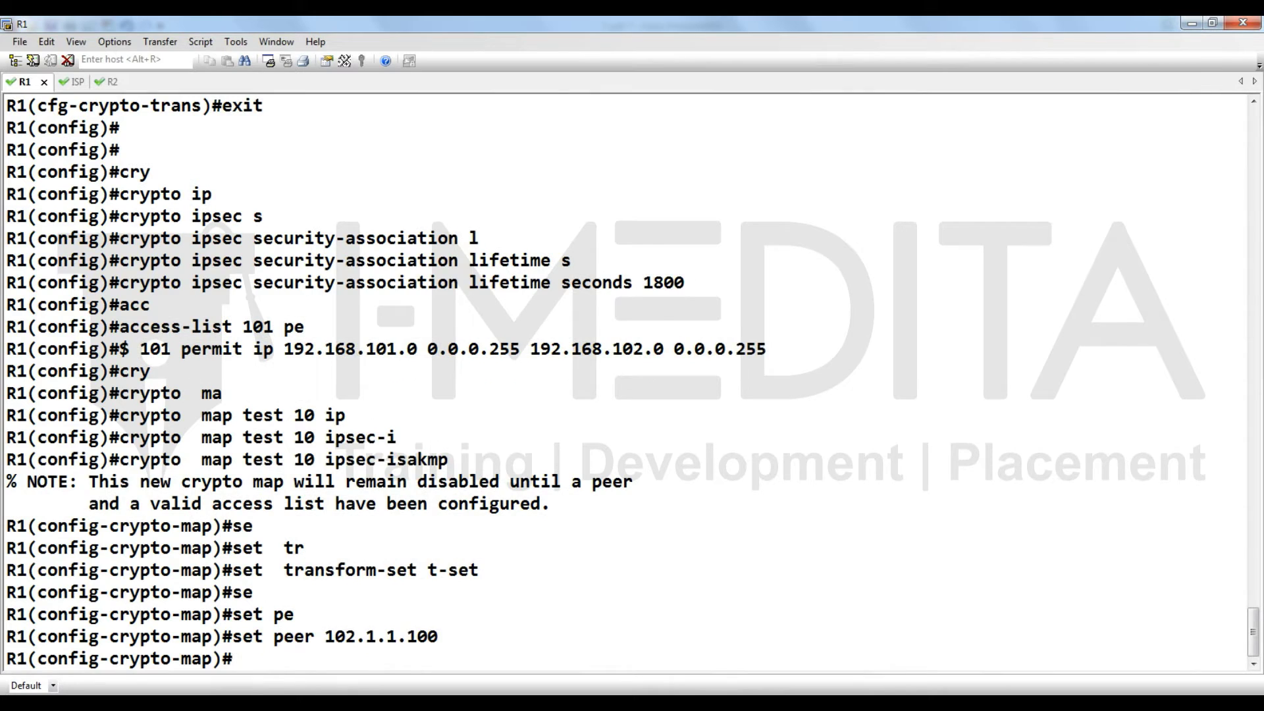
text(ma)
key(Tab)
text(a)
key(Tab)
text(101)
key(Return)
Apply crypto map test to interface Serial0/0.
text(int s)
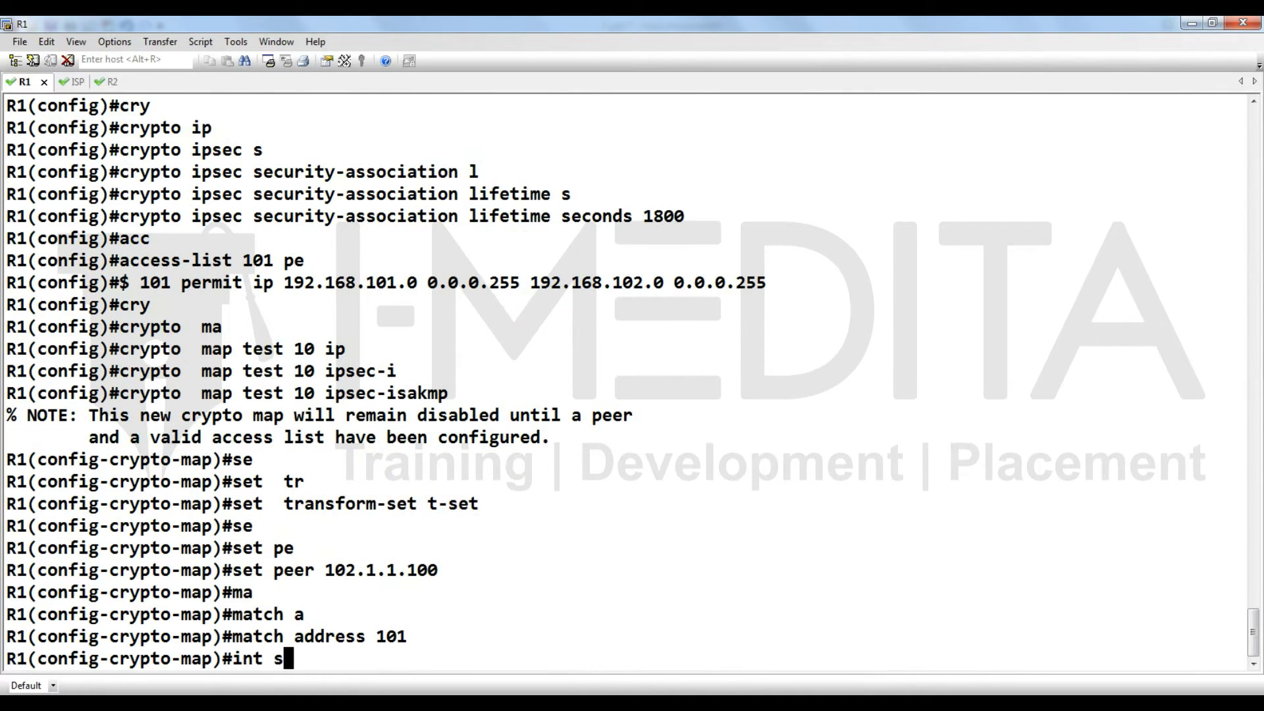
text(0/0)
key(Return)
text(cry)
key(Tab)
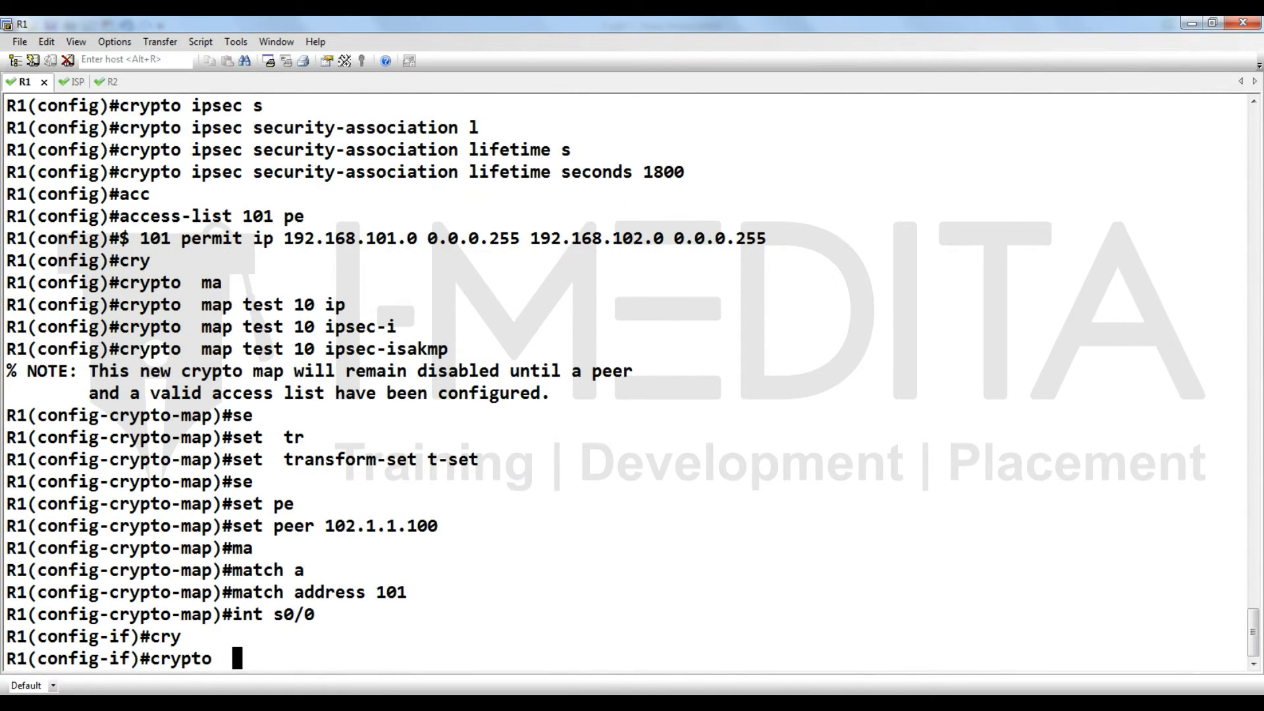
text(ma)
key(Tab)
text(tes)
key(Return)
key(Return)
Show R1's history with 'do sh hist' and highlight the ISAKMP, transform-set, crypto map and interface commands.
text(do sh hist)
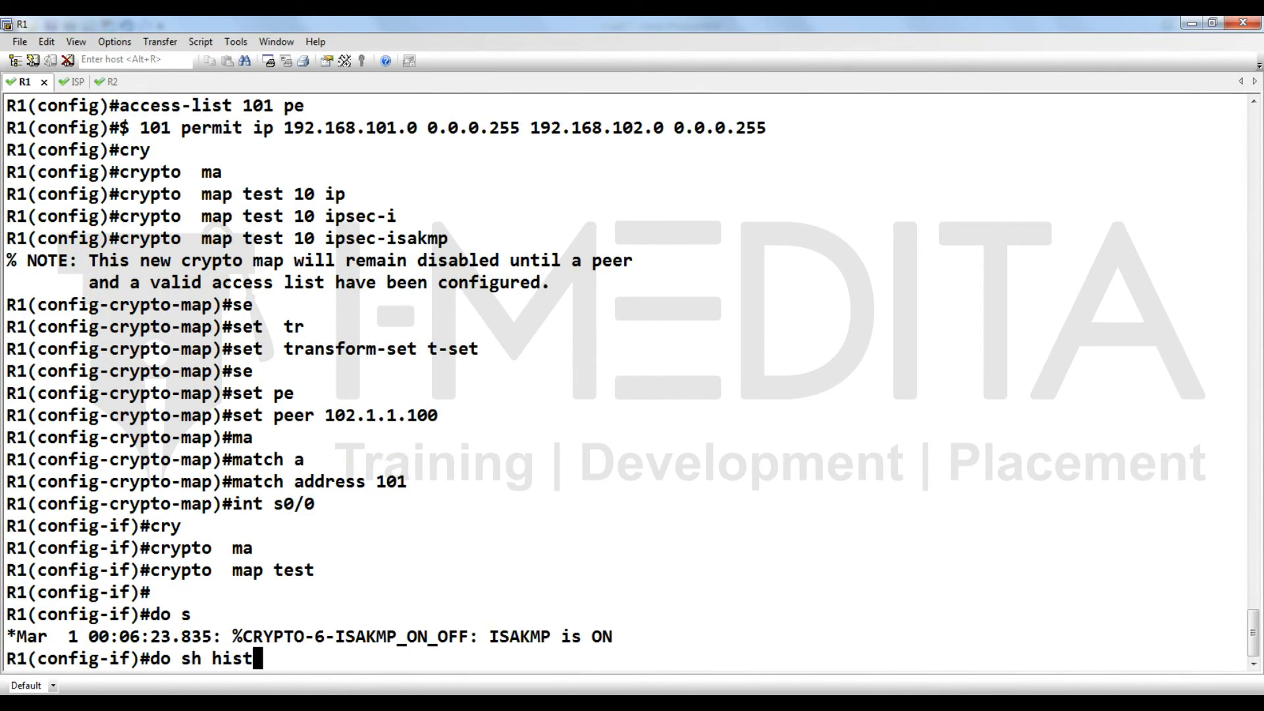
key(Return)
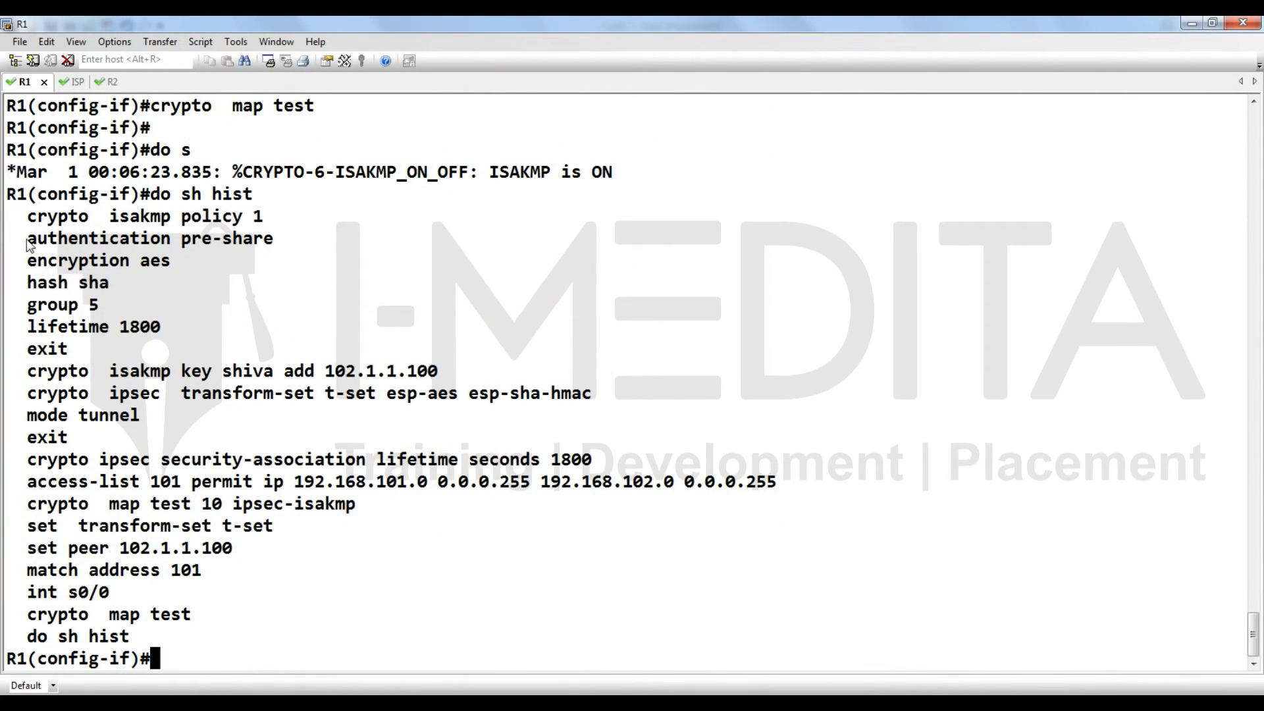
drag(16, 210, 448, 370)
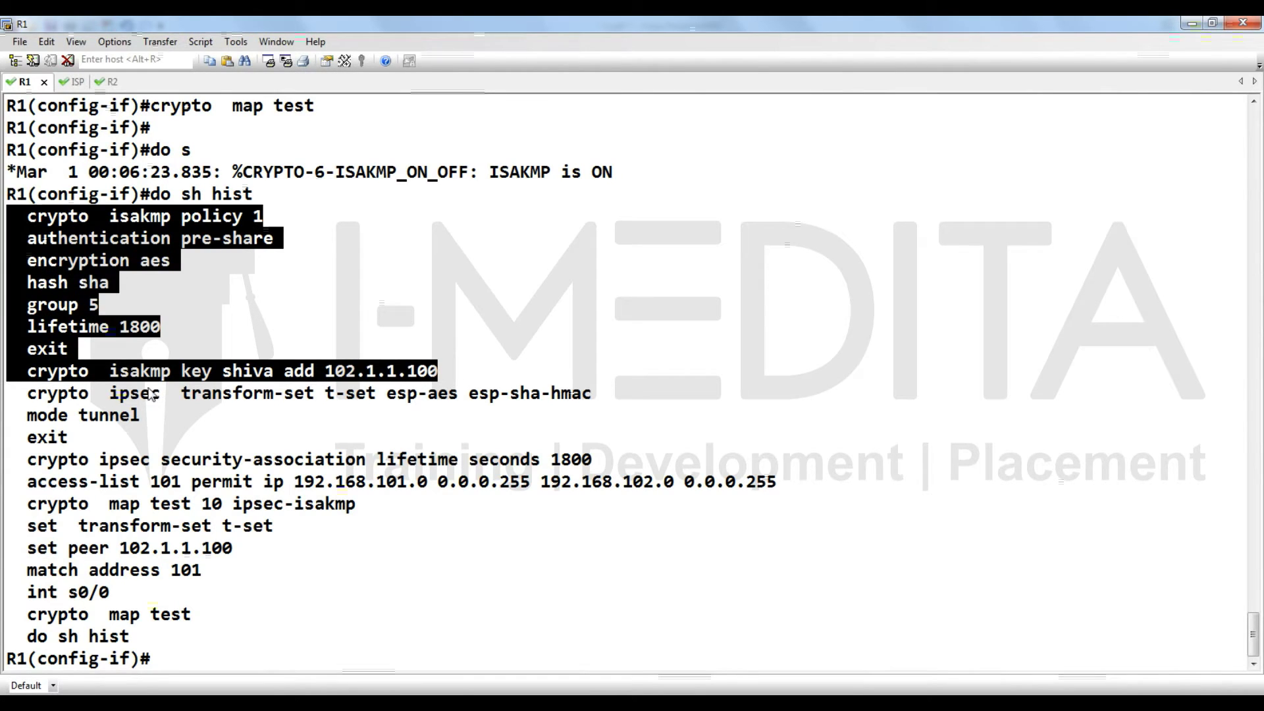
drag(8, 401, 507, 520)
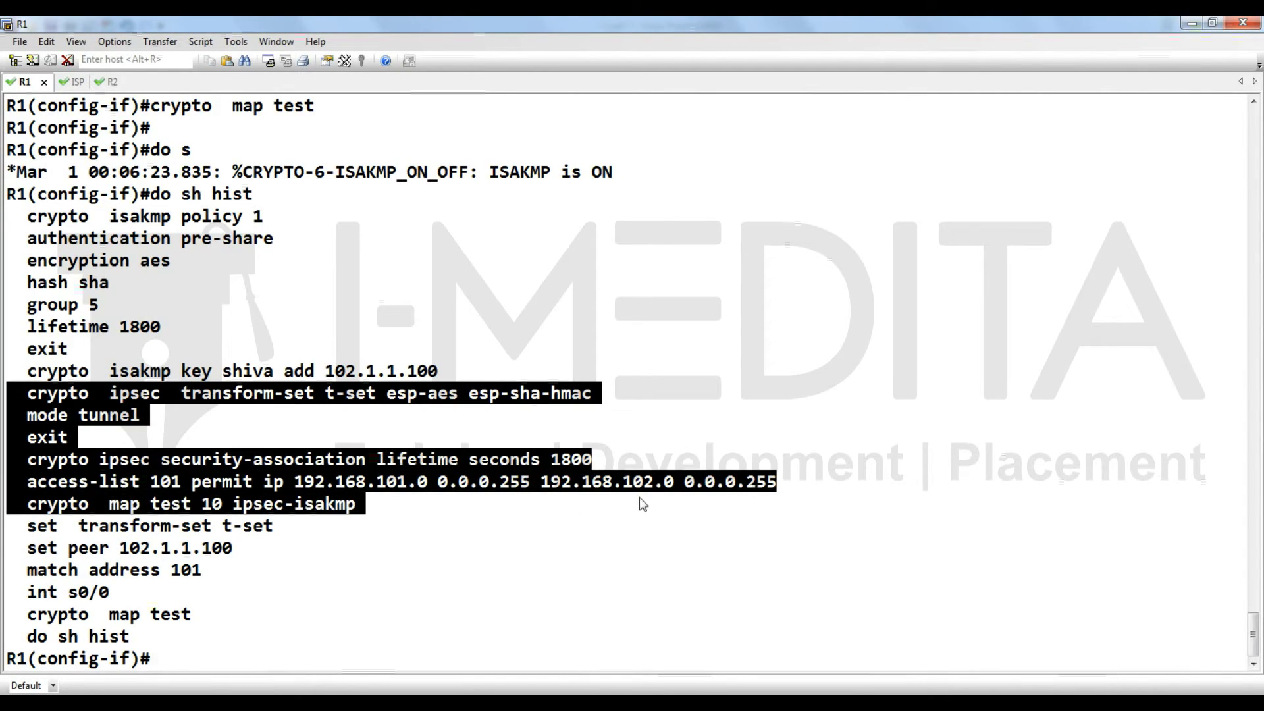
drag(644, 505, 784, 482)
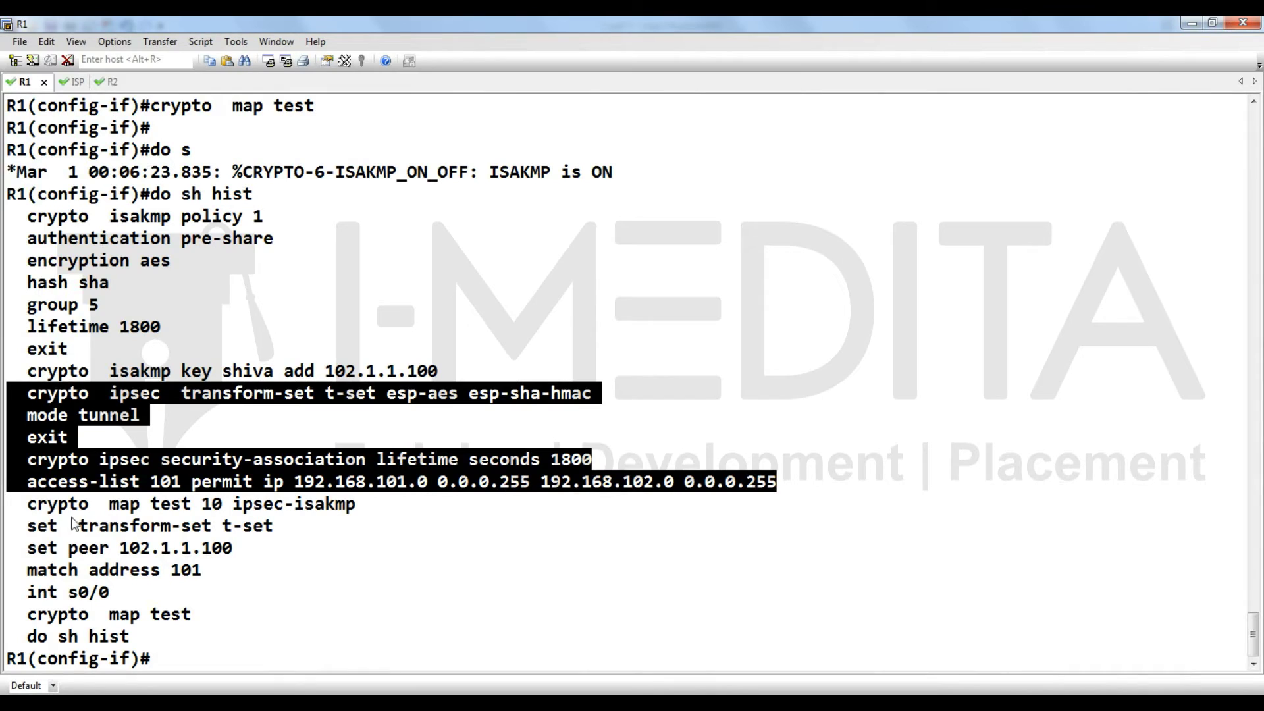
drag(21, 512, 368, 514)
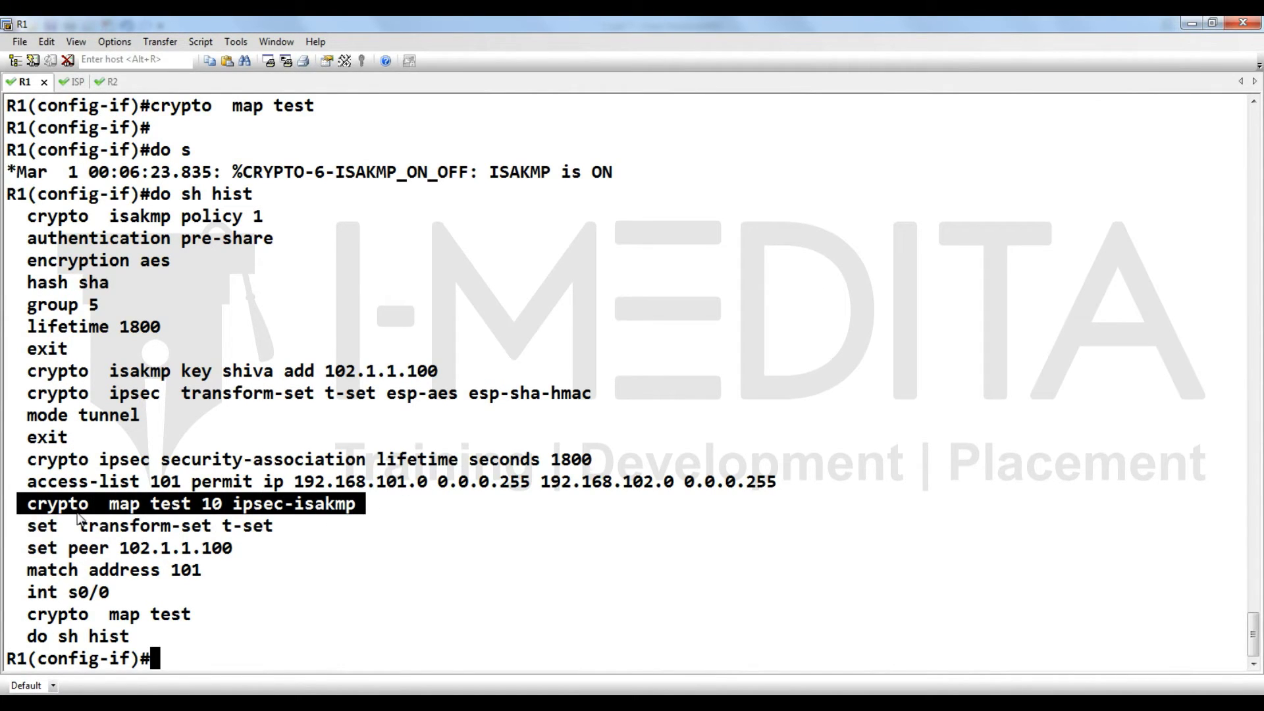
drag(77, 515, 275, 535)
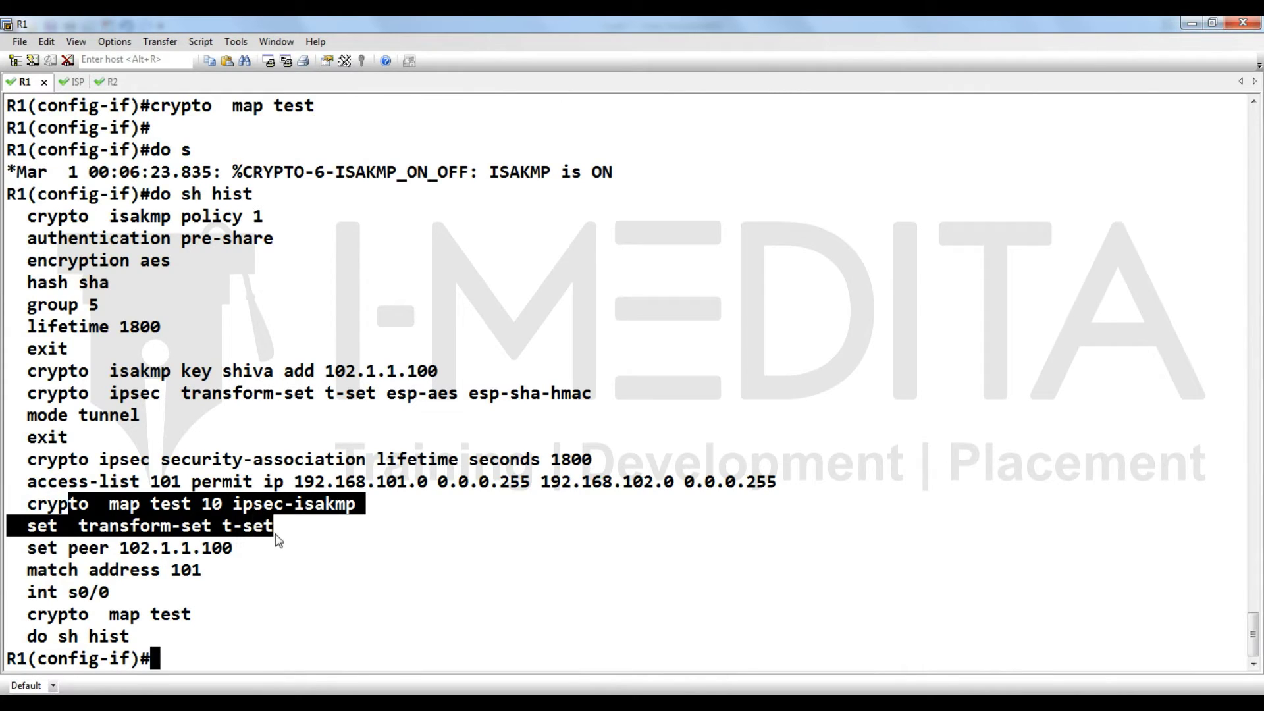
drag(21, 591, 222, 605)
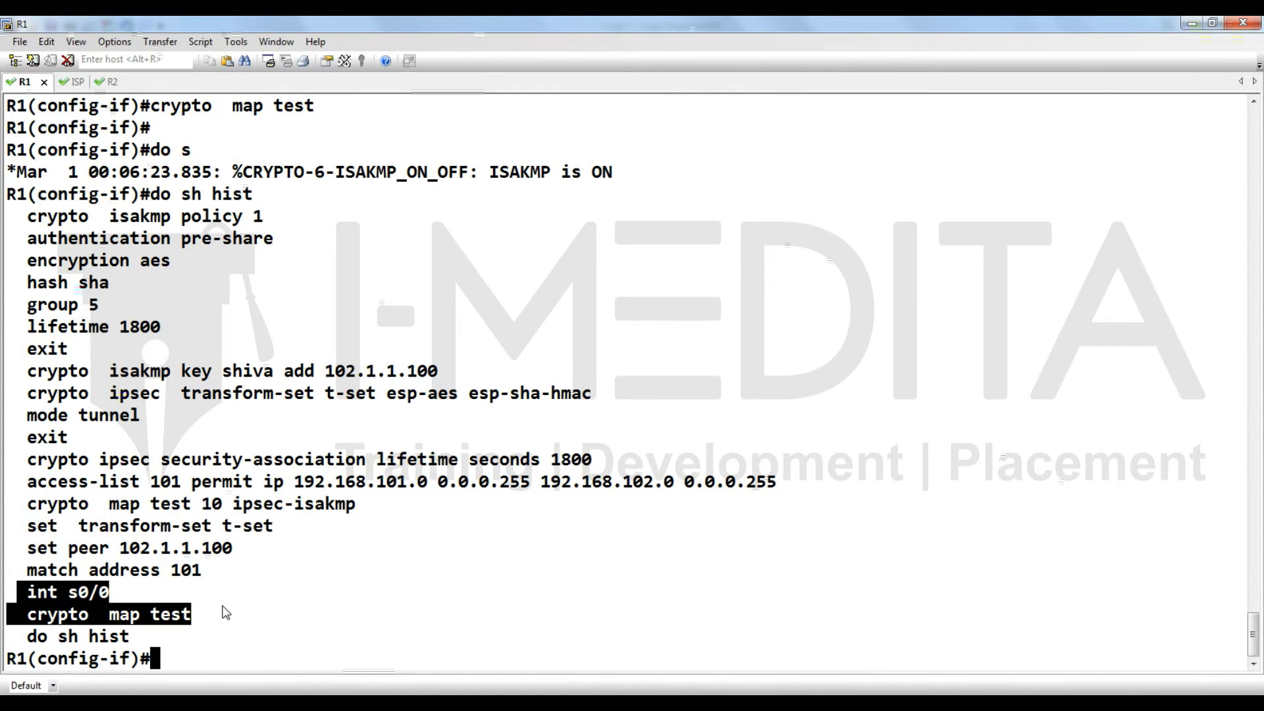
click(228, 615)
On R2, enter global configuration and create ISAKMP policy 1.
key(alt+3)
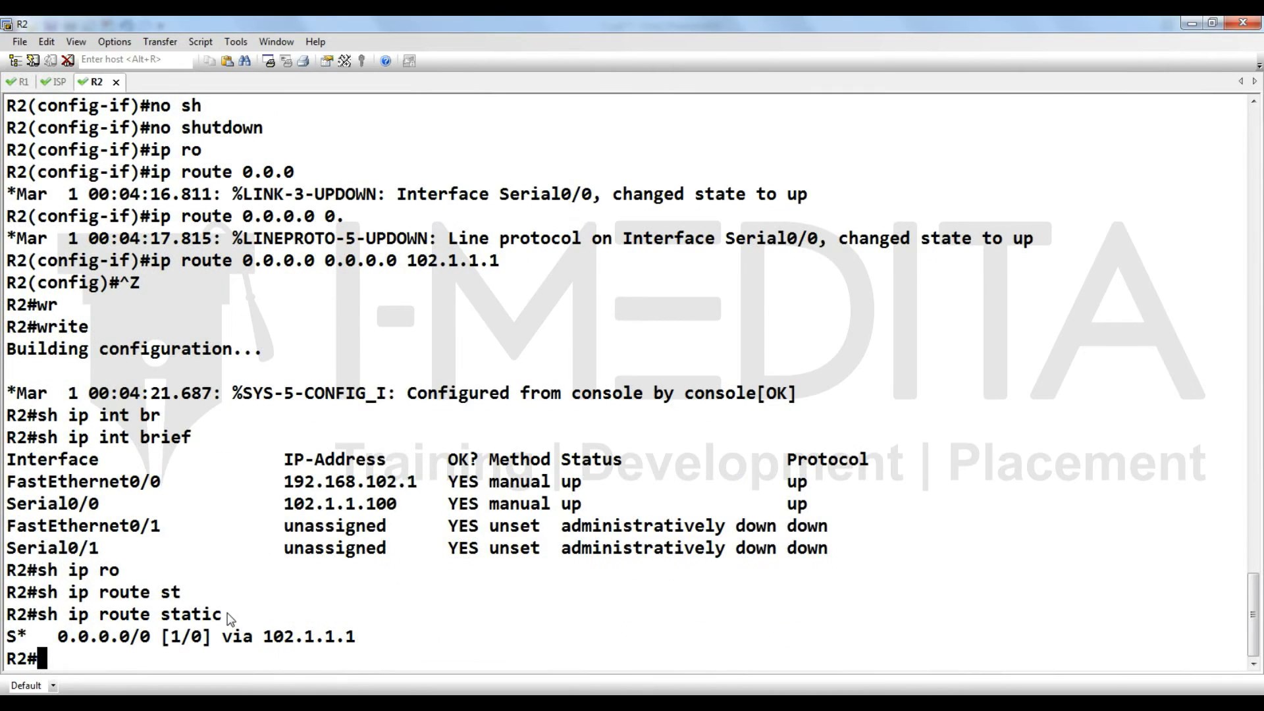
text(conf t)
key(Return)
key(Return)
key(Return)
key(Return)
key(Return)
key(Return)
key(Return)
key(Return)
key(Return)
key(Return)
key(Return)
key(Return)
key(Return)
key(Return)
key(Return)
key(Return)
key(Return)
key(Return)
key(Return)
key(Return)
key(Return)
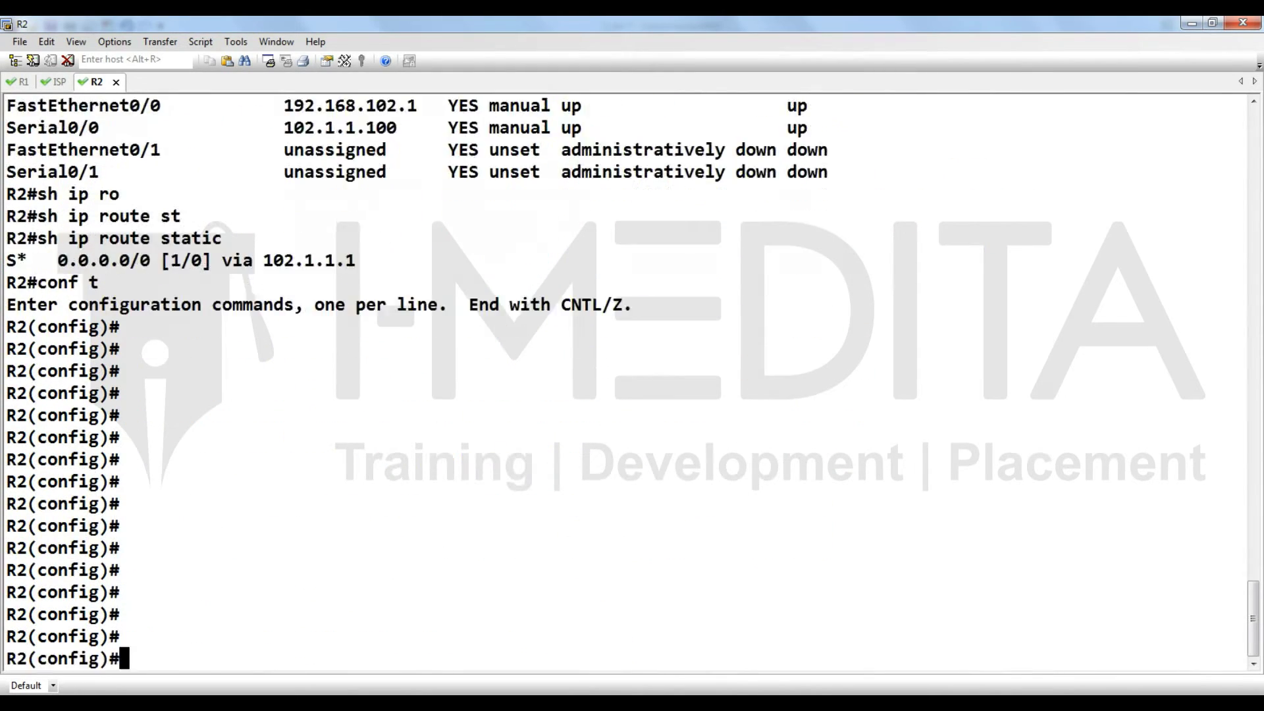
text(cry)
key(Tab)
text(is)
key(Tab)
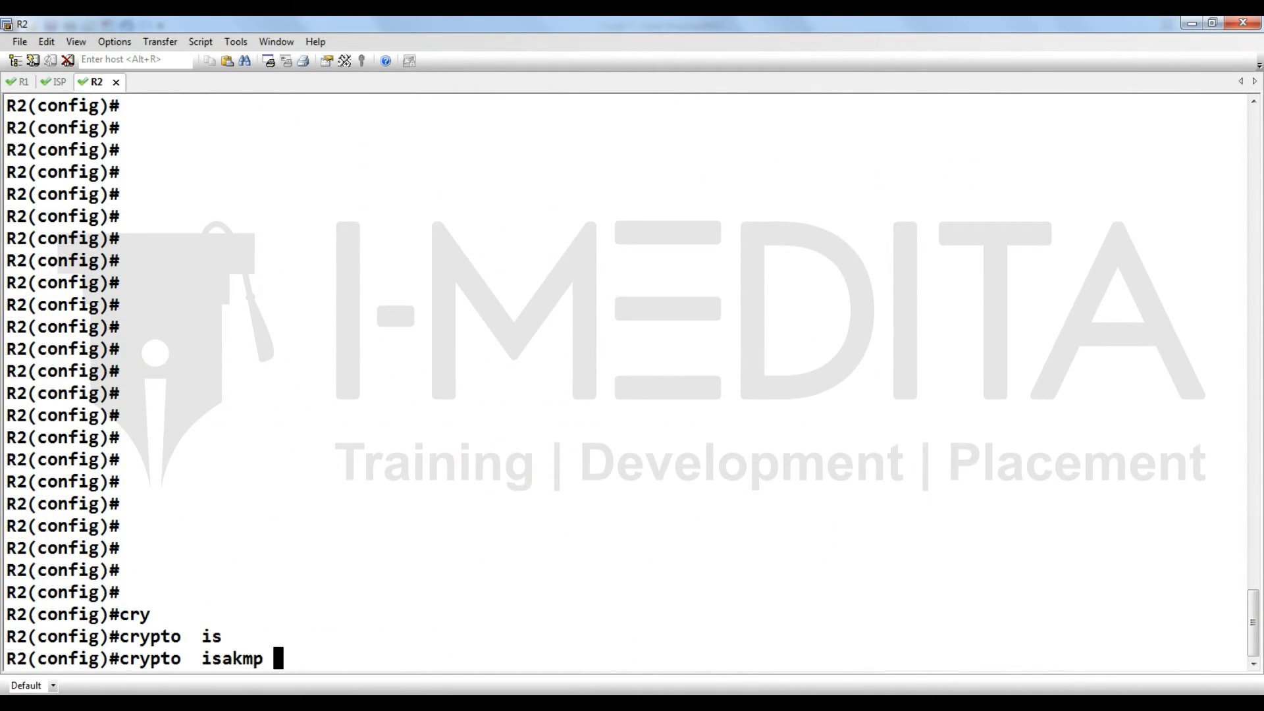
text(po)
key(Tab)
text(1)
key(Return)
Give ISAKMP policy 1 pre-share authentication, AES encryption and SHA hashing.
text(authe)
key(Tab)
text(p)
key(Tab)
key(Return)
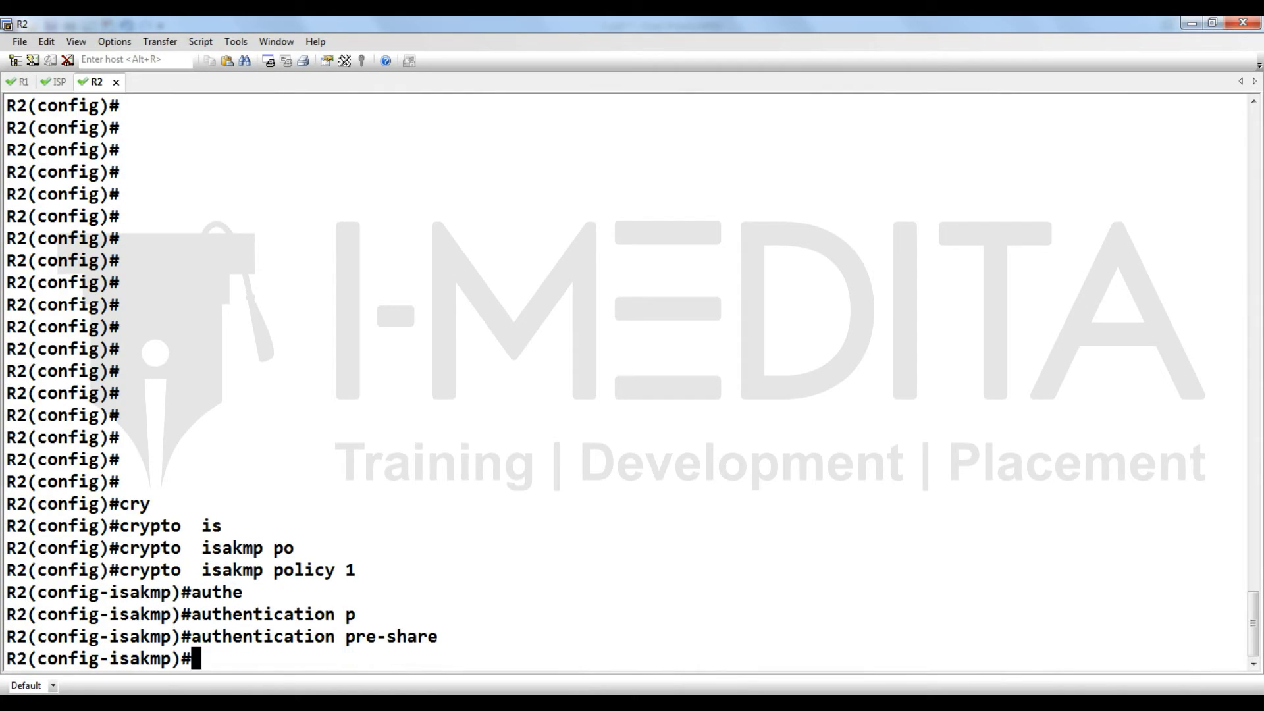
text(enc)
key(Tab)
text(a)
key(Tab)
key(Return)
text(ha)
key(Tab)
text(s)
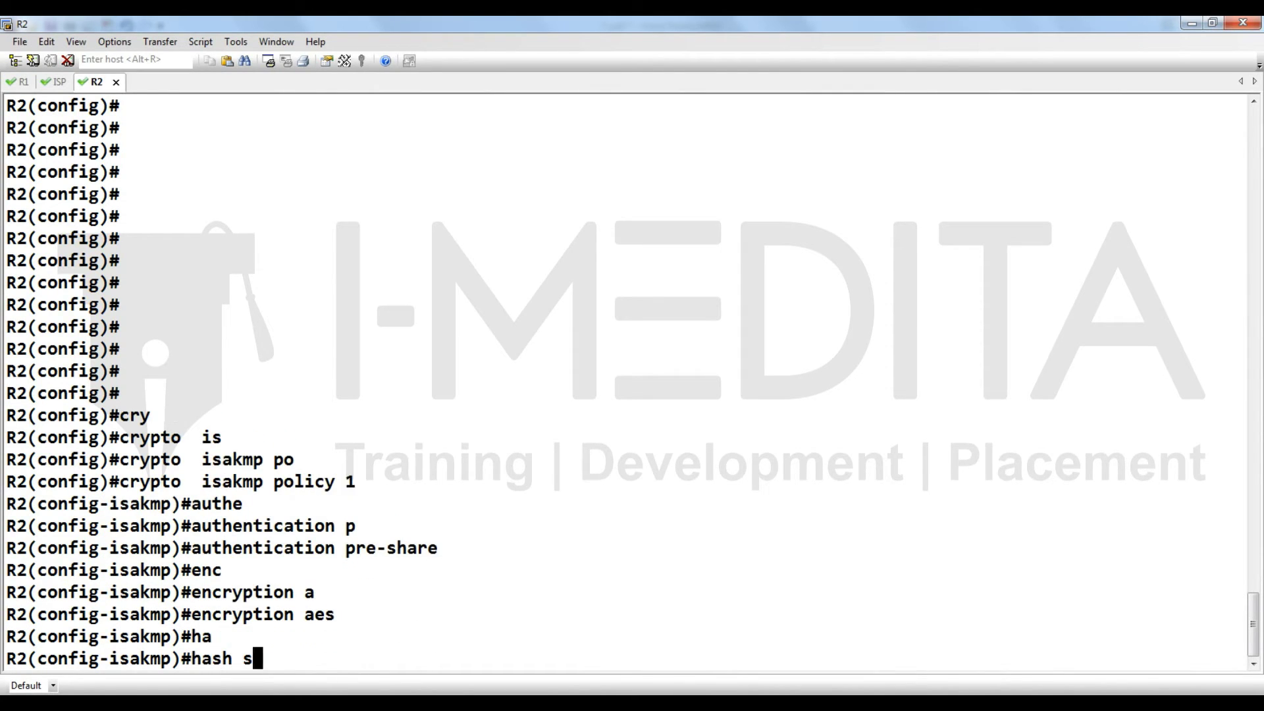
Set the policy to Diffie-Hellman group 5 with an 1800-second lifetime, then exit.
key(Tab)
key(Return)
text(gr)
key(Tab)
text(5)
key(Return)
text(lifetime 1800)
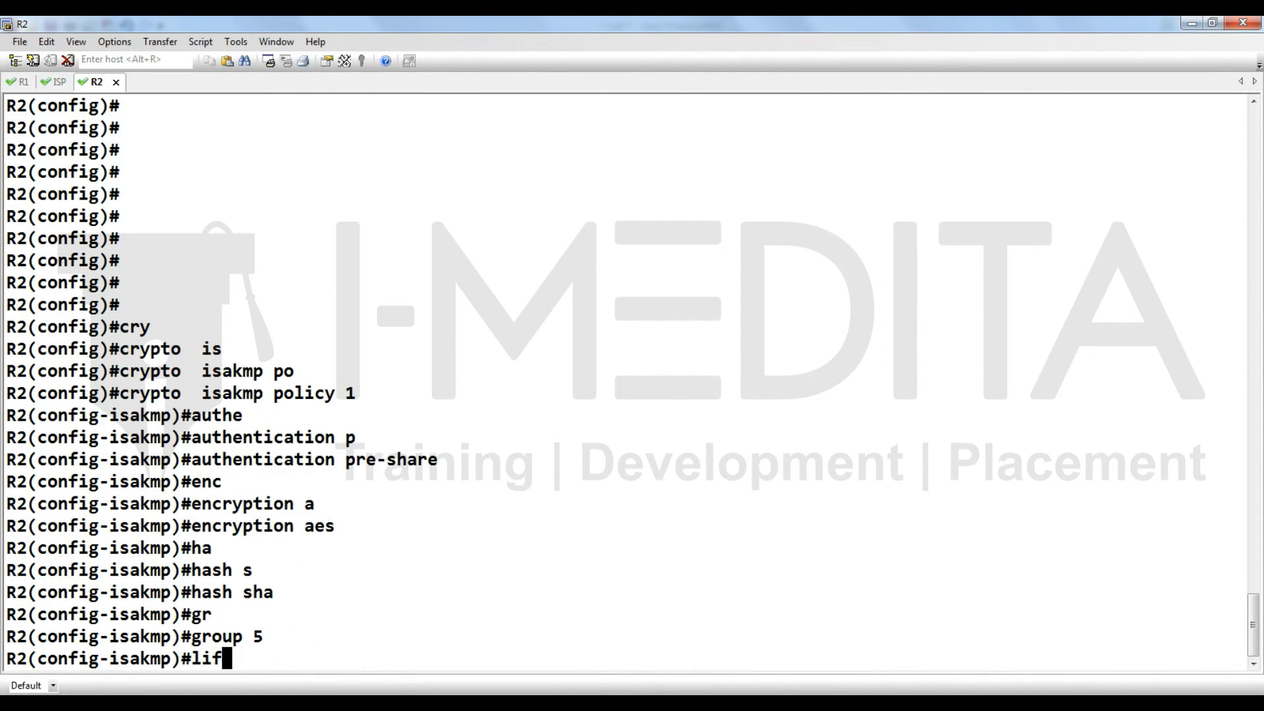
key(Tab)
text(18)
key(Return)
text(ex)
key(Tab)
key(Return)
Begin the crypto isakmp key command with the pre-shared key for peer 101.1.1.100.
text(cry)
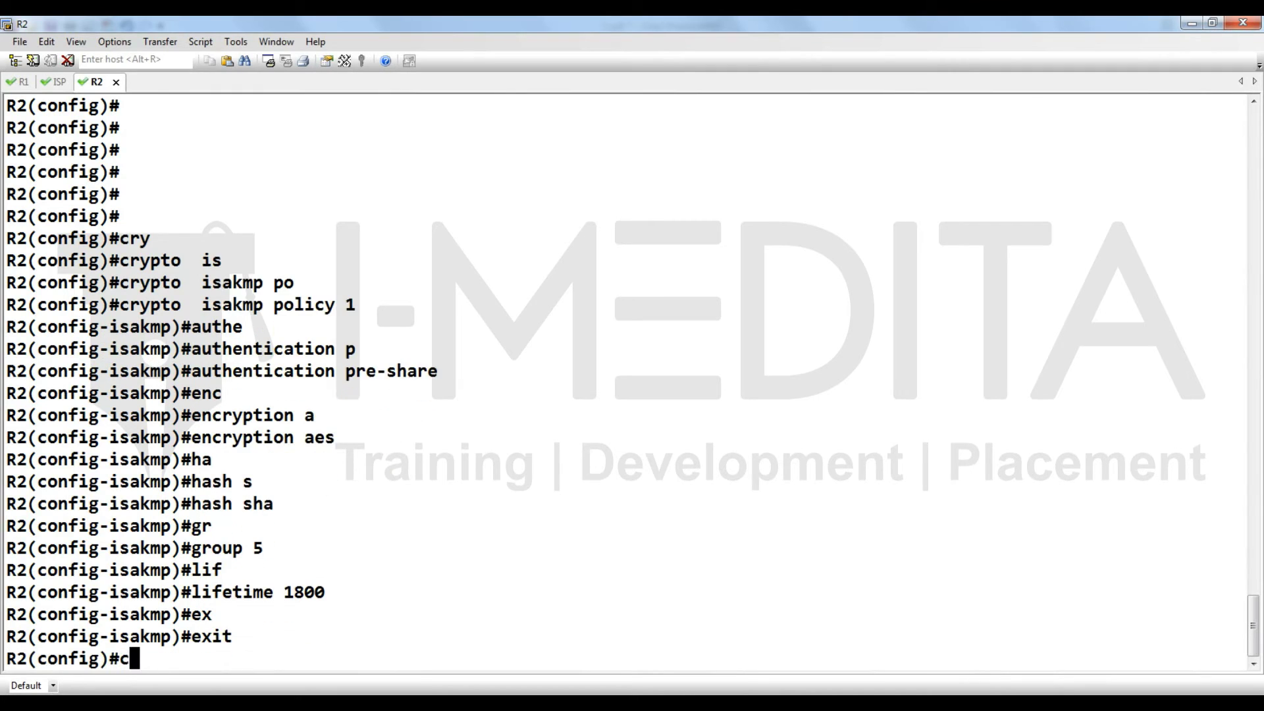
key(Tab)
text(is)
key(Tab)
text(k)
key(Tab)
text(shiv)
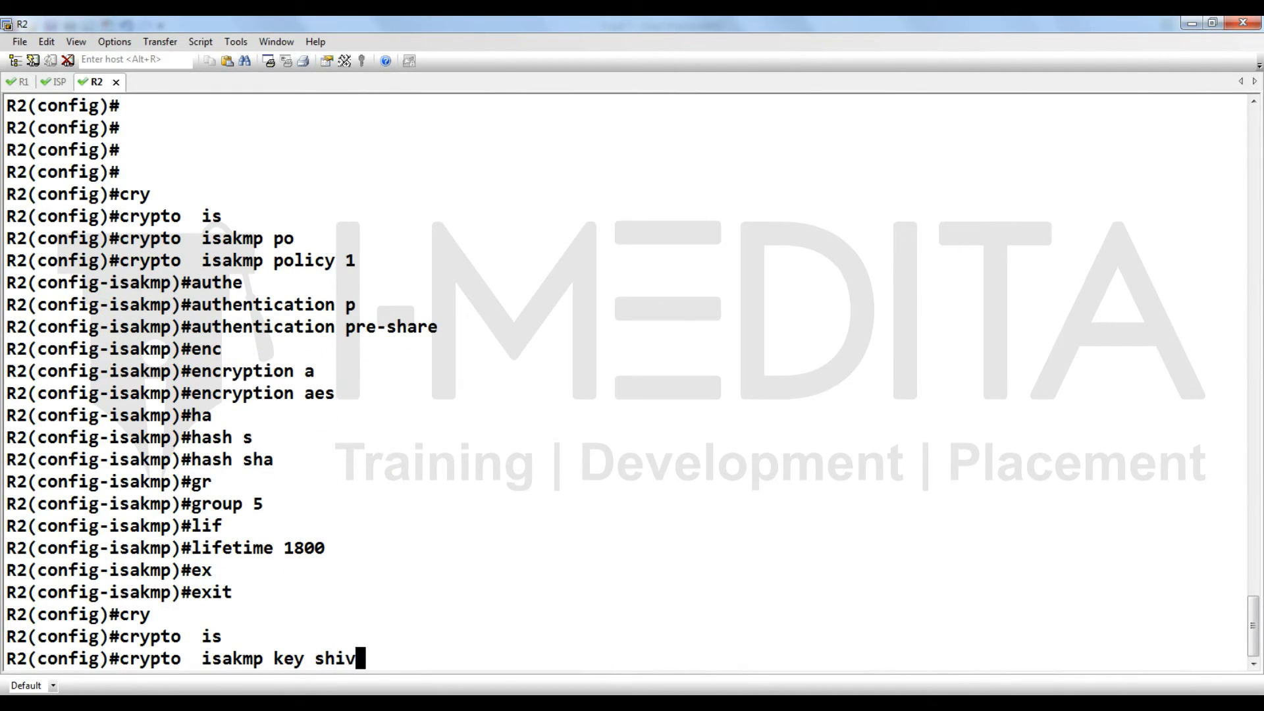
text(a add 101.1.1.100)
Submit the peer key and create transform-set t-set with esp-aes and esp-sha-hmac.
key(Return)
key(Return)
text(crypto)
key(Tab)
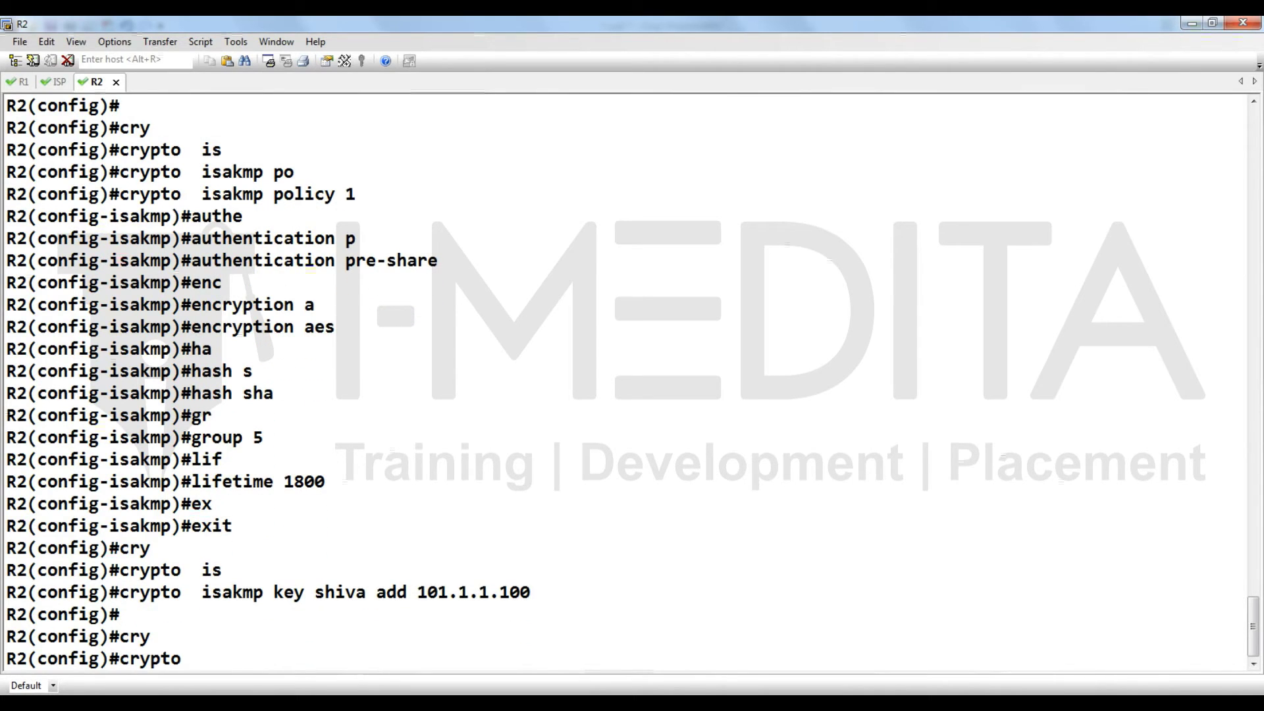
text(ip)
key(Tab)
text(tr)
key(Tab)
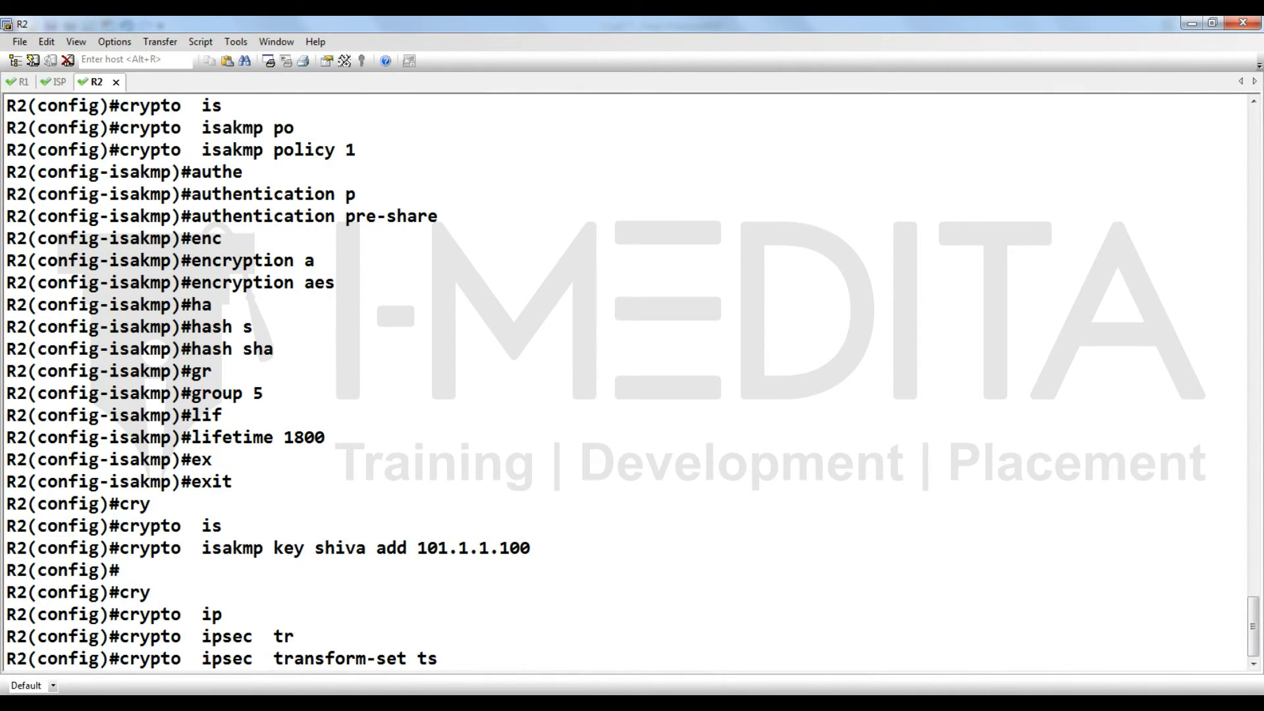
text(-set e)
key(Tab)
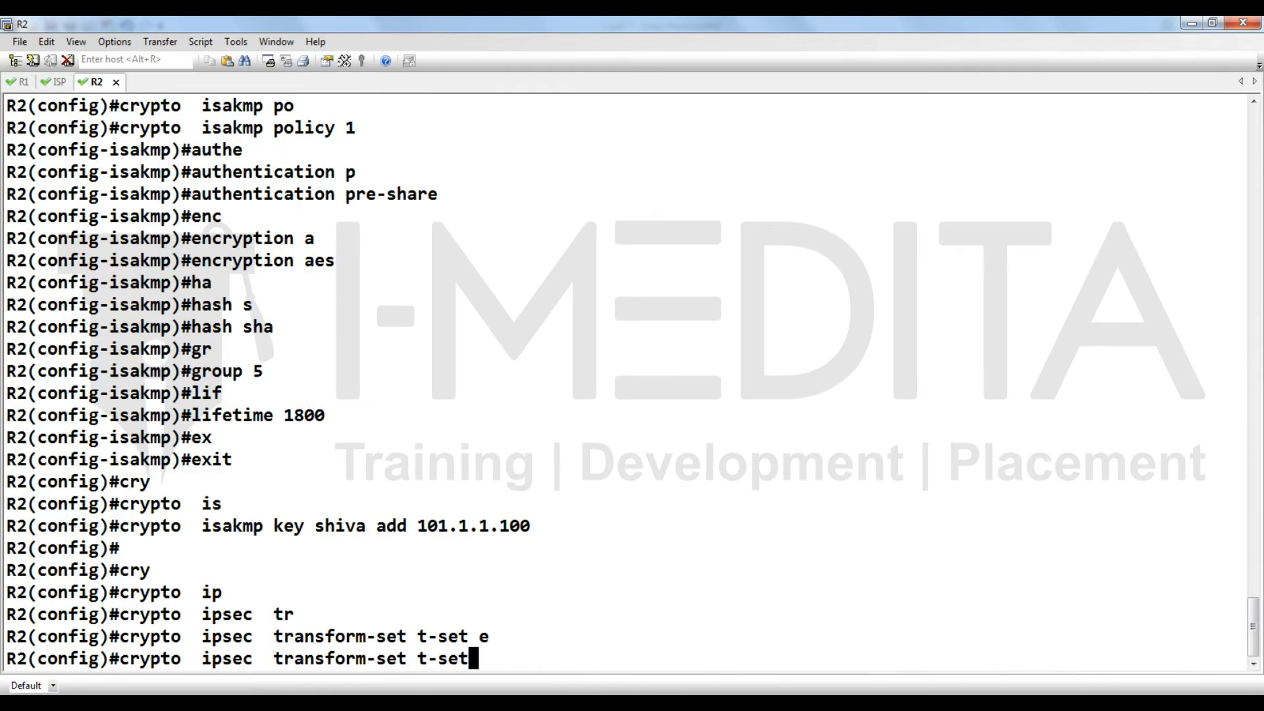
text(sp-a)
key(Tab)
text(e)
key(Tab)
text(sp-s)
Put transform-set t-set in tunnel mode and exit its configuration.
key(Tab)
key(Return)
text(mo)
key(Tab)
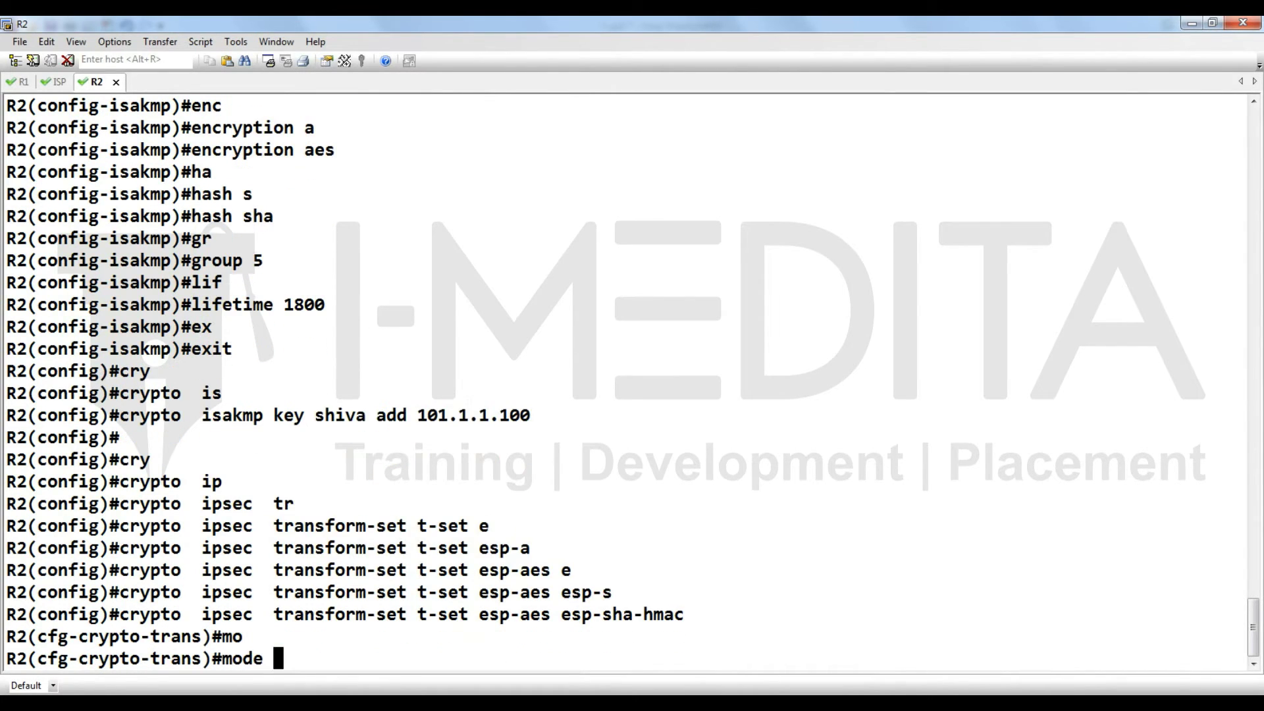
text(tu)
key(Tab)
key(Return)
text(exit)
Set the global IPsec security-association lifetime to 1800 seconds.
key(Tab)
key(Return)
text(crypto p)
key(Tab)
text(p)
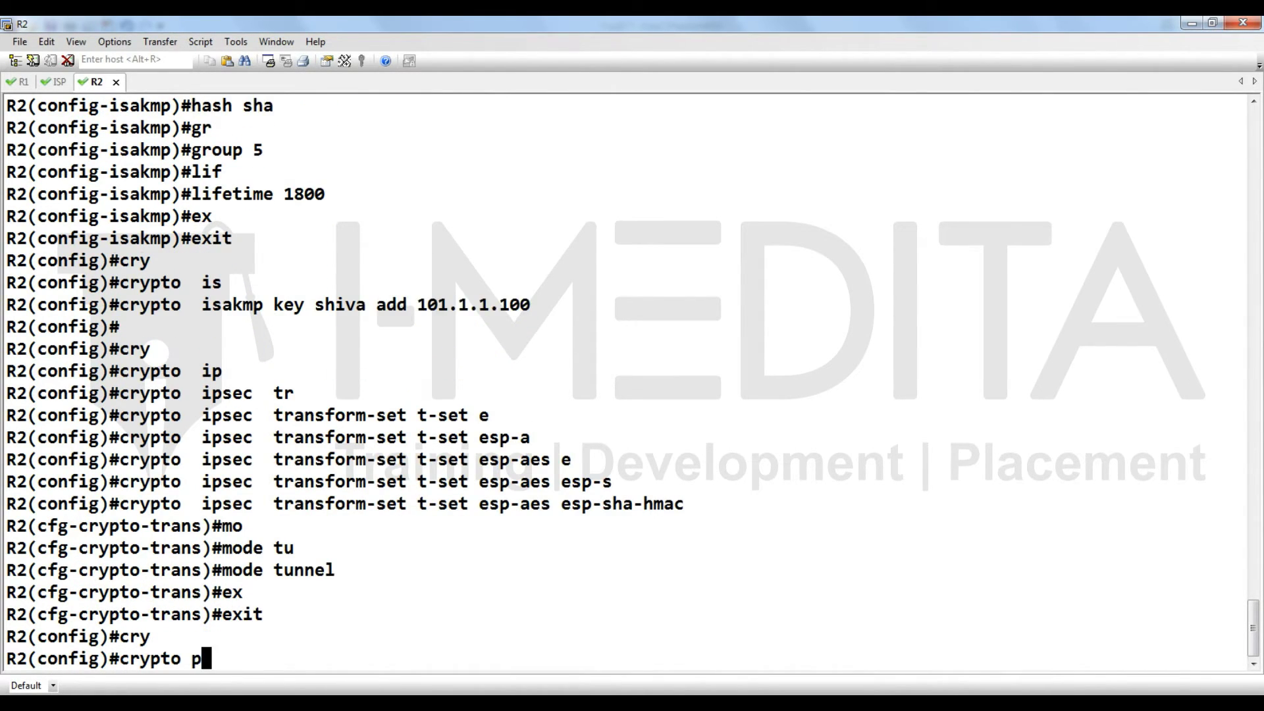
key(Tab)
key(BackSpace)
text(ip)
key(Tab)
text(s)
key(Tab)
text(l)
Type access-list 102 permitting ip from 192.168.102.0/24 to 192.168.101.0/24.
key(Tab)
text(s)
key(Tab)
text(1800)
key(Return)
text(acc)
key(Tab)
text(102 ooe)
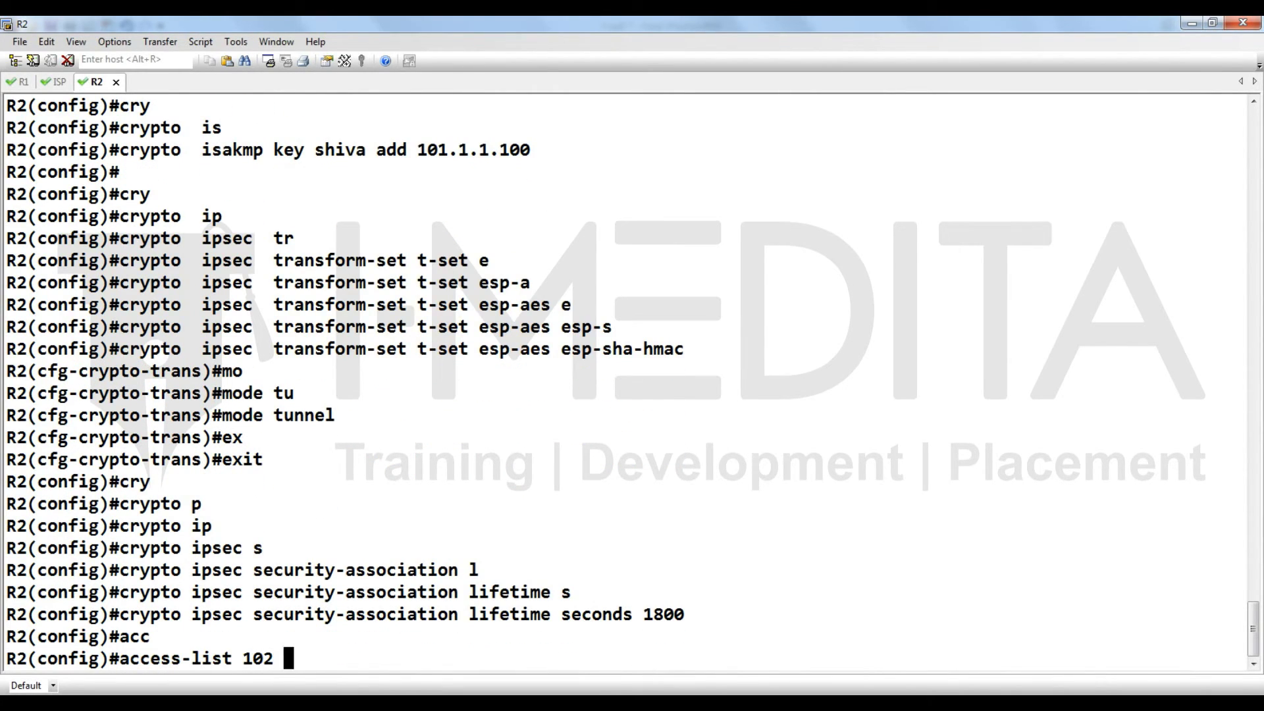
key(BackSpace)
text(pe)
key(Tab)
text(ip 192.168.102.0 0.0.0.255 192.168.101.0 0.0.0.255)
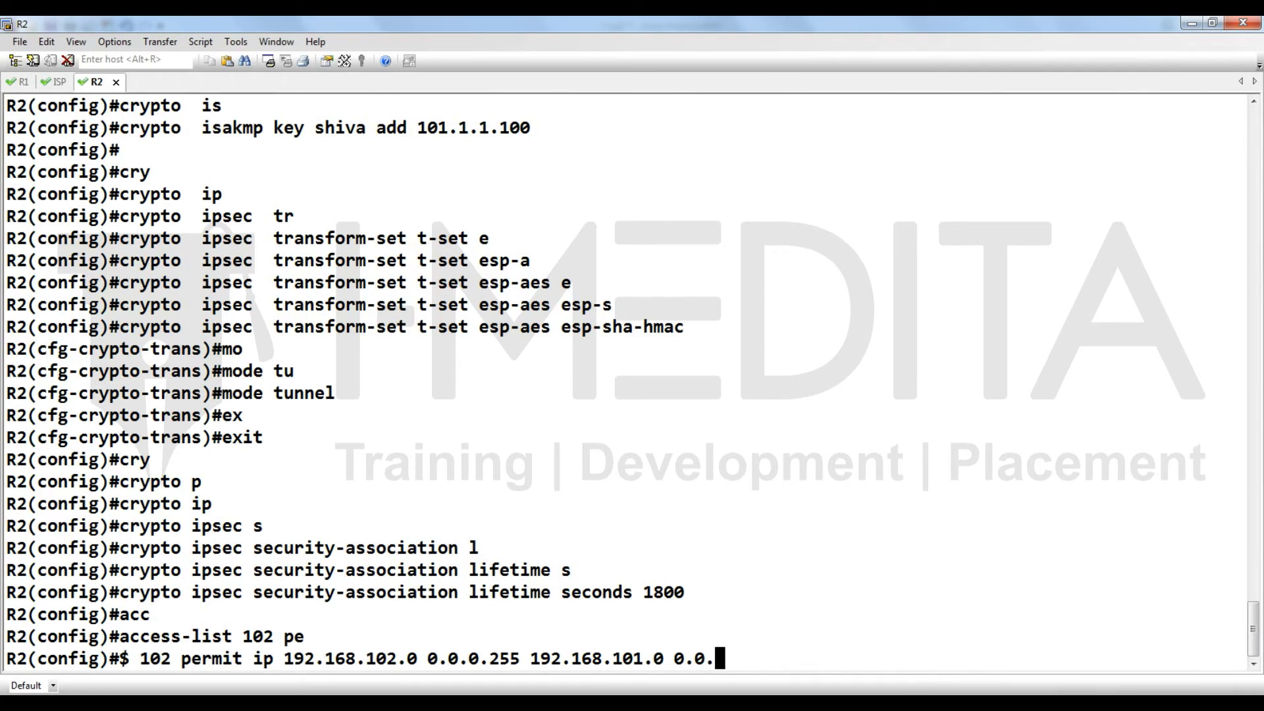
Add the access-list 102 rule and create crypto map test 10 ipsec-isakmp using t-set.
key(Return)
text(cry)
key(Tab)
text(ma)
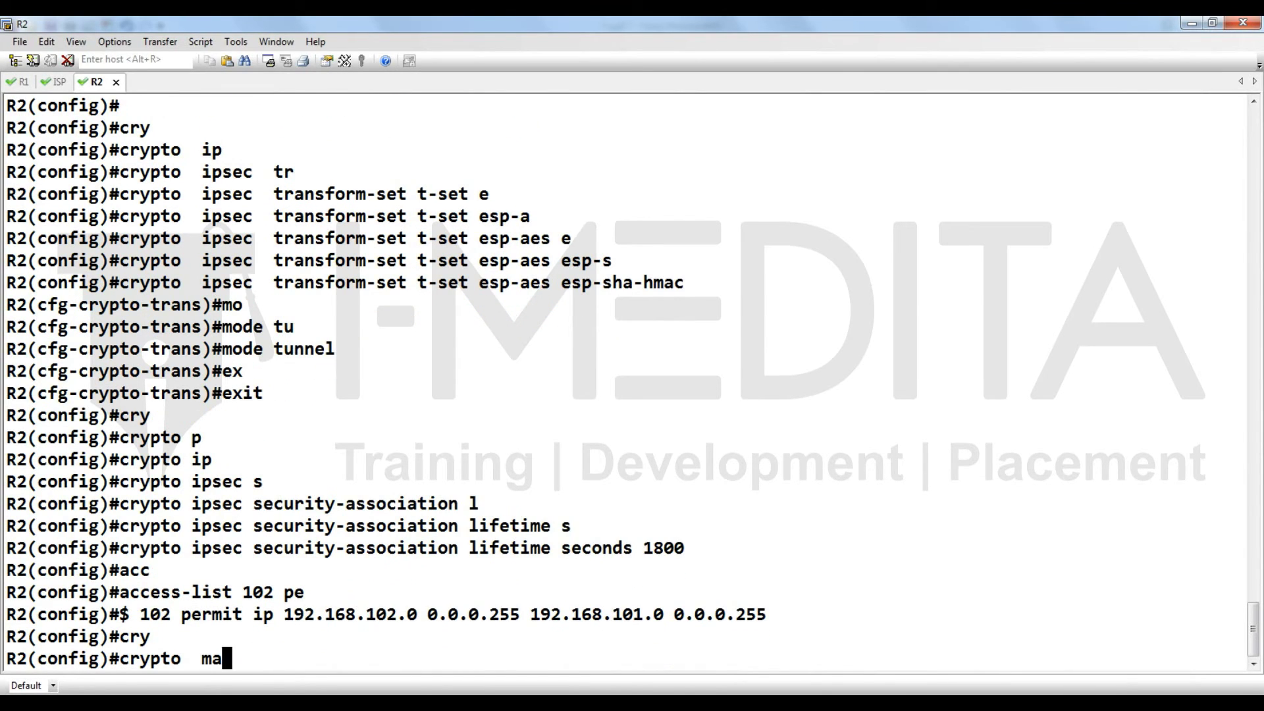
key(Tab)
text(test 10 ip	i)
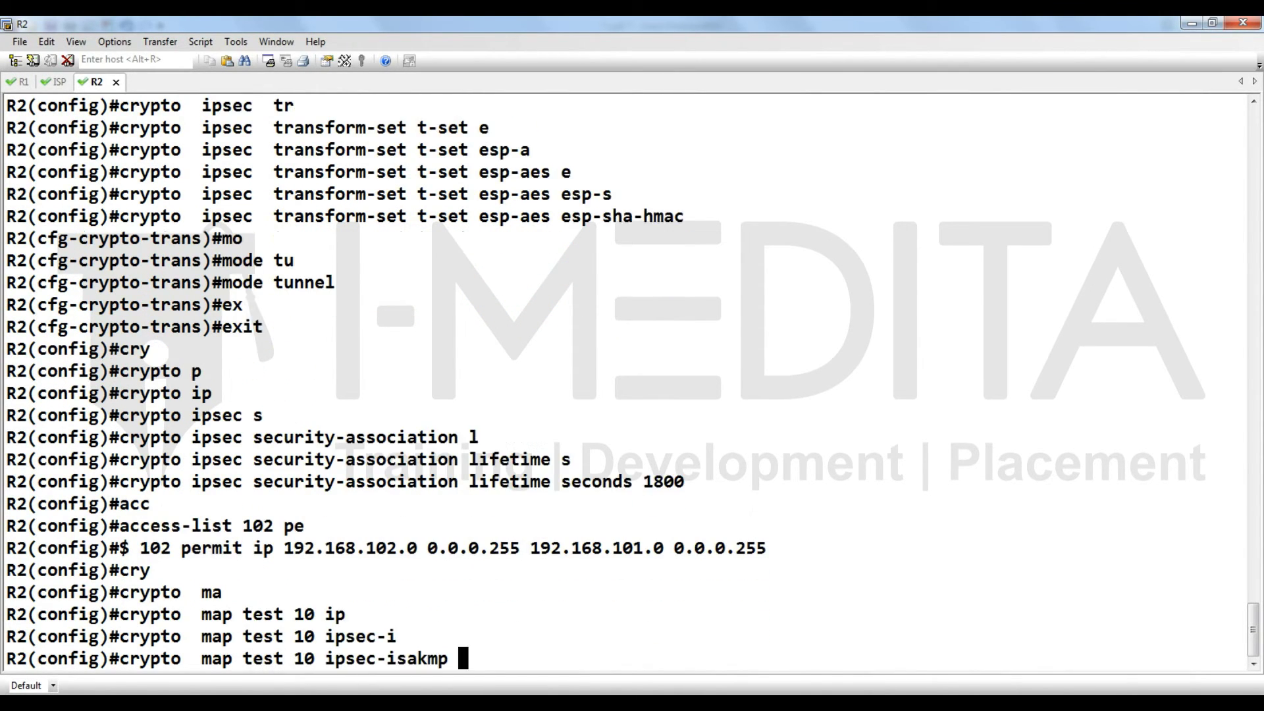
key(Return)
text(se	 tr	t-set)
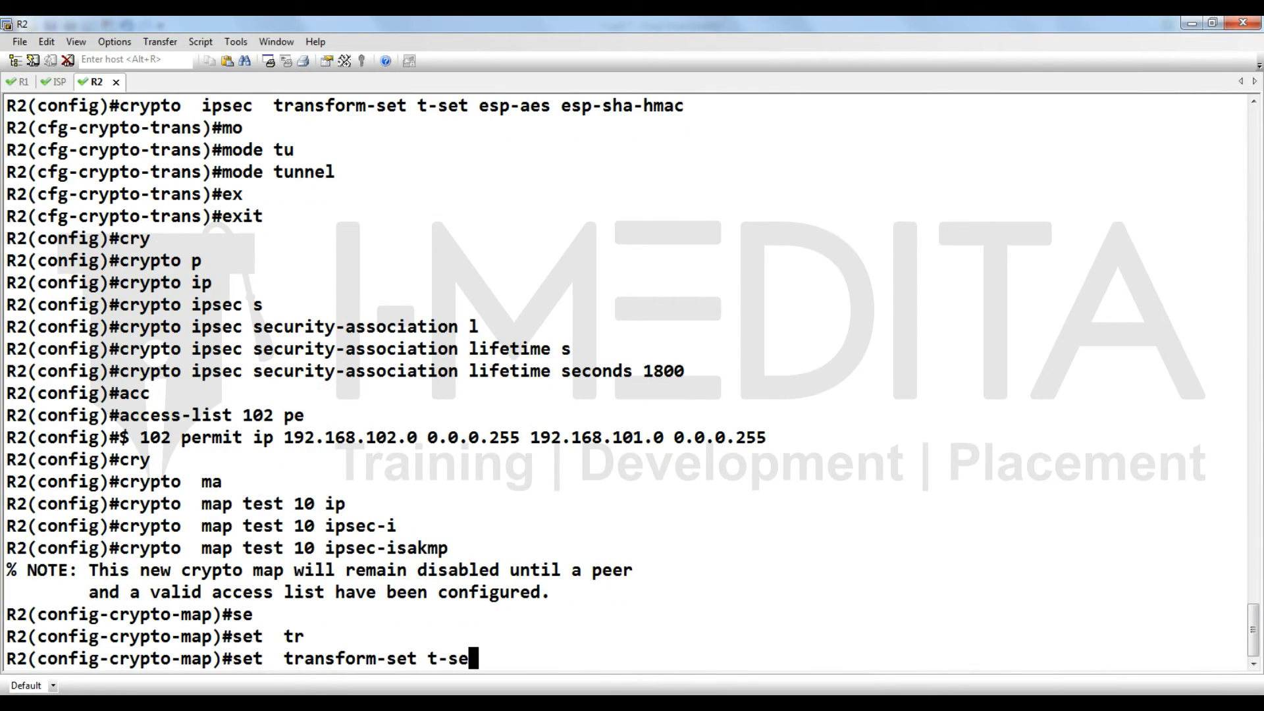
key(Return)
Set the crypto map peer to 101.1.1.100 and match its traffic against access-list 102.
text(se)
key(Tab)
text(pe)
key(Tab)
text(101.1.1.100)
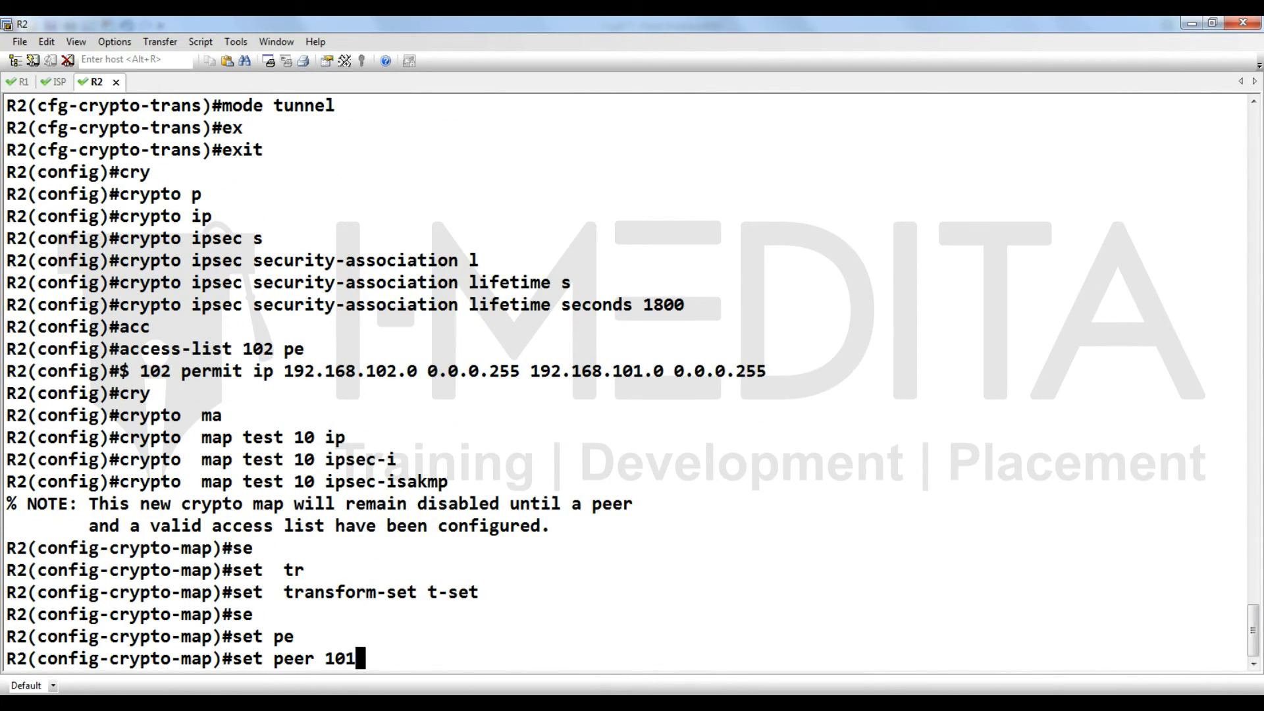
key(Return)
text(map)#)
key(Tab)
text(a)
key(Tab)
text(101)
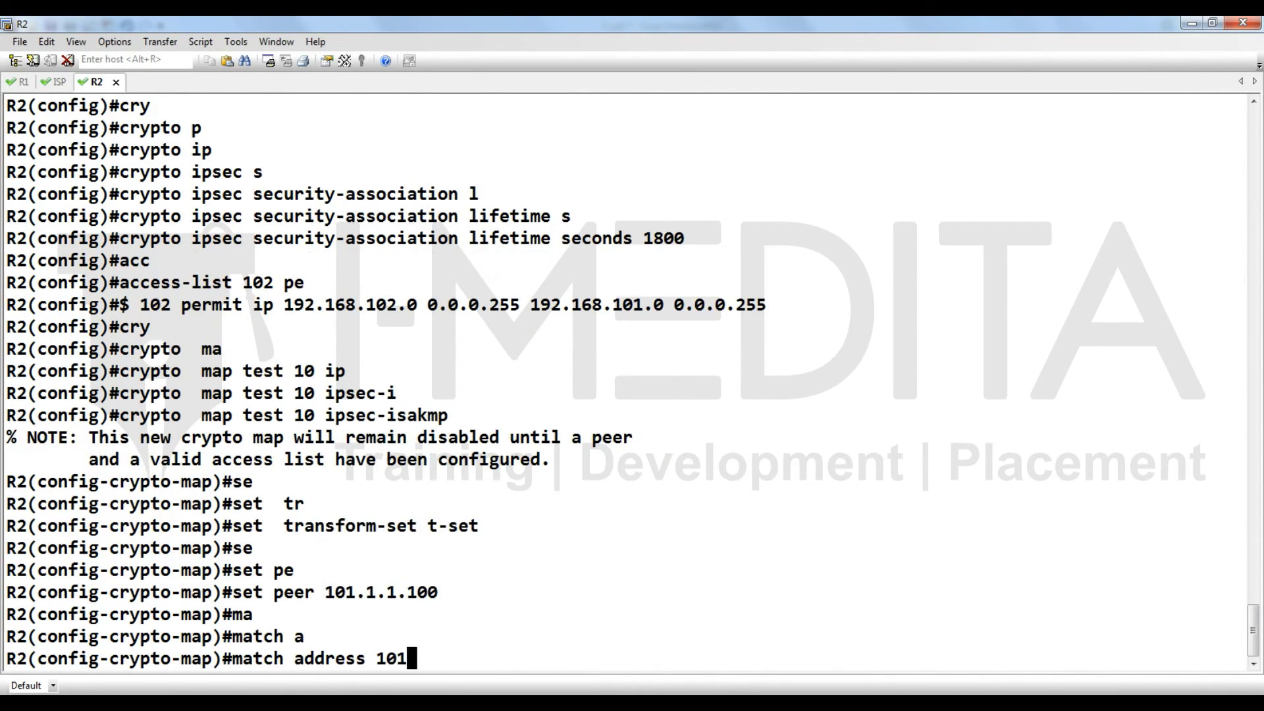
key(Return)
Apply crypto map test to Serial0/0, review the history, and exit configuration mode.
text(int s0)
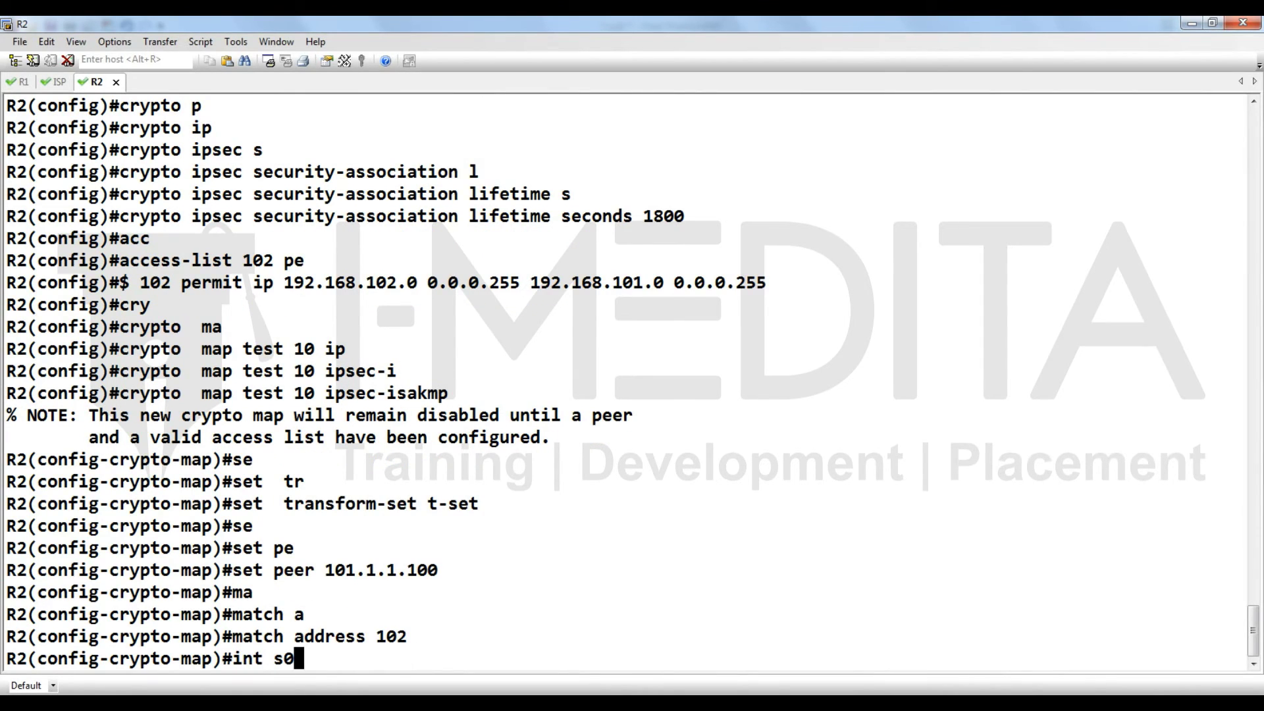
text(/0)
key(Return)
text(cry)
key(Tab)
text(ma)
key(Tab)
text(test)
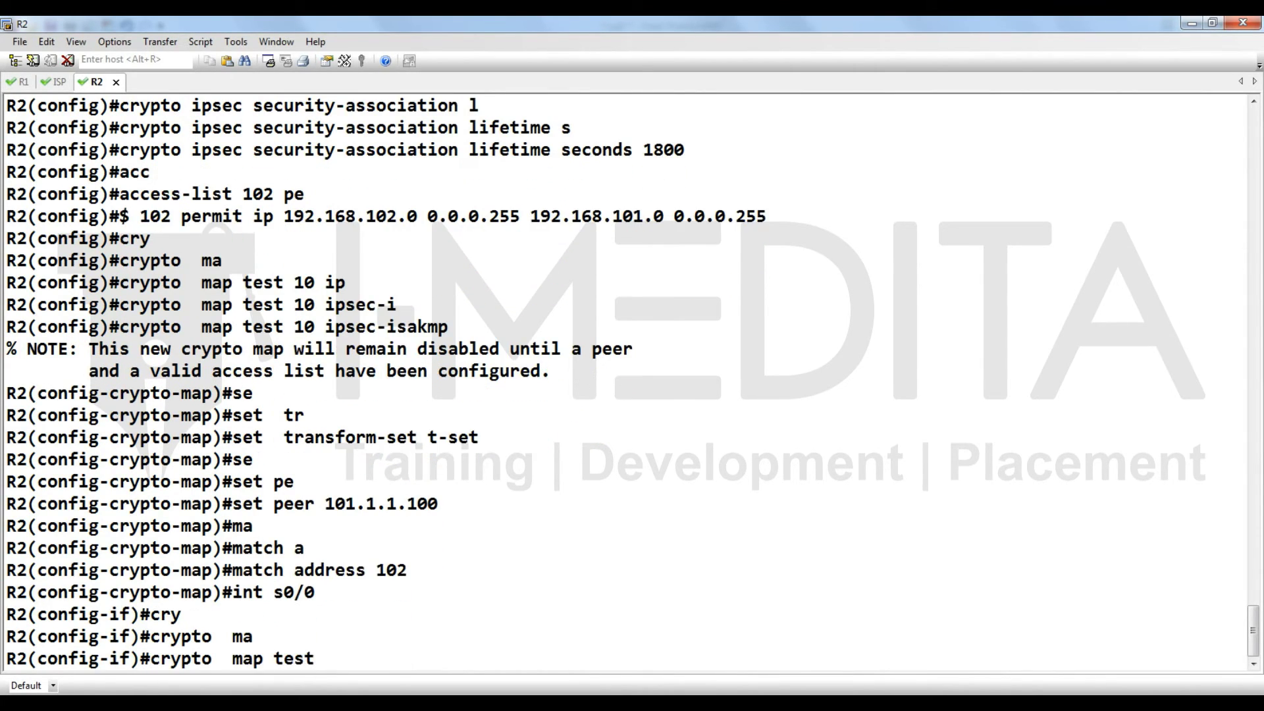
key(Return)
text(do sh hist)
key(Return)
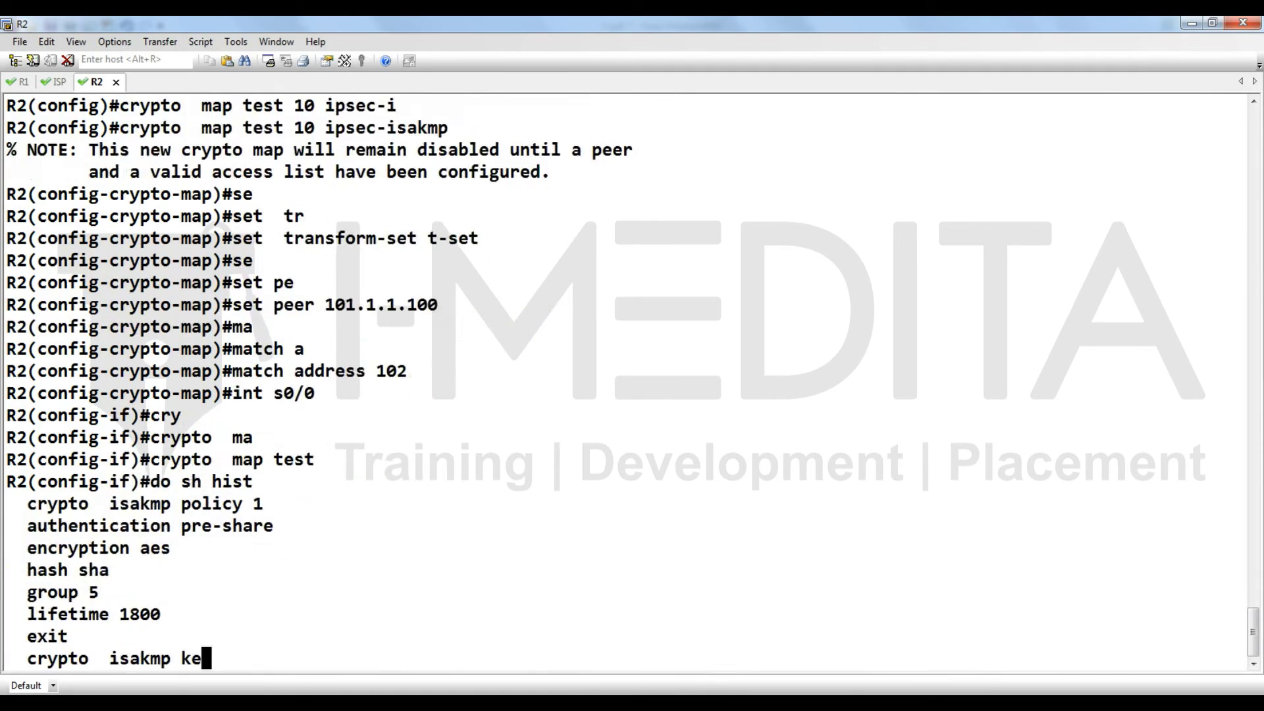
key(ctrl+z)
key(ctrl+Tab)
On R1, ping 192.168.102.1 sourced from f0/0.
key(ctrl+z)
key(Return)
key(Return)
text(sh ip route static)
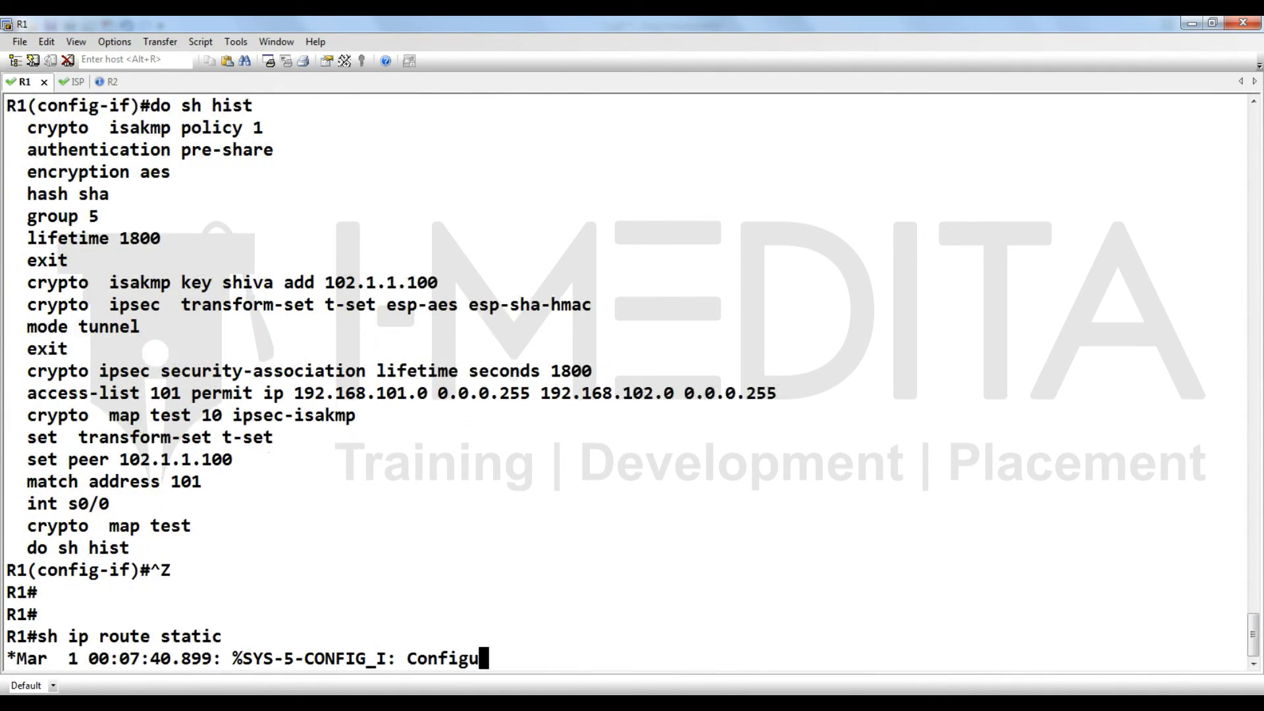
key(ctrl+u)
text(ping 192.168.102.1 source f0/0)
key(Return)
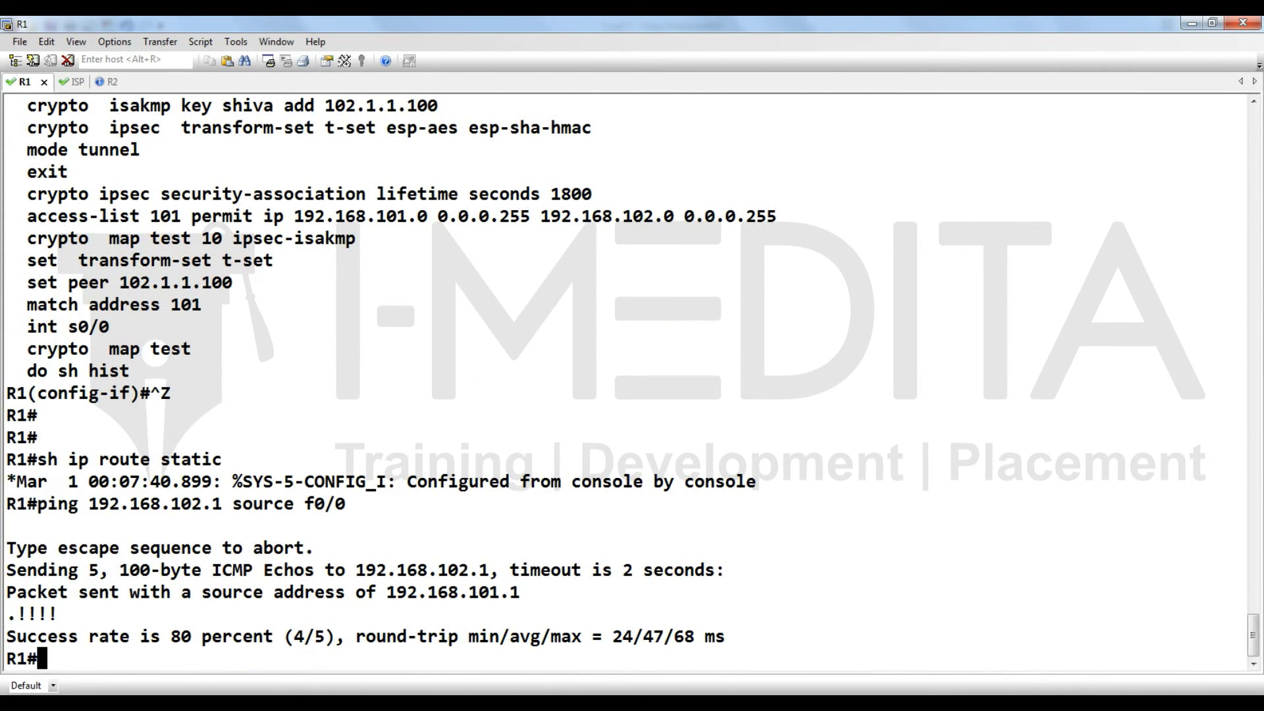
Repeat the ping to 192.168.102.1 from f0/0 with 100 packets.
key(Up)
text(re)
key(Tab)
text(100)
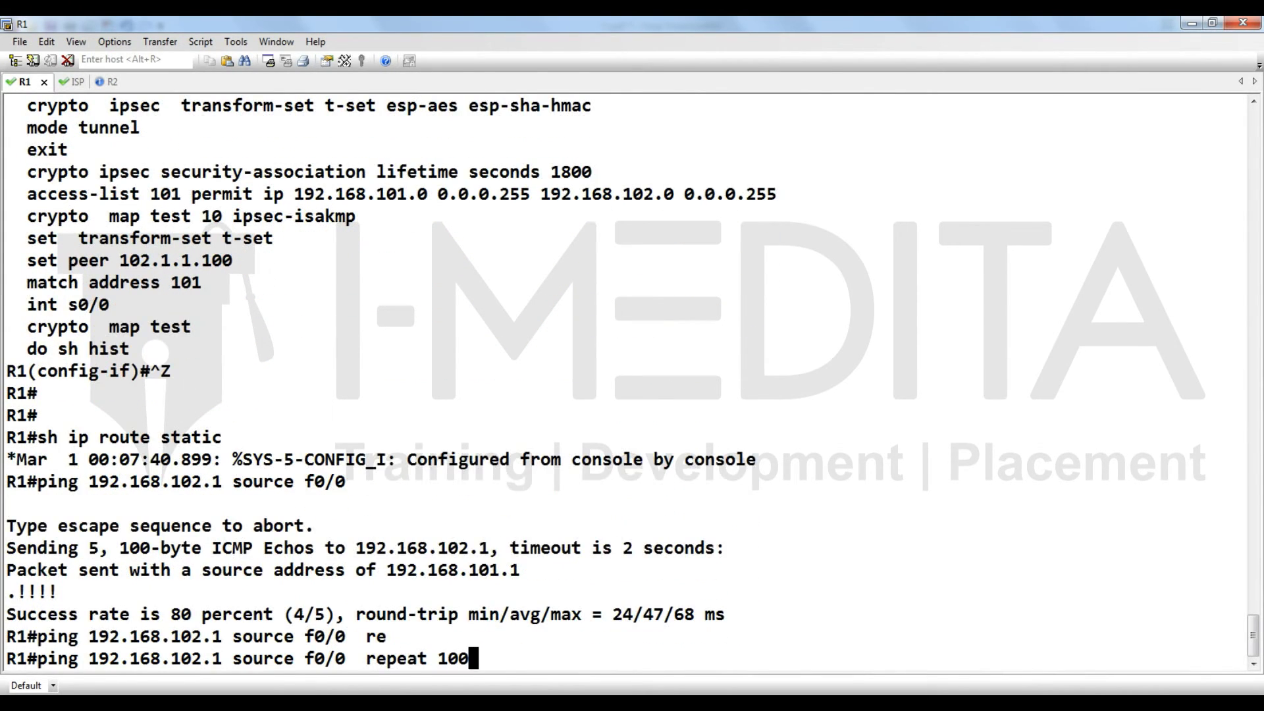
key(Return)
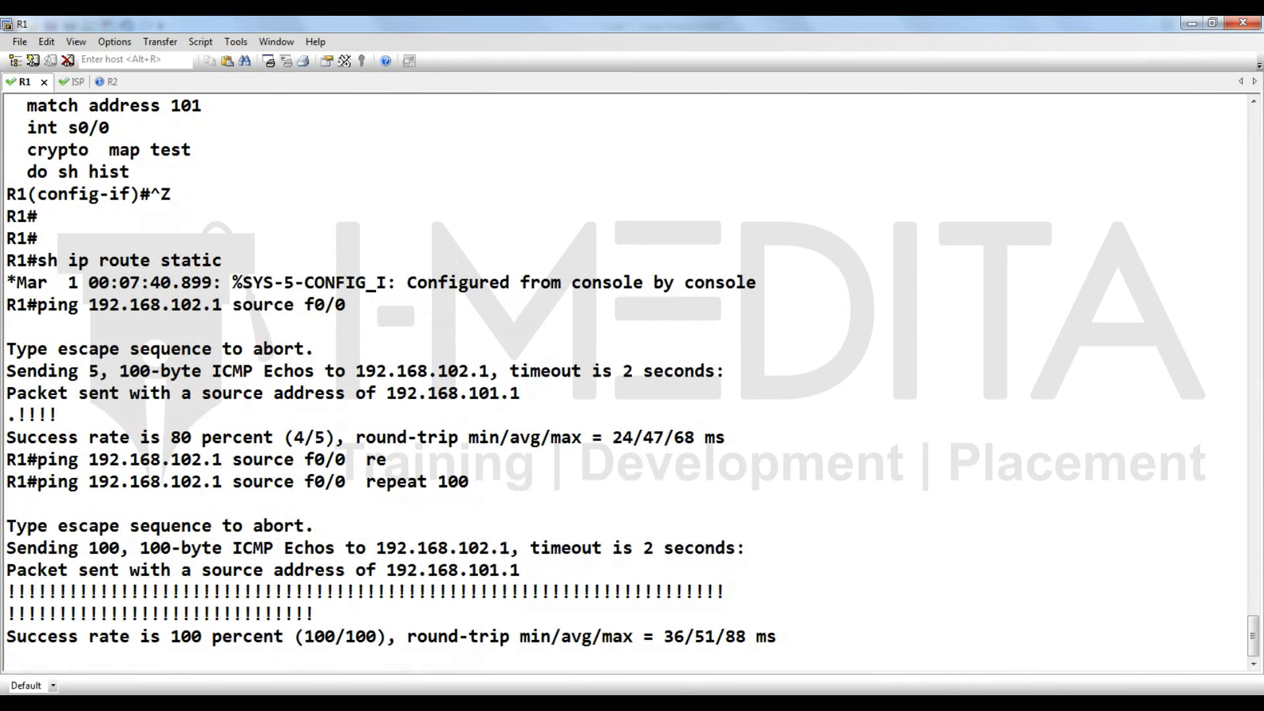
Run 'show crypto isakmp sa' on R1 to see the SA to 102.1.1.100 in QM_IDLE/ACTIVE state.
text(sh cry)
key(Tab)
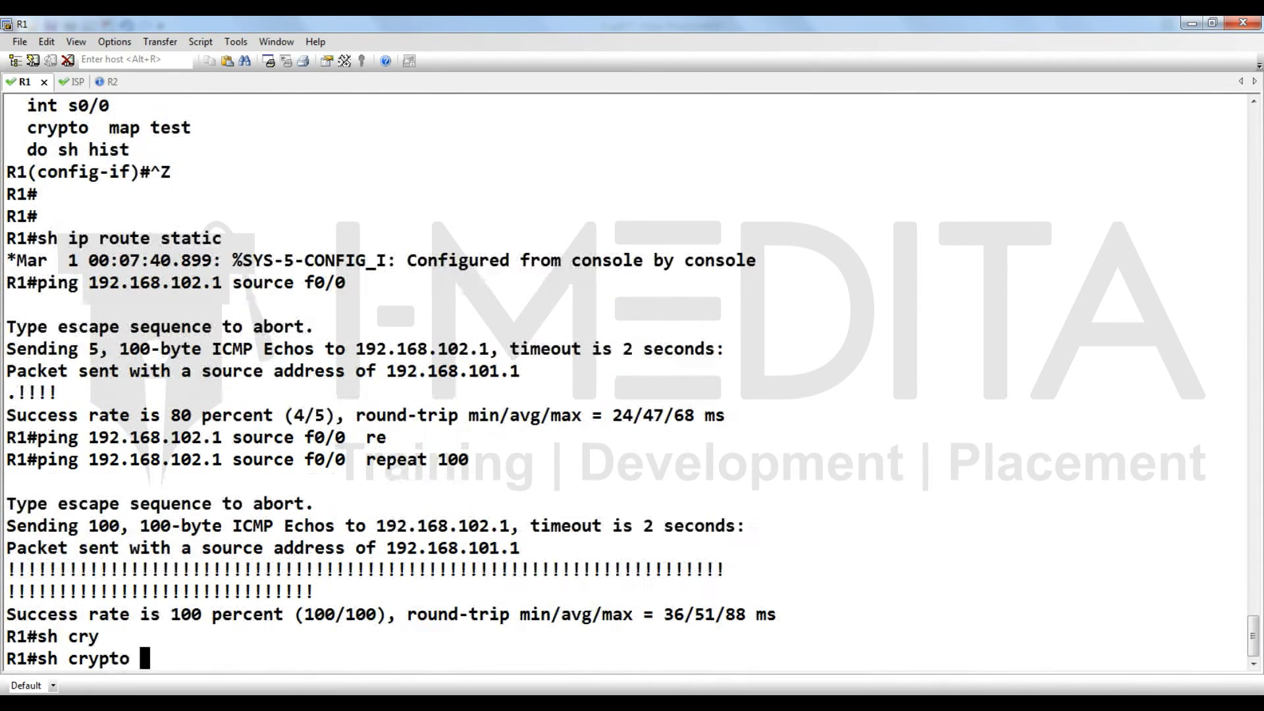
text(is)
key(Tab)
text(sa)
key(Return)
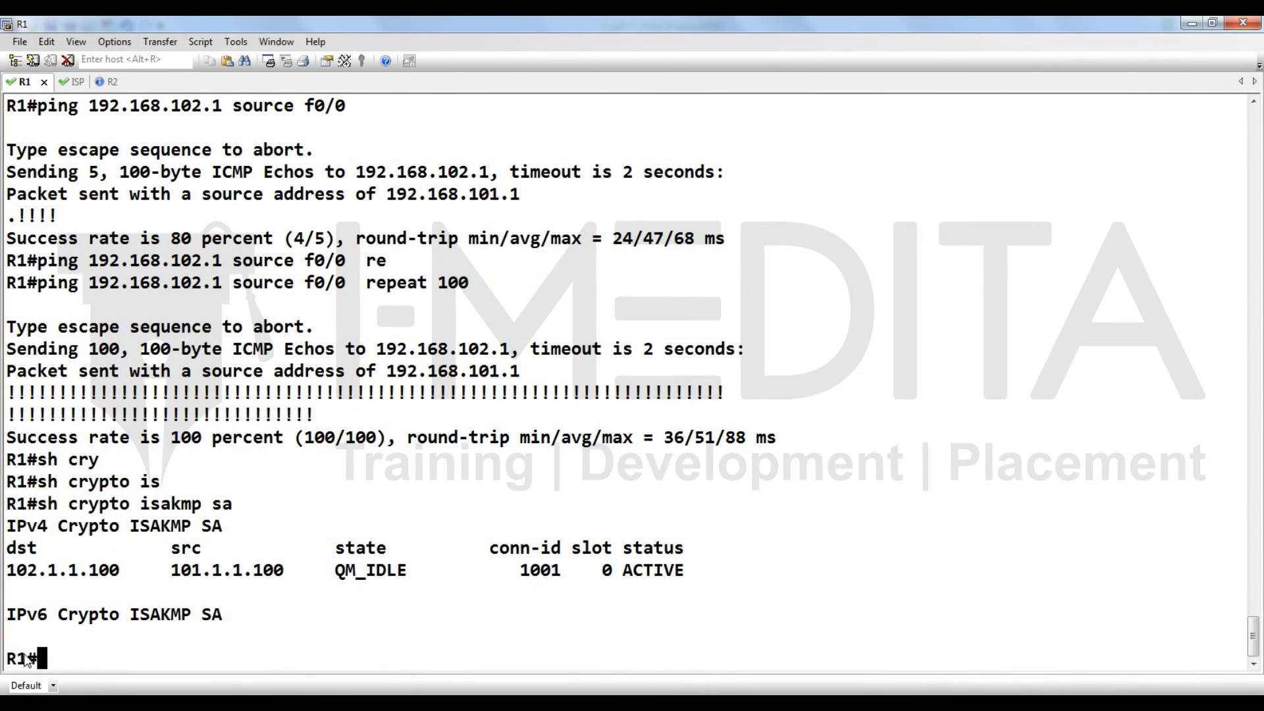
Display R1's full 'show crypto ipsec sa' output, confirming 104 packets encrypted and decrypted.
text(sh cry)
key(Tab)
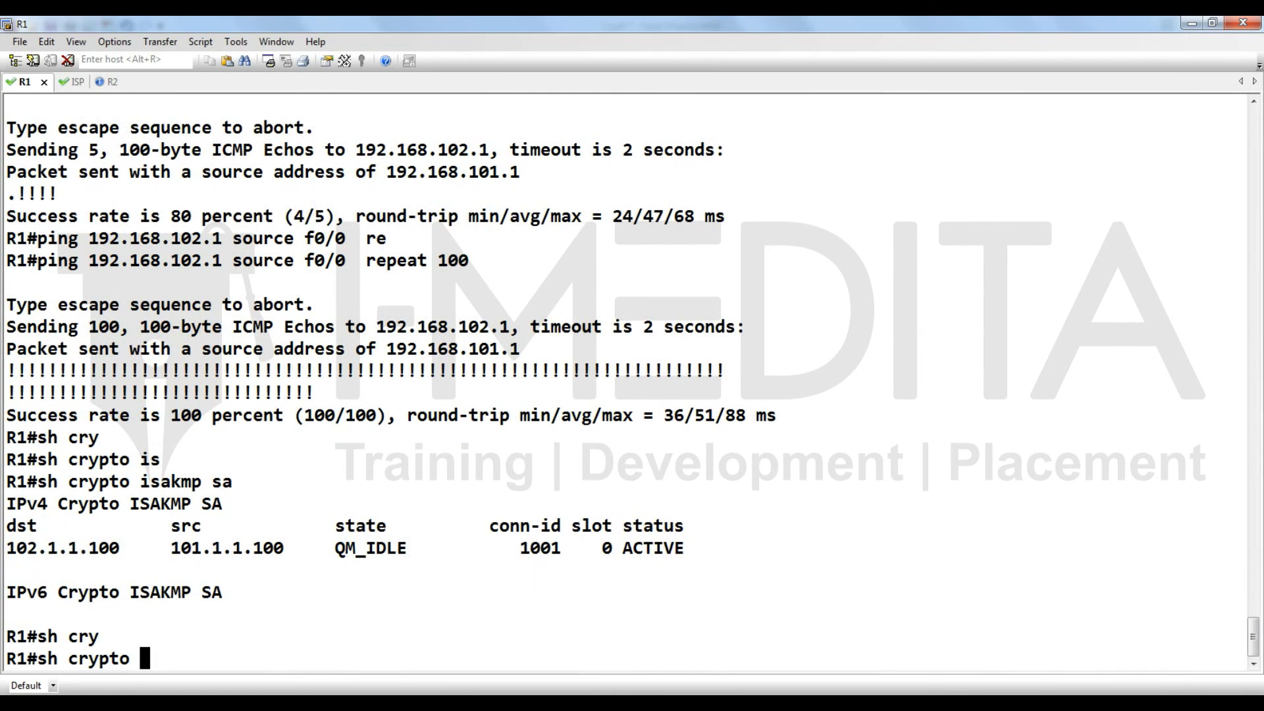
text(ip)
key(Tab)
text(sa)
key(Tab)
key(Return)
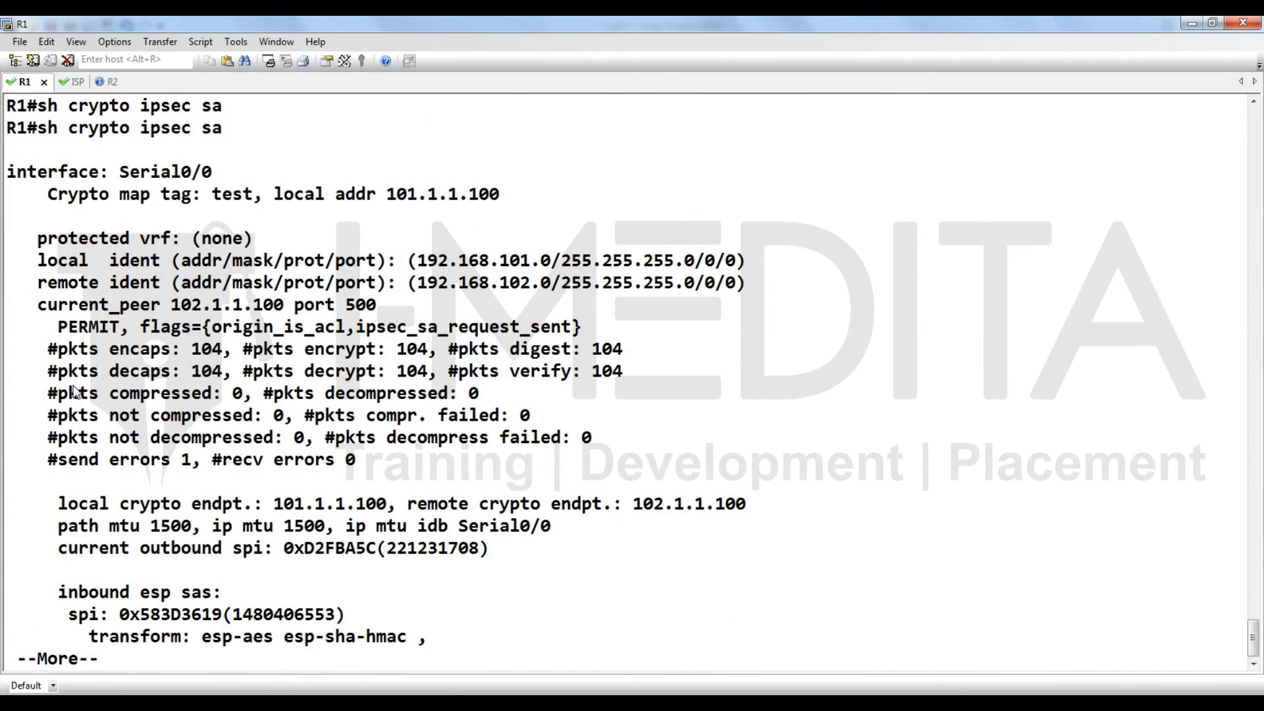
key(space)
scroll(78, 394, up, 10)
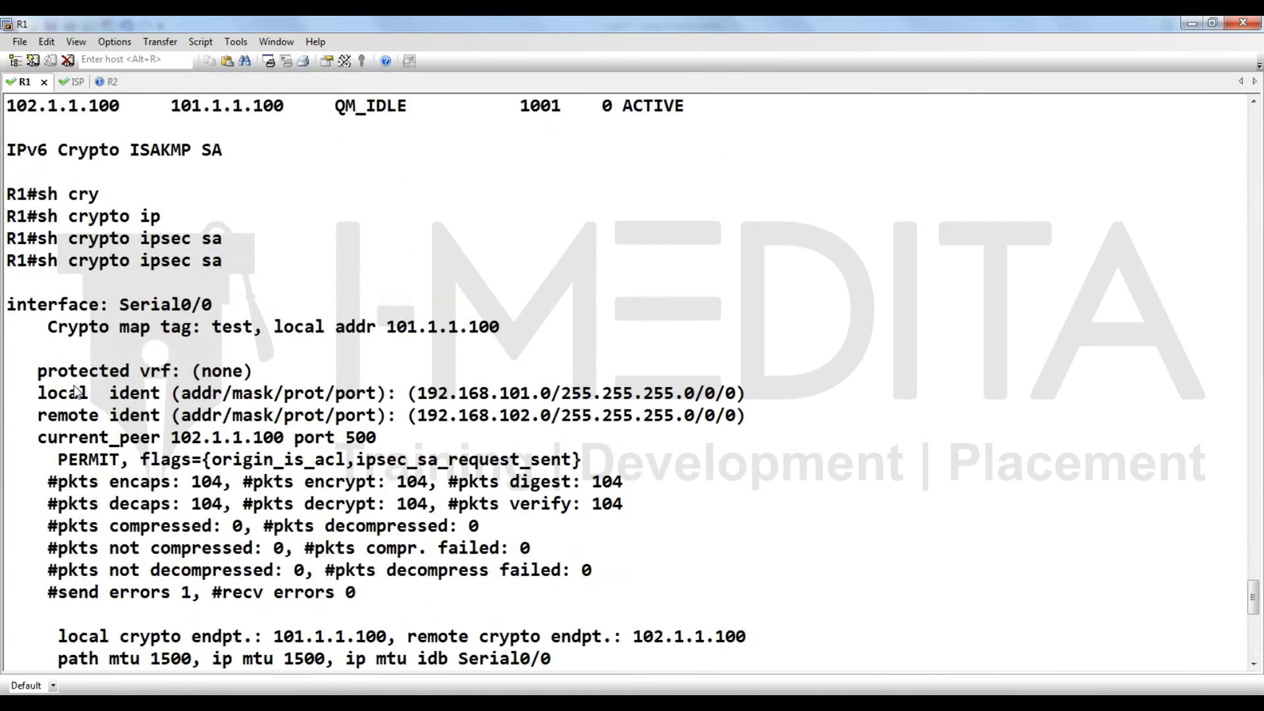
scroll(78, 393, up, 5)
drag(722, 436, 2, 424)
drag(119, 438, 1, 447)
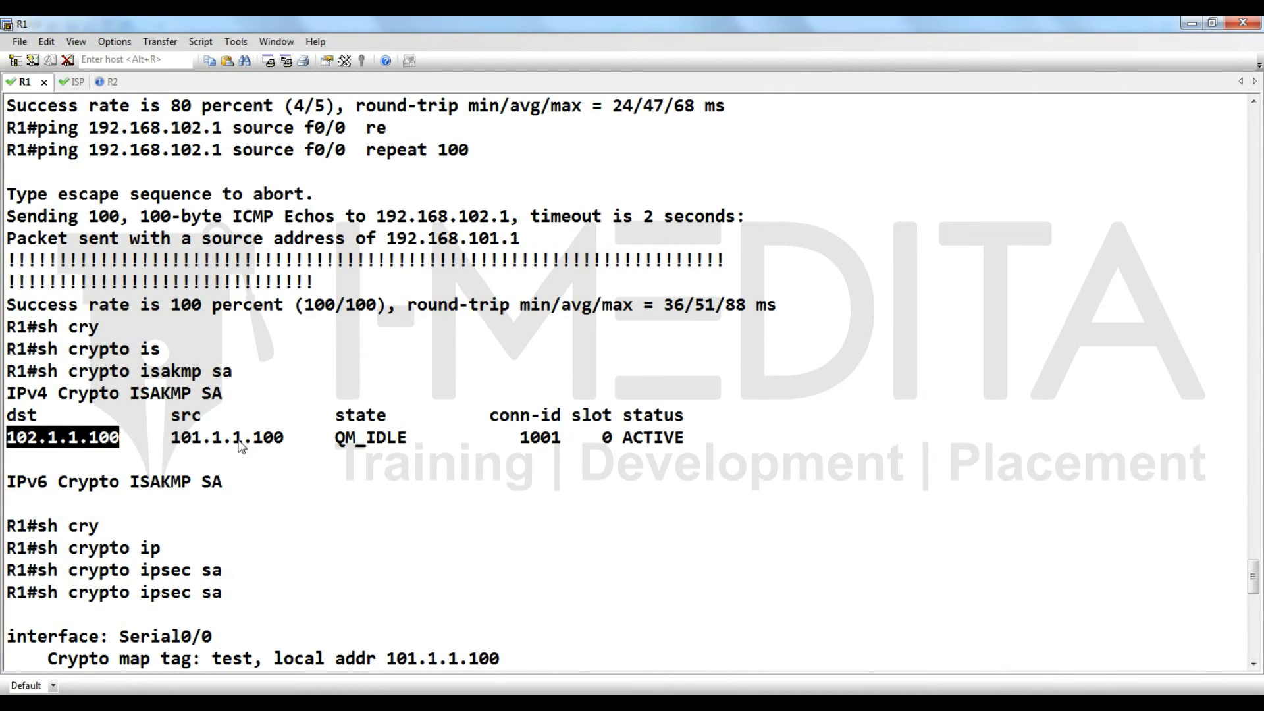
scroll(217, 482, down, 2)
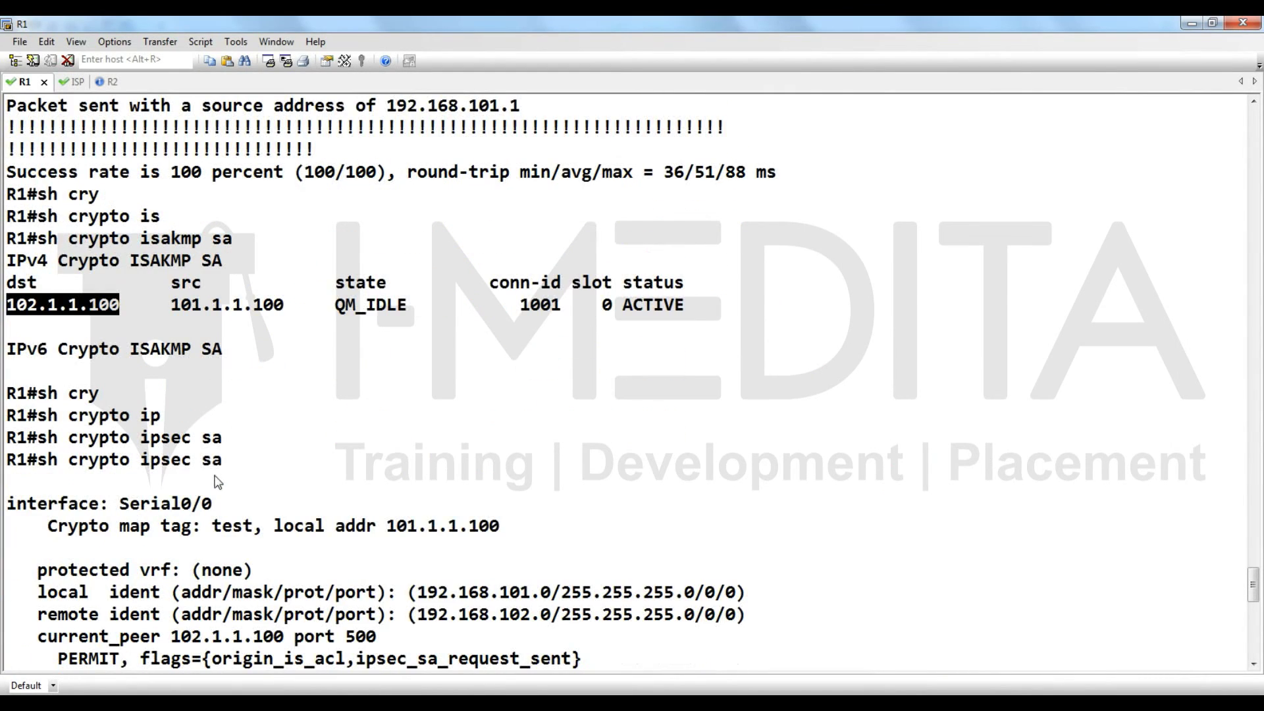
scroll(191, 510, down, 4)
drag(638, 432, 4, 419)
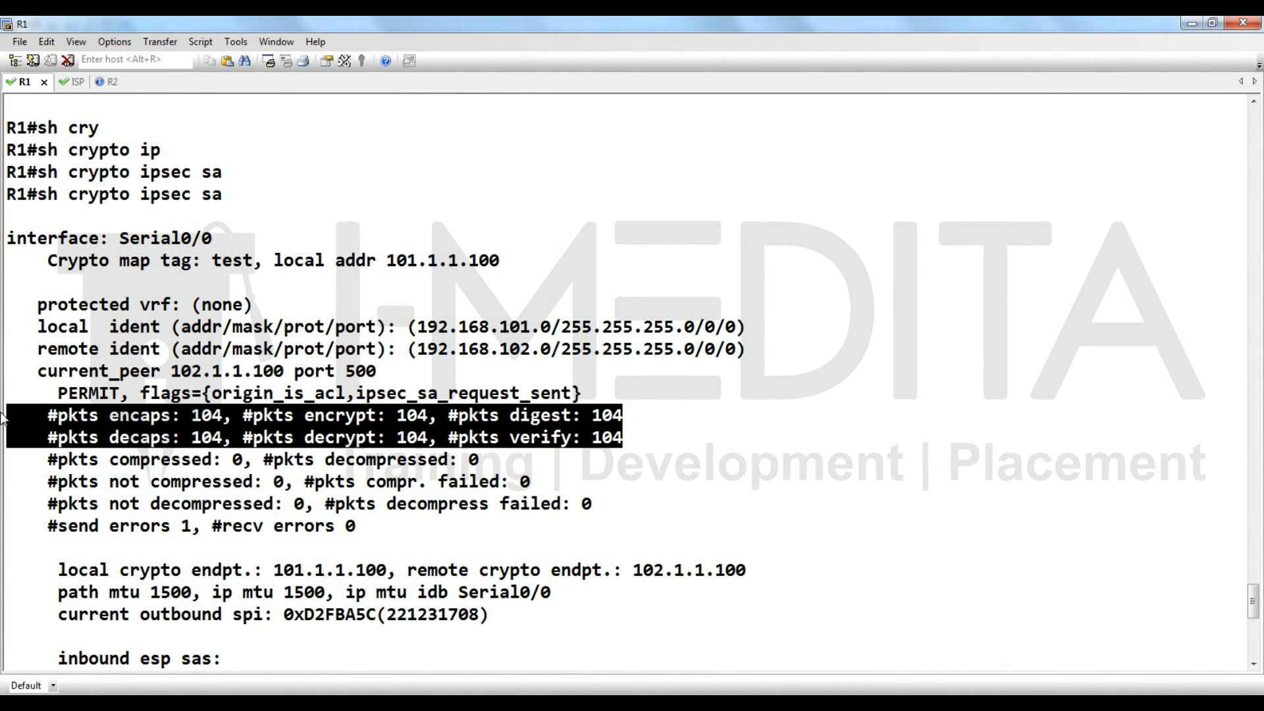